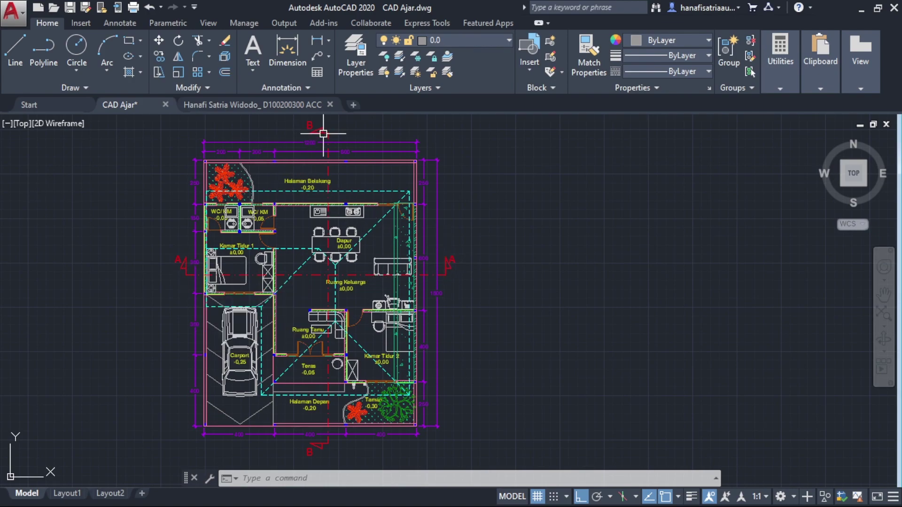
- Examine the house floor plan, the two foundation details and the specification table for foundation, wall and roof values
{"action": "scroll", "coordinate": [309, 390], "scroll_direction": "down", "scroll_amount": 2}
{"action": "mouse_move", "coordinate": [398, 363]}
{"action": "middle_mouse_down"}
{"action": "mouse_move", "coordinate": [312, 324]}
{"action": "mouse_move", "coordinate": [285, 322]}
{"action": "middle_mouse_up"}
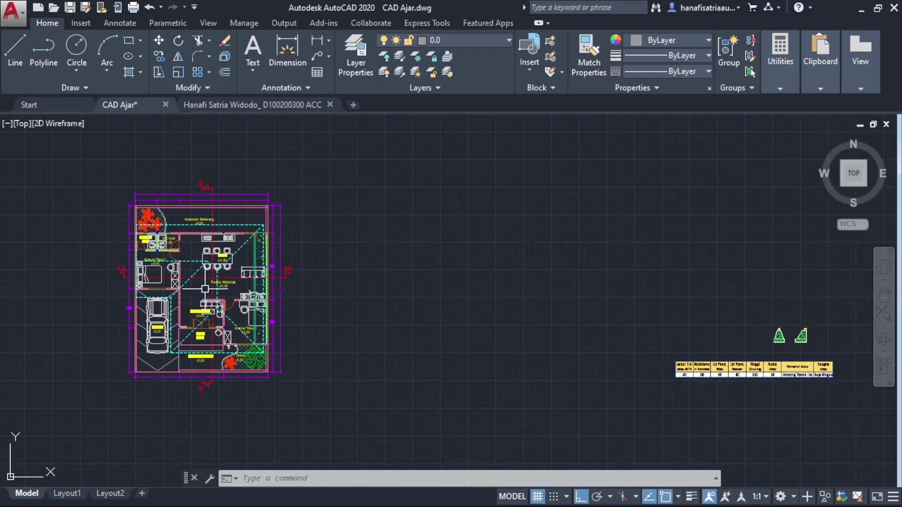
{"action": "scroll", "coordinate": [205, 288], "scroll_direction": "up", "scroll_amount": 2}
{"action": "middle_click_drag", "start_coordinate": [583, 358], "coordinate": [233, 326]}
{"action": "middle_click_drag", "start_coordinate": [482, 365], "coordinate": [222, 336]}
{"action": "scroll", "coordinate": [470, 368], "scroll_direction": "up", "scroll_amount": 2}
{"action": "scroll", "coordinate": [451, 365], "scroll_direction": "up", "scroll_amount": 2}
{"action": "middle_click_drag", "start_coordinate": [451, 365], "coordinate": [275, 346]}
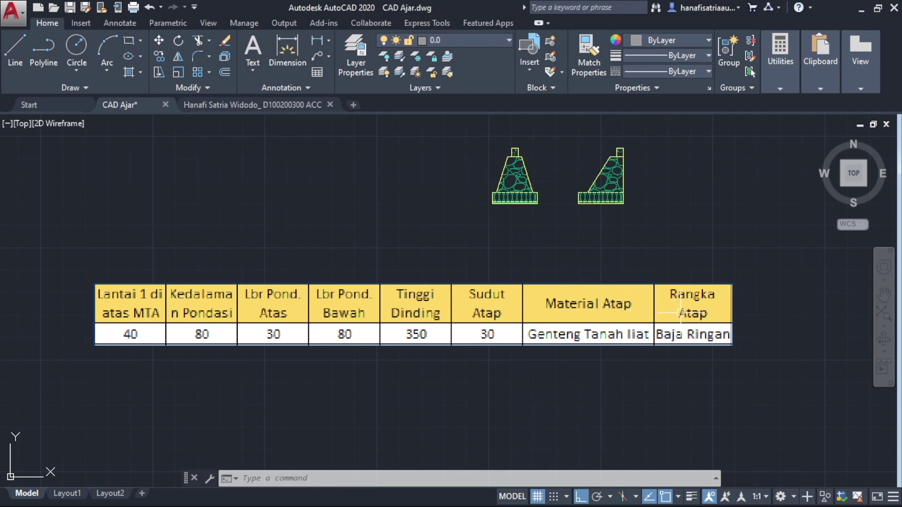
{"action": "scroll", "coordinate": [298, 268], "scroll_direction": "down", "scroll_amount": 2}
{"action": "mouse_move", "coordinate": [298, 268]}
{"action": "middle_mouse_down"}
{"action": "mouse_move", "coordinate": [507, 304]}
{"action": "mouse_move", "coordinate": [705, 302]}
{"action": "middle_mouse_up"}
{"action": "scroll", "coordinate": [705, 302], "scroll_direction": "down", "scroll_amount": 2}
{"action": "middle_click_drag", "start_coordinate": [356, 257], "coordinate": [701, 308]}
{"action": "middle_click_drag", "start_coordinate": [642, 308], "coordinate": [560, 325]}
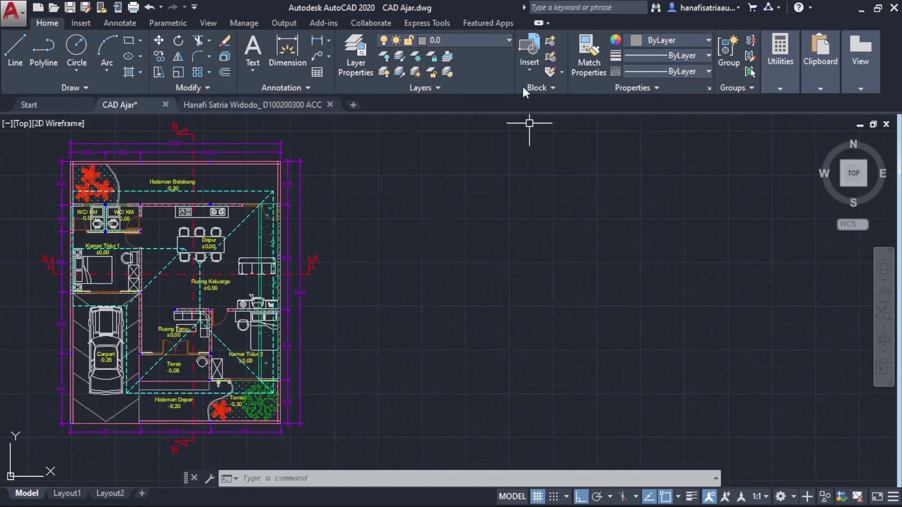
- Review the drawing's layers and the lineweights of layers such as 14. Lantai, 13. Pondasi, 12. Tanah, Kuda Kuda and Reng
{"action": "left_click", "coordinate": [508, 41]}
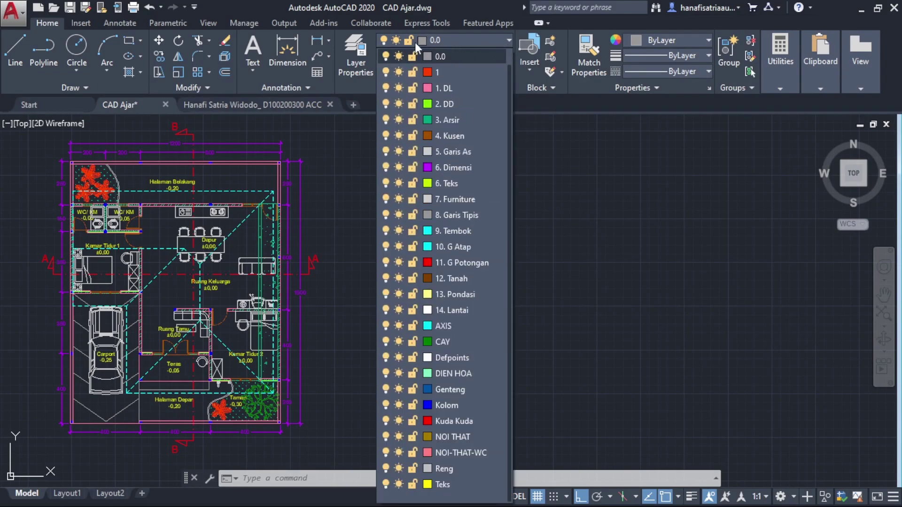
{"action": "left_click", "coordinate": [363, 50]}
{"action": "left_click", "coordinate": [361, 55]}
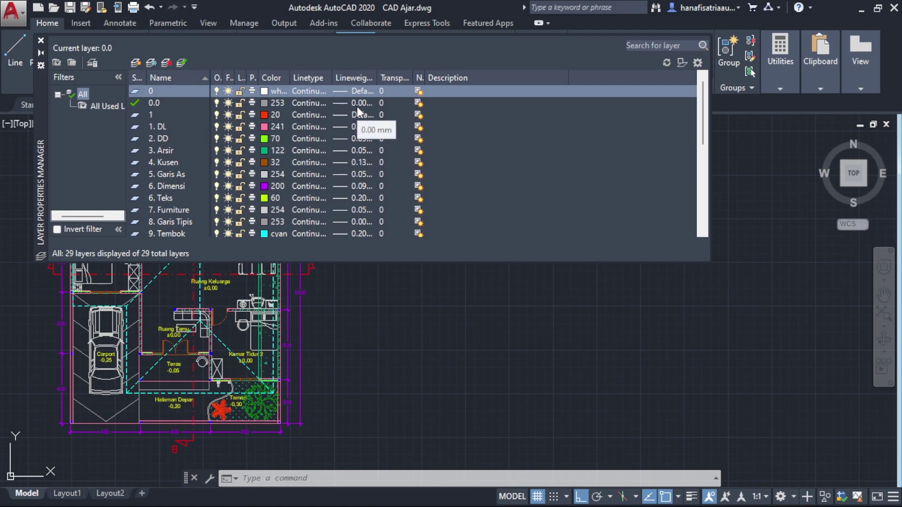
{"action": "scroll", "coordinate": [180, 158], "scroll_direction": "down", "scroll_amount": 2}
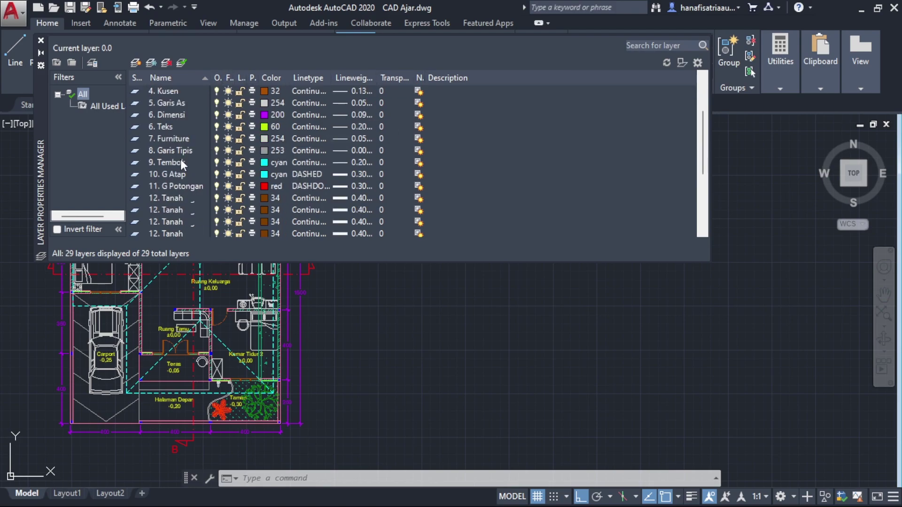
{"action": "left_click", "coordinate": [175, 221]}
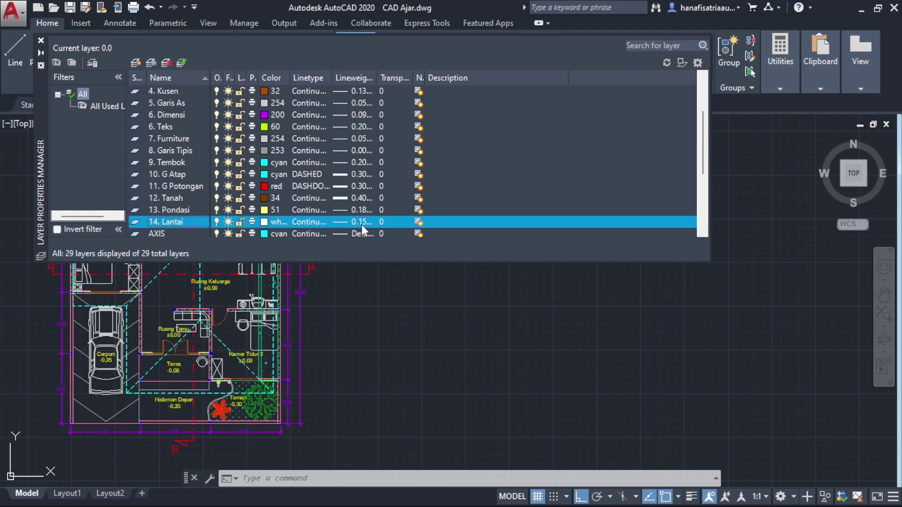
{"action": "left_click", "coordinate": [176, 210]}
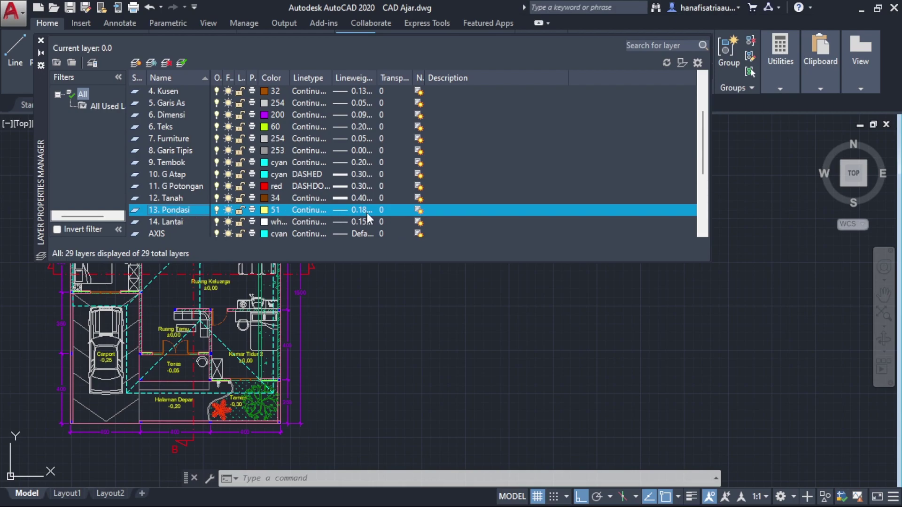
{"action": "left_click", "coordinate": [185, 198]}
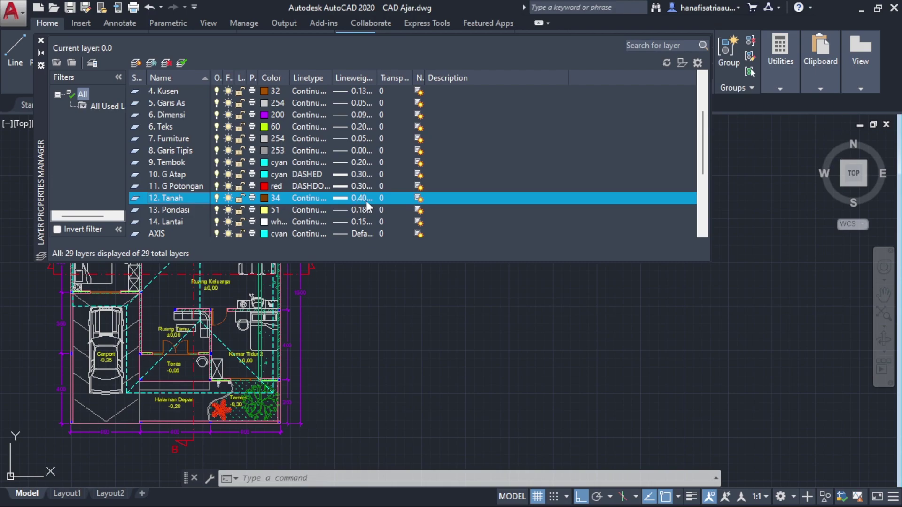
{"action": "scroll", "coordinate": [208, 198], "scroll_direction": "down", "scroll_amount": 3}
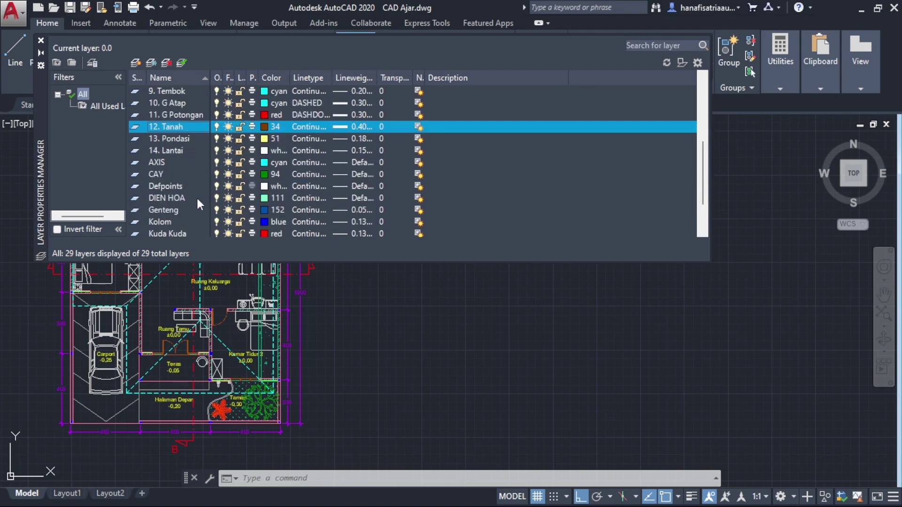
{"action": "left_click", "coordinate": [168, 198]}
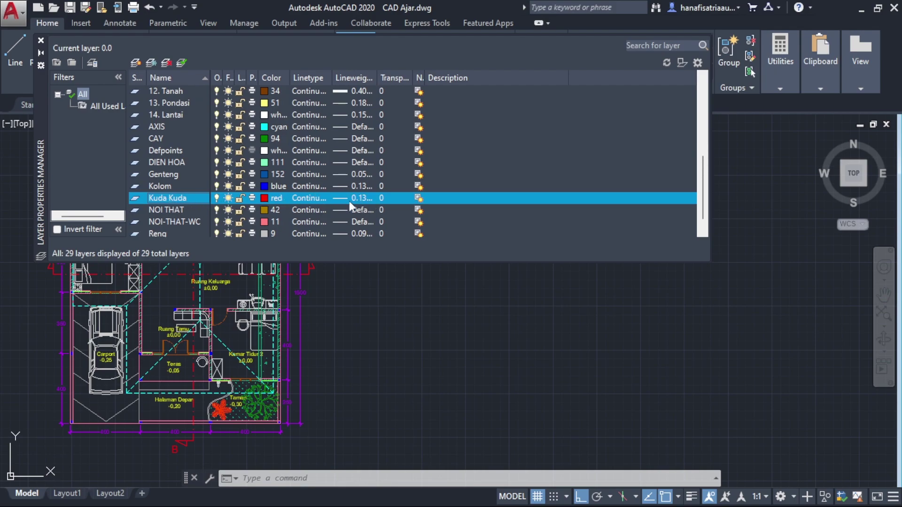
{"action": "scroll", "coordinate": [361, 207], "scroll_direction": "down", "scroll_amount": 1}
{"action": "left_click", "coordinate": [158, 210]}
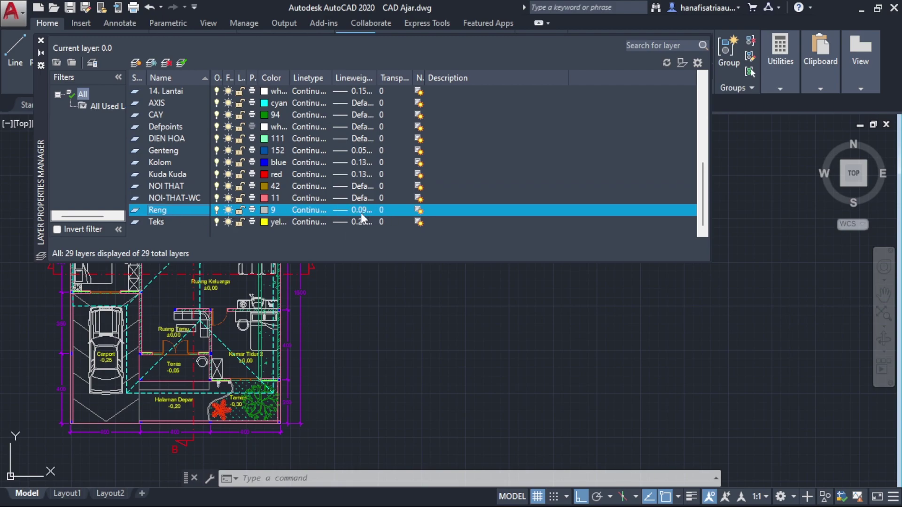
{"action": "scroll", "coordinate": [363, 203], "scroll_direction": "up", "scroll_amount": 1}
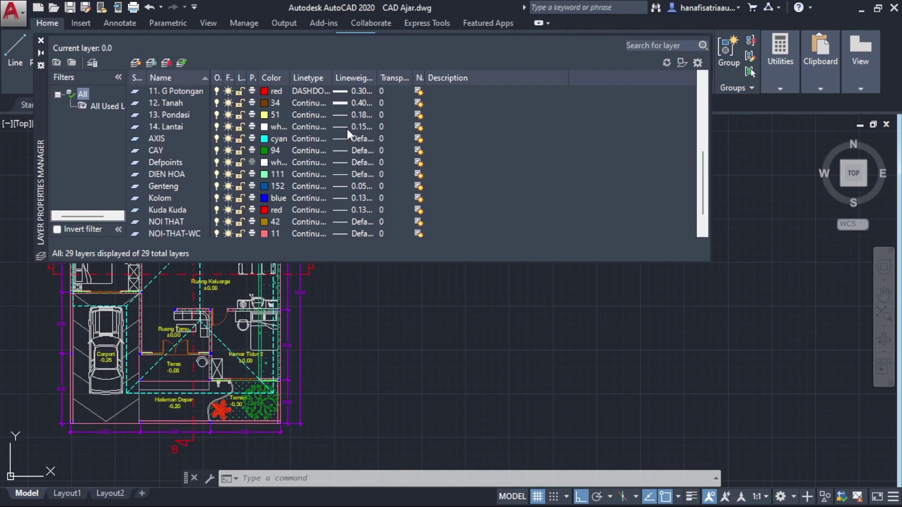
{"action": "scroll", "coordinate": [350, 155], "scroll_direction": "up", "scroll_amount": 1}
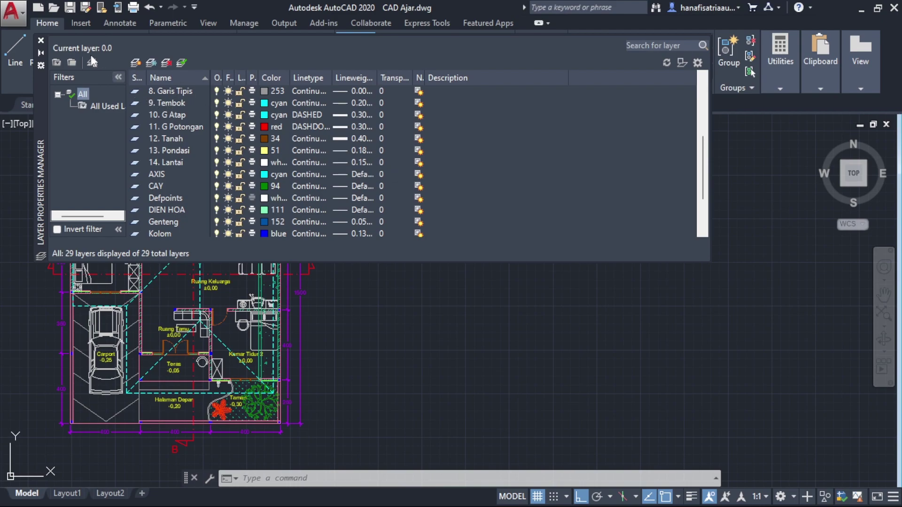
{"action": "left_click", "coordinate": [41, 42]}
- Copy the whole floor plan with its dimensions and section marks horizontally into the empty space between the original and the table
{"action": "scroll", "coordinate": [278, 191], "scroll_direction": "down", "scroll_amount": 3}
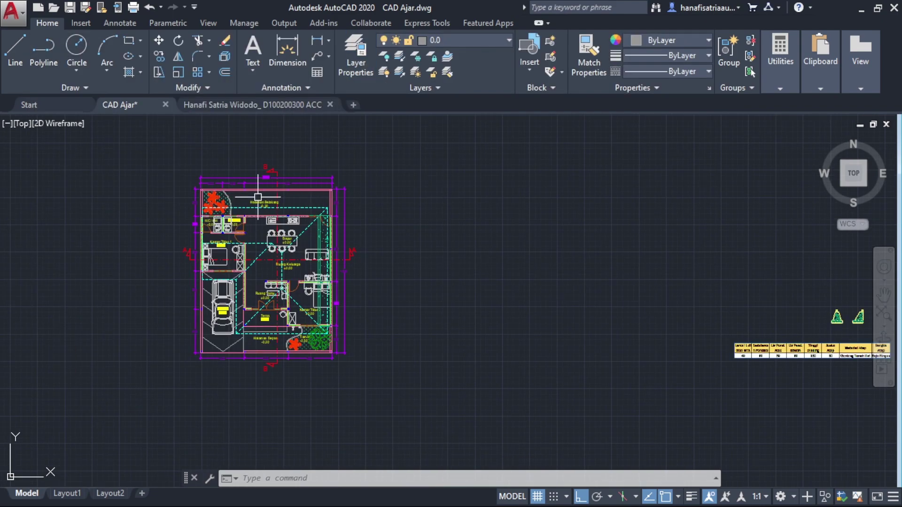
{"action": "left_click", "coordinate": [53, 170]}
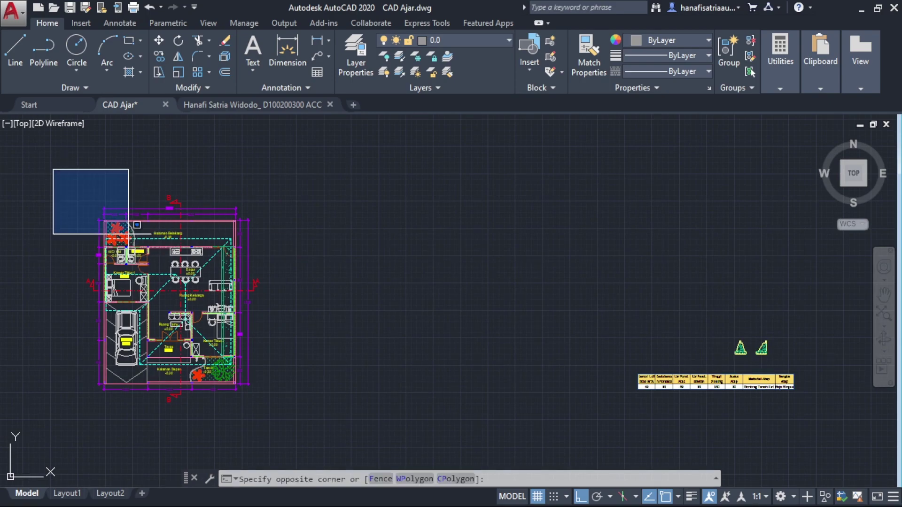
{"action": "left_click", "coordinate": [308, 430]}
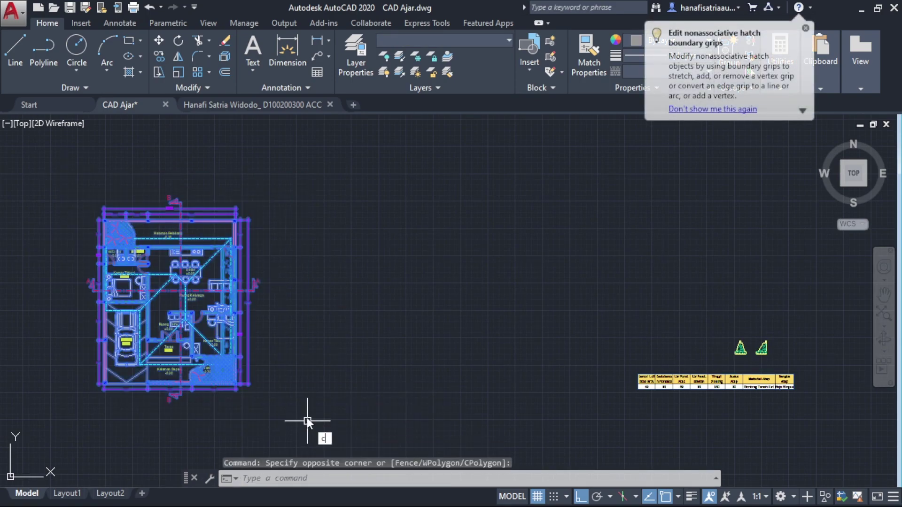
{"action": "type", "text": "CO"}
{"action": "key", "text": "Return"}
{"action": "left_click", "coordinate": [274, 317]}
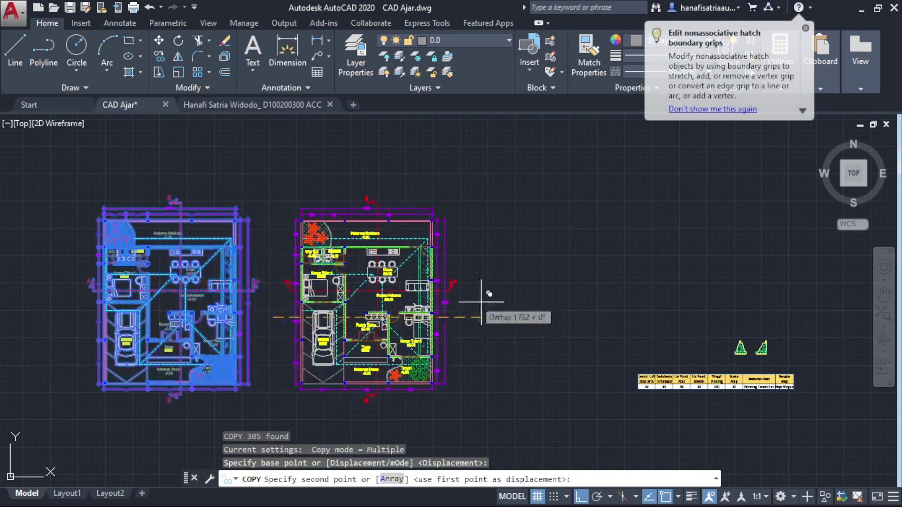
{"action": "left_click", "coordinate": [544, 298]}
{"action": "key", "text": "Escape"}
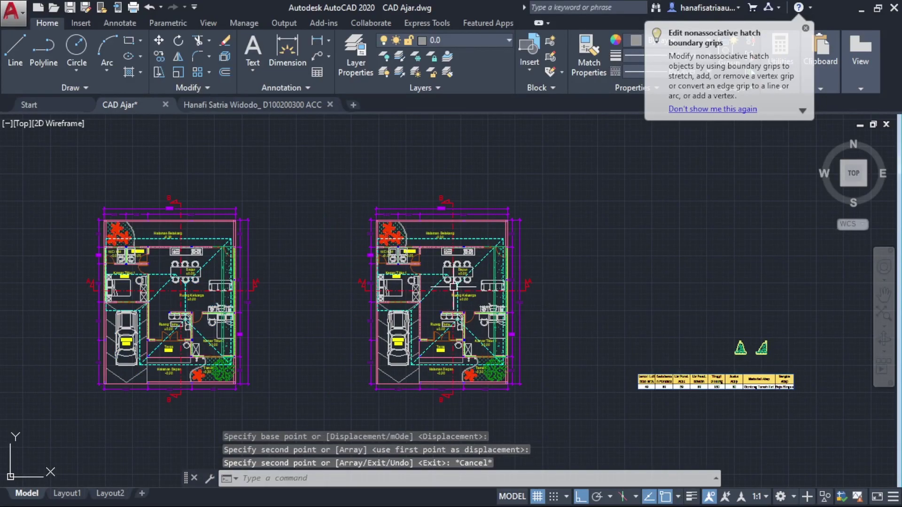
- Rotate the copied floor plan 270° so that section line B-B runs horizontally
{"action": "scroll", "coordinate": [444, 266], "scroll_direction": "up", "scroll_amount": 2}
{"action": "scroll", "coordinate": [444, 267], "scroll_direction": "down", "scroll_amount": 2}
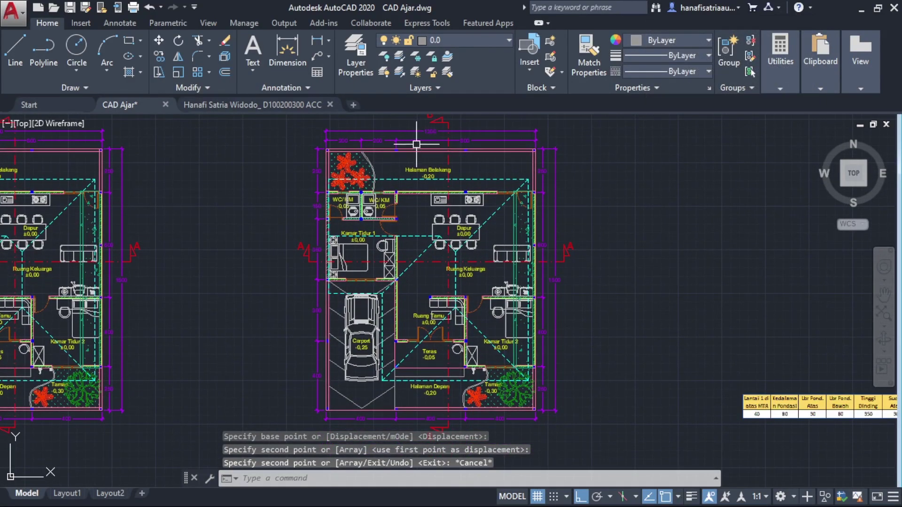
{"action": "scroll", "coordinate": [419, 136], "scroll_direction": "down", "scroll_amount": 1}
{"action": "scroll", "coordinate": [432, 315], "scroll_direction": "up", "scroll_amount": 2}
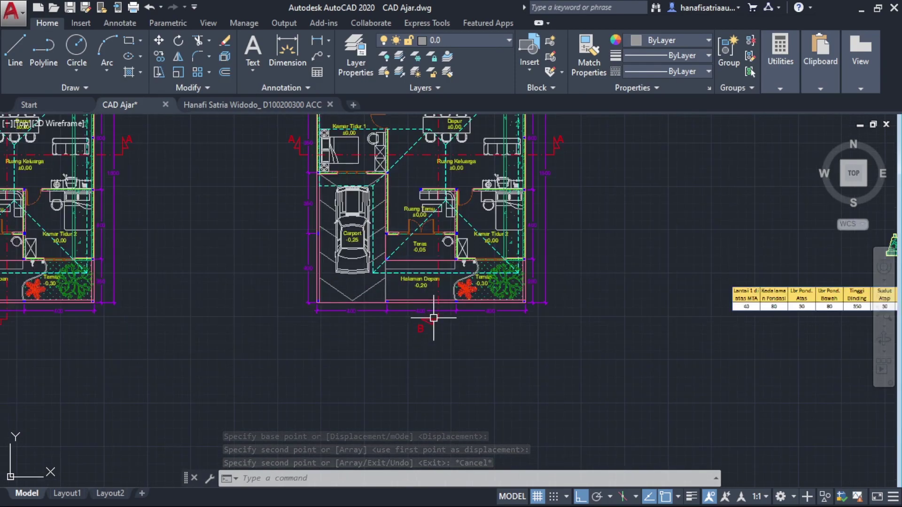
{"action": "middle_click_drag", "start_coordinate": [355, 295], "coordinate": [355, 385]}
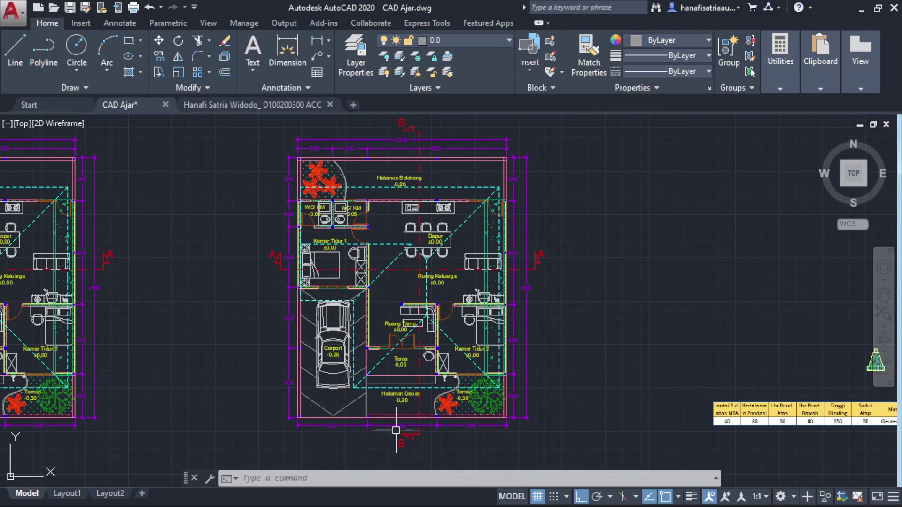
{"action": "scroll", "coordinate": [292, 416], "scroll_direction": "down", "scroll_amount": 2}
{"action": "left_click", "coordinate": [257, 200]}
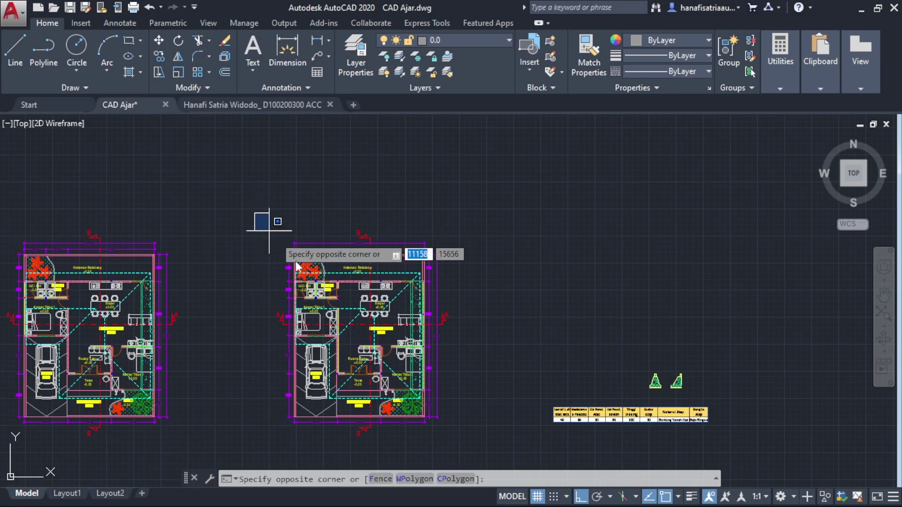
{"action": "left_click", "coordinate": [491, 458]}
{"action": "scroll", "coordinate": [361, 362], "scroll_direction": "up", "scroll_amount": 2}
{"action": "type", "text": "ro"}
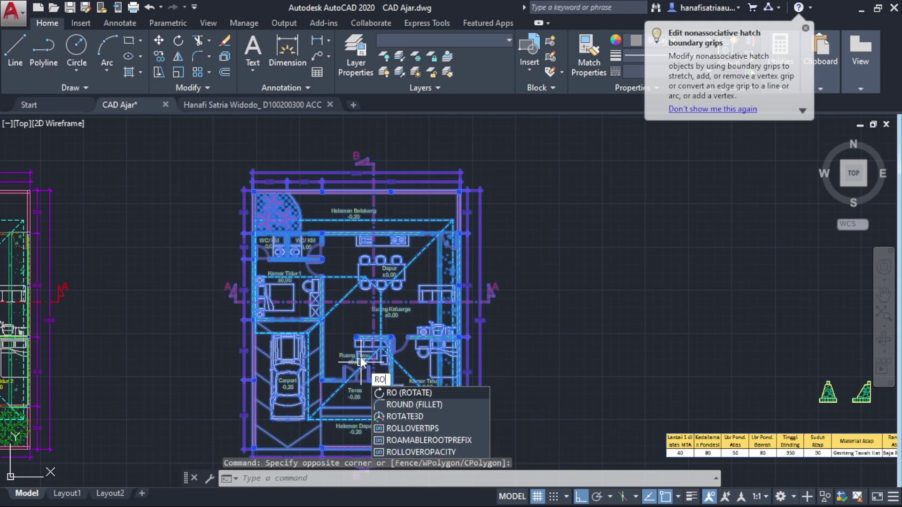
{"action": "key", "text": "Return"}
{"action": "left_click", "coordinate": [357, 319]}
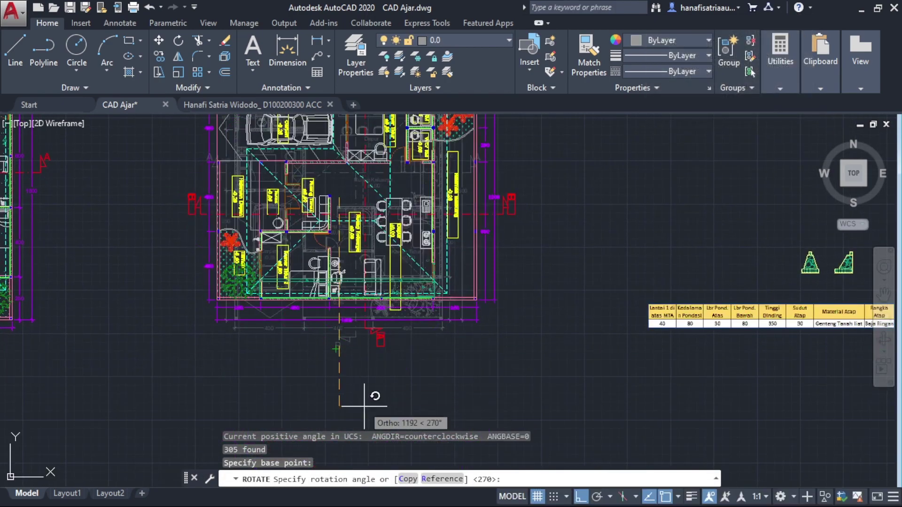
{"action": "left_click", "coordinate": [364, 406]}
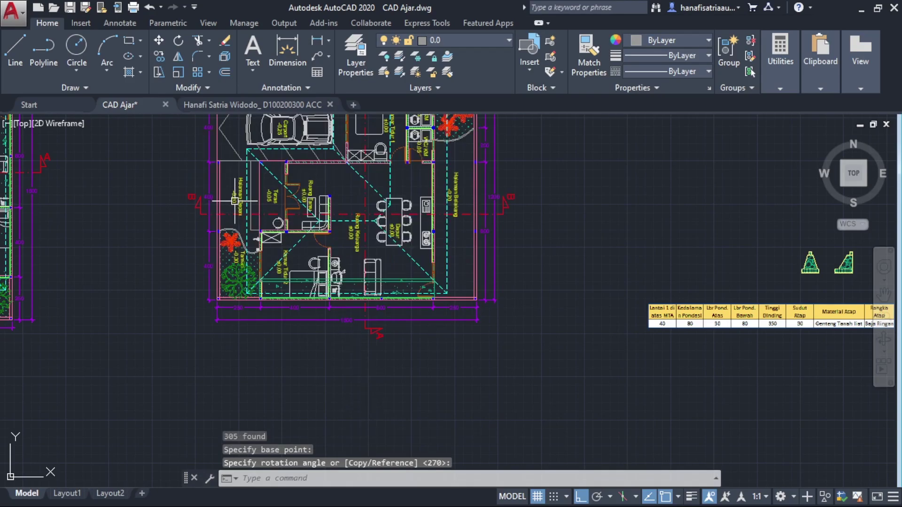
- Examine the rotated plan along section line B-B and compare it with the original plan and the specification table
{"action": "scroll", "coordinate": [203, 302], "scroll_direction": "up", "scroll_amount": 4}
{"action": "middle_click_drag", "start_coordinate": [256, 306], "coordinate": [223, 314]}
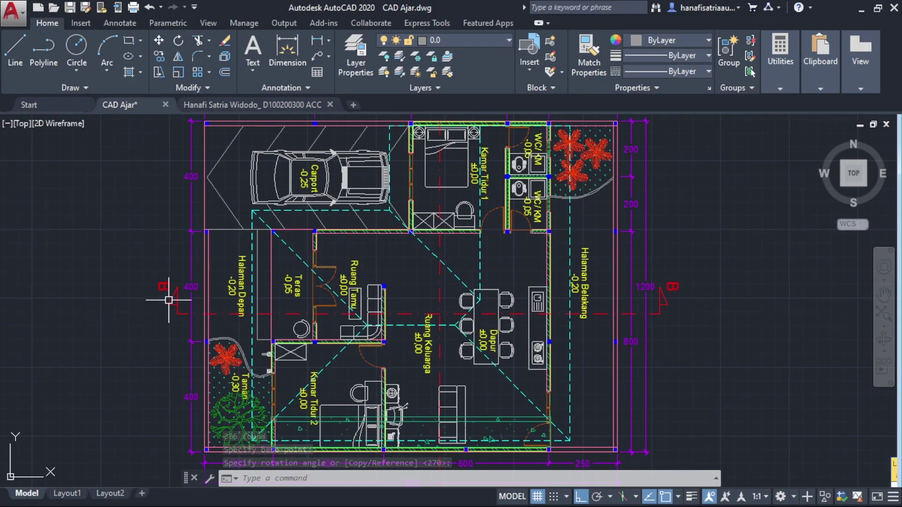
{"action": "scroll", "coordinate": [161, 297], "scroll_direction": "down", "scroll_amount": 2}
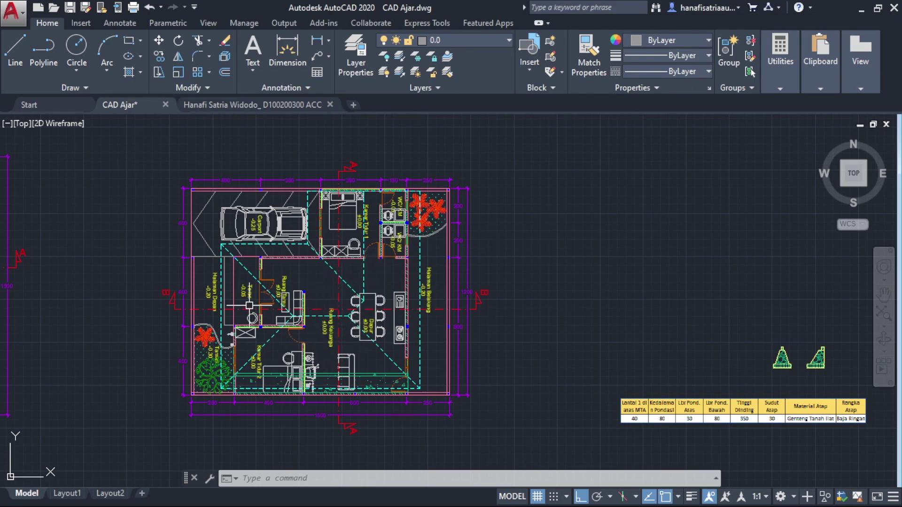
{"action": "middle_click_drag", "start_coordinate": [249, 307], "coordinate": [487, 293]}
{"action": "middle_click_drag", "start_coordinate": [420, 277], "coordinate": [472, 296]}
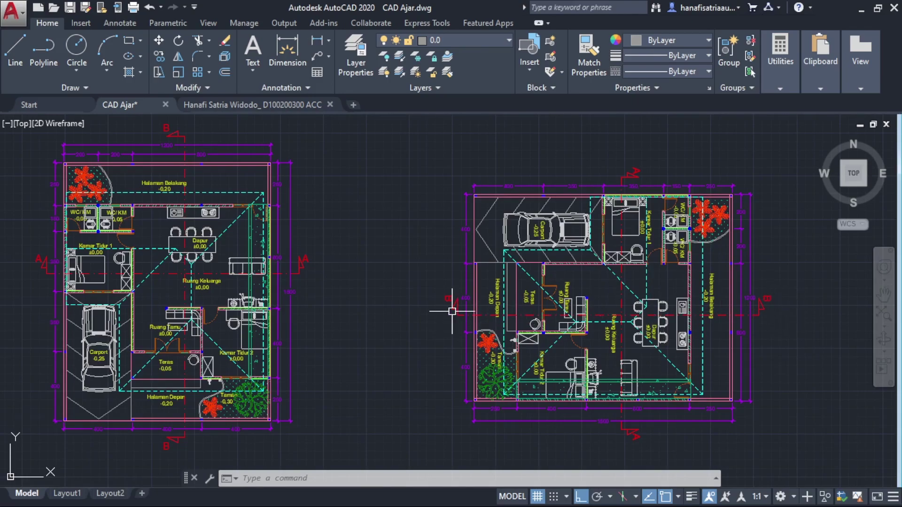
{"action": "middle_click_drag", "start_coordinate": [343, 301], "coordinate": [74, 244]}
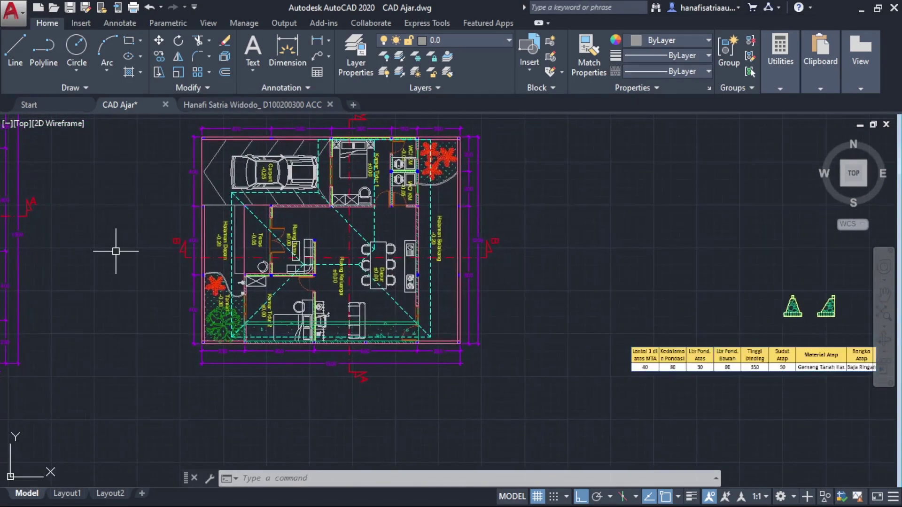
{"action": "middle_click_drag", "start_coordinate": [503, 280], "coordinate": [155, 222]}
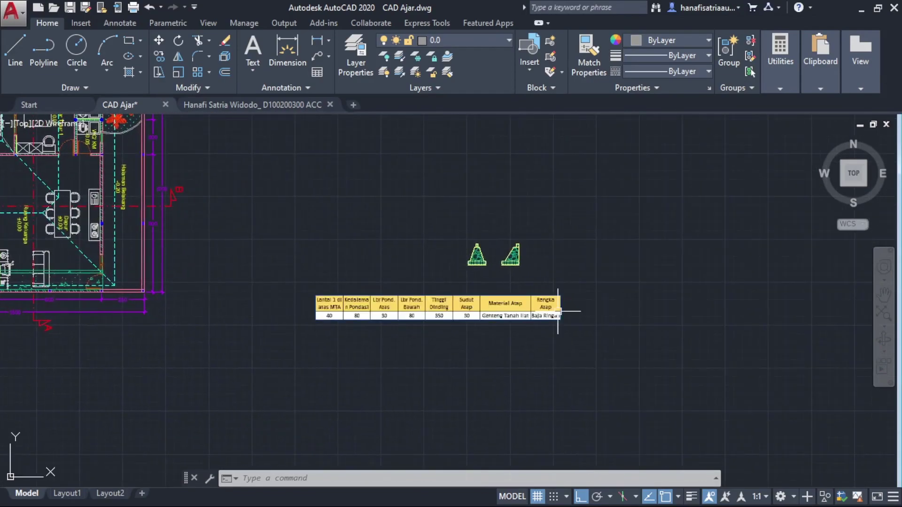
{"action": "middle_click_drag", "start_coordinate": [374, 248], "coordinate": [733, 320]}
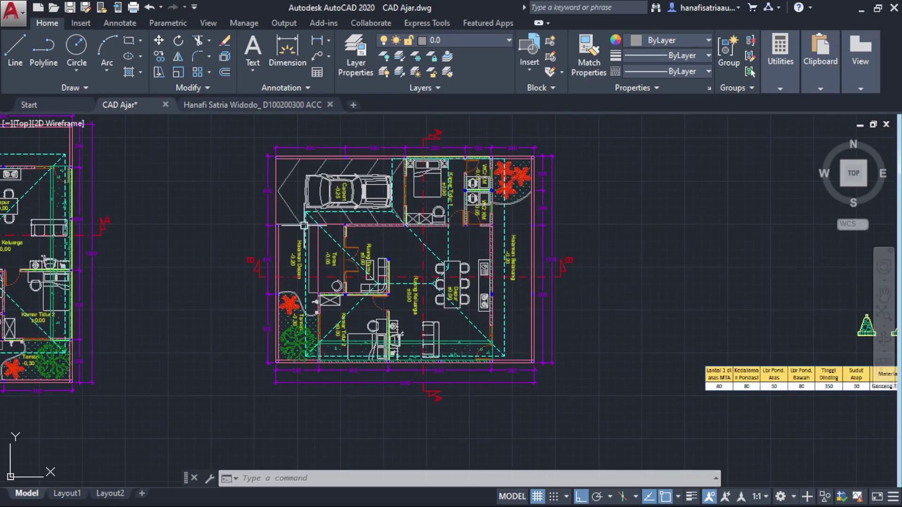
- With layer 0.0 current, draw a vertical construction line along the outer face of the rotated plan's front boundary wall beside Taman
{"action": "left_click", "coordinate": [504, 41]}
{"action": "left_click", "coordinate": [478, 55]}
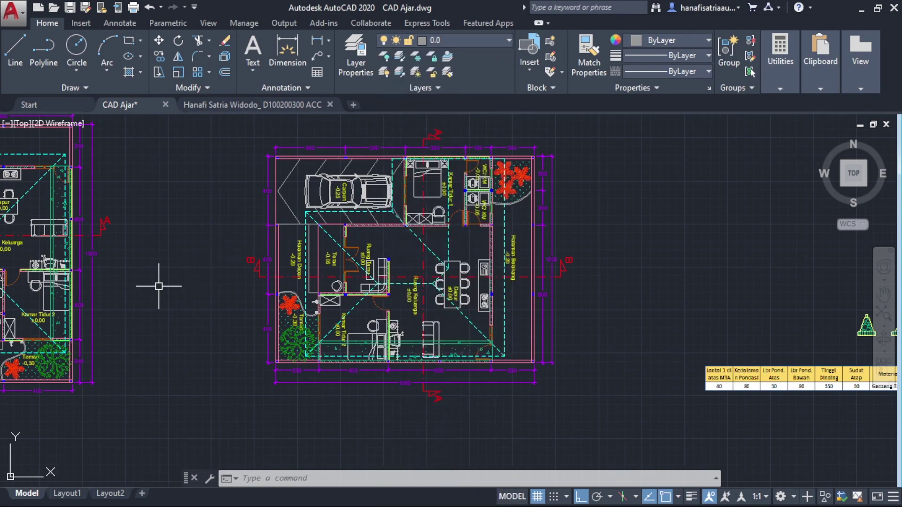
{"action": "type", "text": "XL"}
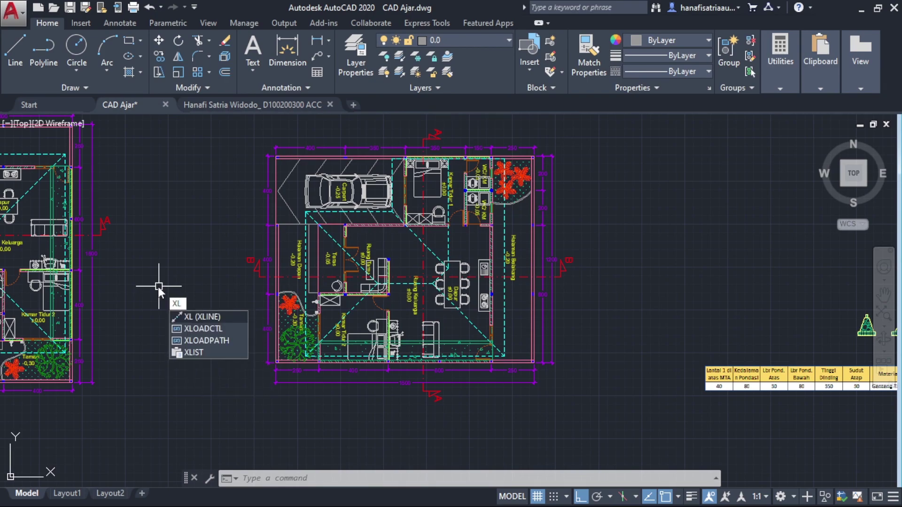
{"action": "key", "text": "Return"}
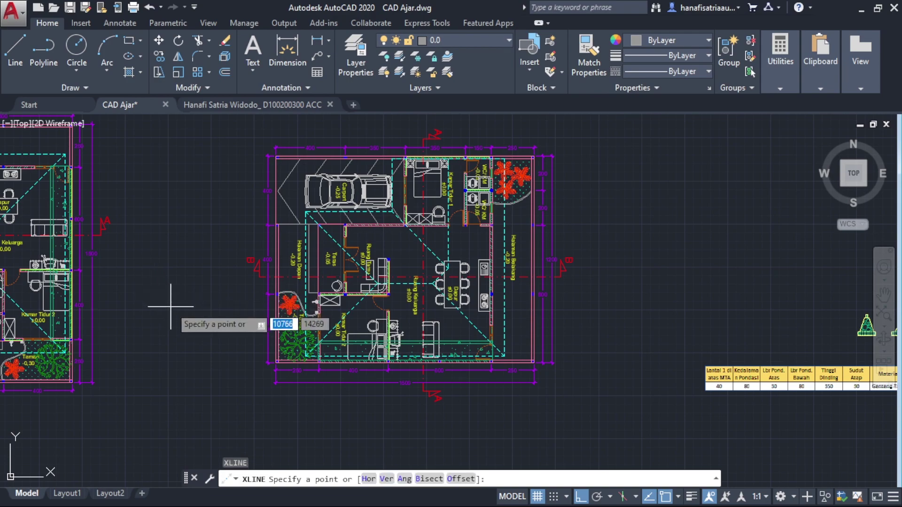
{"action": "type", "text": "v"}
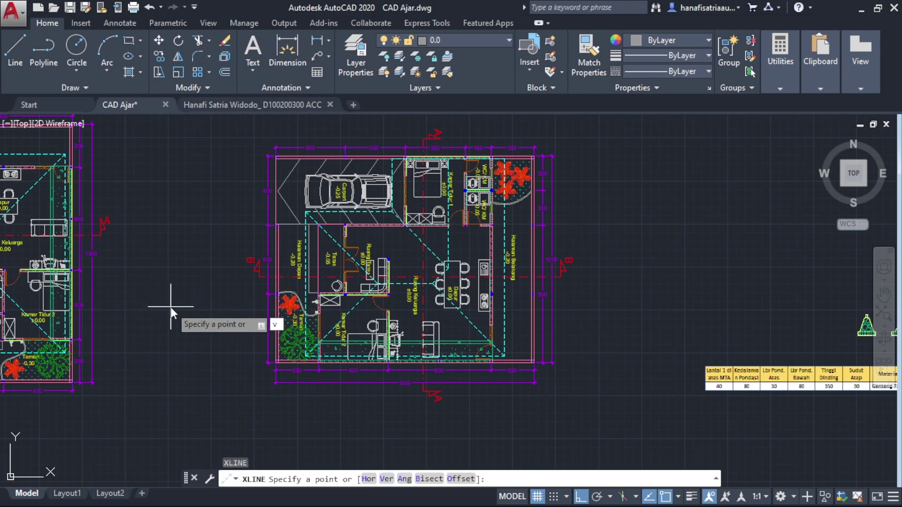
{"action": "key", "text": "Return"}
{"action": "scroll", "coordinate": [278, 342], "scroll_direction": "up", "scroll_amount": 5}
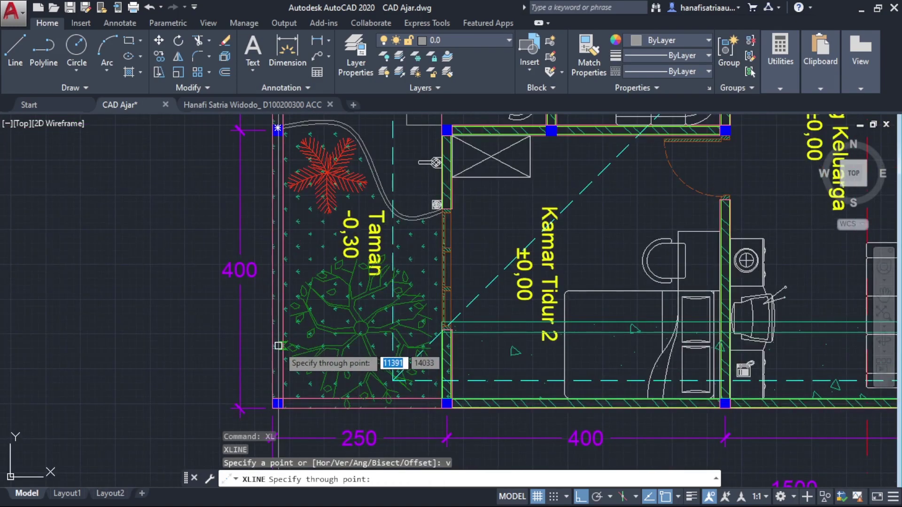
{"action": "scroll", "coordinate": [278, 327], "scroll_direction": "up", "scroll_amount": 4}
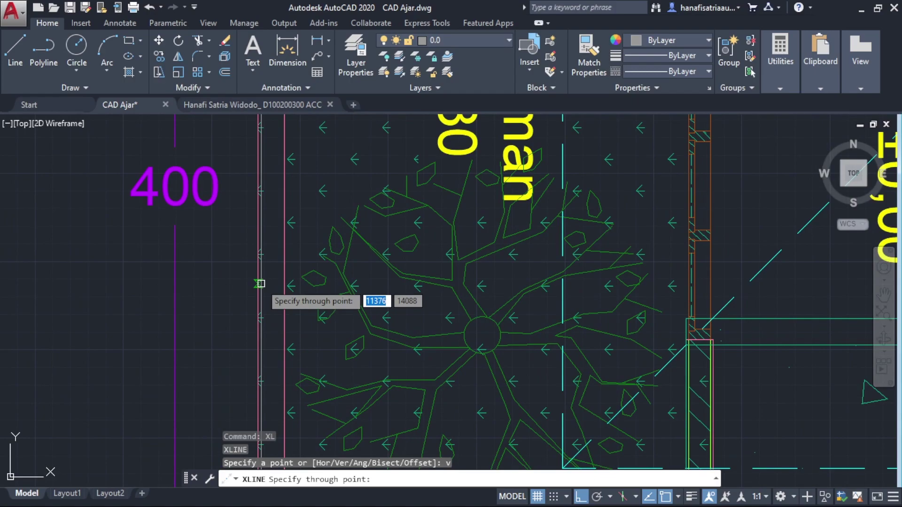
{"action": "scroll", "coordinate": [260, 283], "scroll_direction": "down", "scroll_amount": 6}
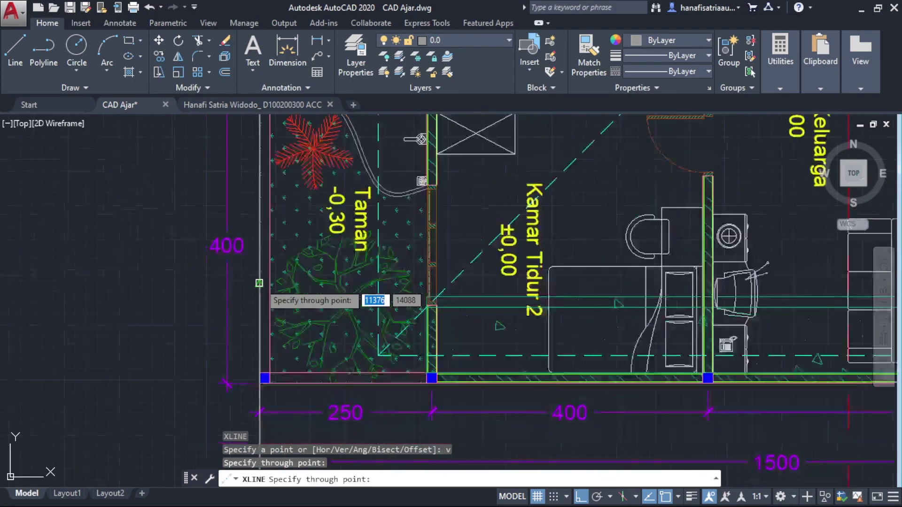
- Add a vertical construction line along the outer face of the rear boundary wall beside Halaman Belakang, and finish the XLINE command
{"action": "middle_click_drag", "start_coordinate": [348, 245], "coordinate": [9, 249]}
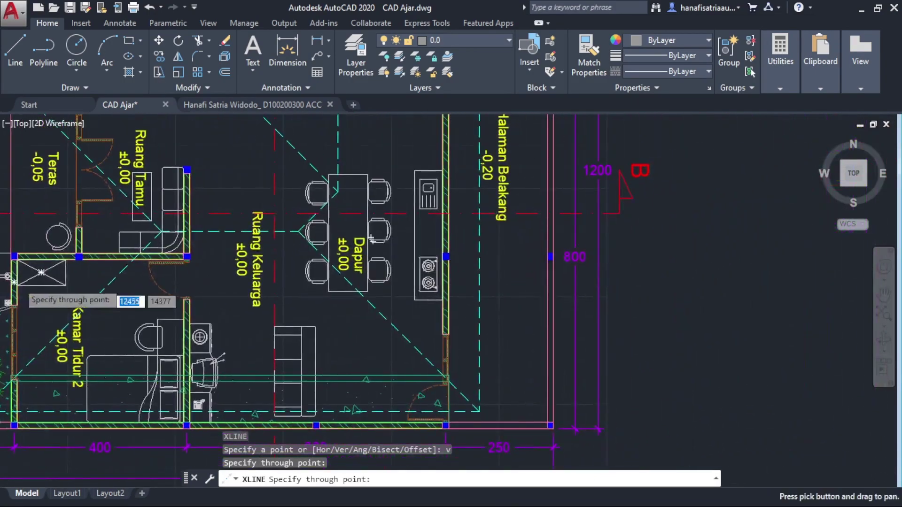
{"action": "scroll", "coordinate": [555, 217], "scroll_direction": "up", "scroll_amount": 4}
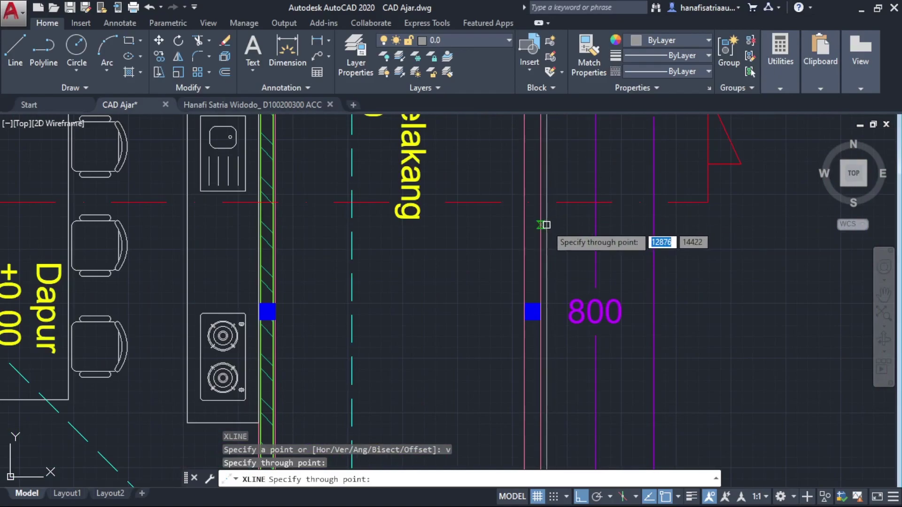
{"action": "left_click", "coordinate": [548, 224]}
{"action": "scroll", "coordinate": [421, 248], "scroll_direction": "down", "scroll_amount": 5}
{"action": "middle_click_drag", "start_coordinate": [421, 248], "coordinate": [532, 263]}
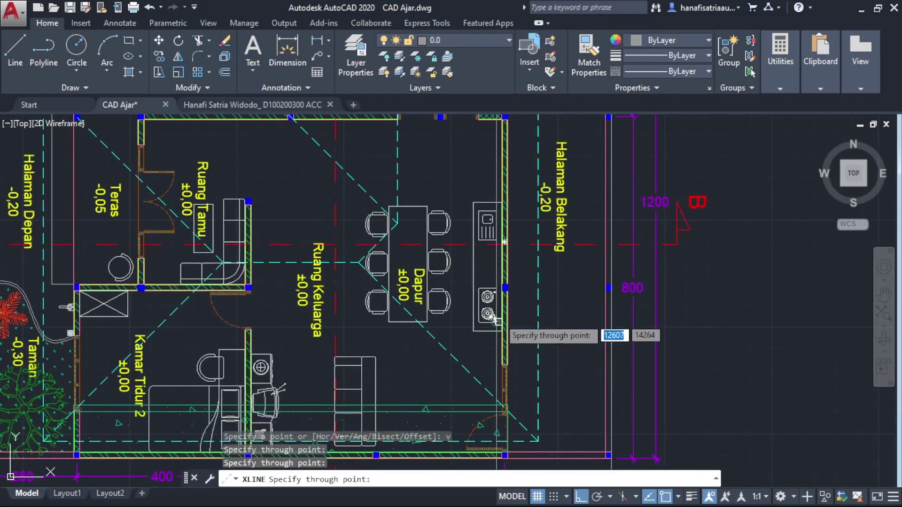
{"action": "scroll", "coordinate": [503, 322], "scroll_direction": "down", "scroll_amount": 2}
{"action": "middle_click_drag", "start_coordinate": [500, 318], "coordinate": [520, 260]}
{"action": "middle_click_drag", "start_coordinate": [265, 232], "coordinate": [275, 315]}
{"action": "key", "text": "Escape"}
- Examine which walls and openings section line B-B cuts between Halaman Depan, Teras, Ruang Tamu, Dapur and Halaman Belakang
{"action": "scroll", "coordinate": [260, 307], "scroll_direction": "up", "scroll_amount": 4}
{"action": "middle_click_drag", "start_coordinate": [205, 304], "coordinate": [118, 327]}
{"action": "scroll", "coordinate": [118, 327], "scroll_direction": "down", "scroll_amount": 2}
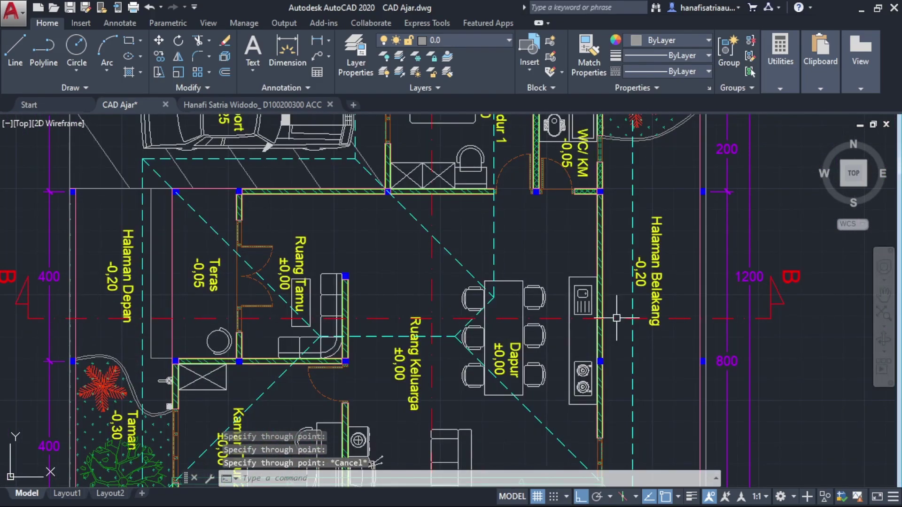
{"action": "scroll", "coordinate": [115, 321], "scroll_direction": "up", "scroll_amount": 2}
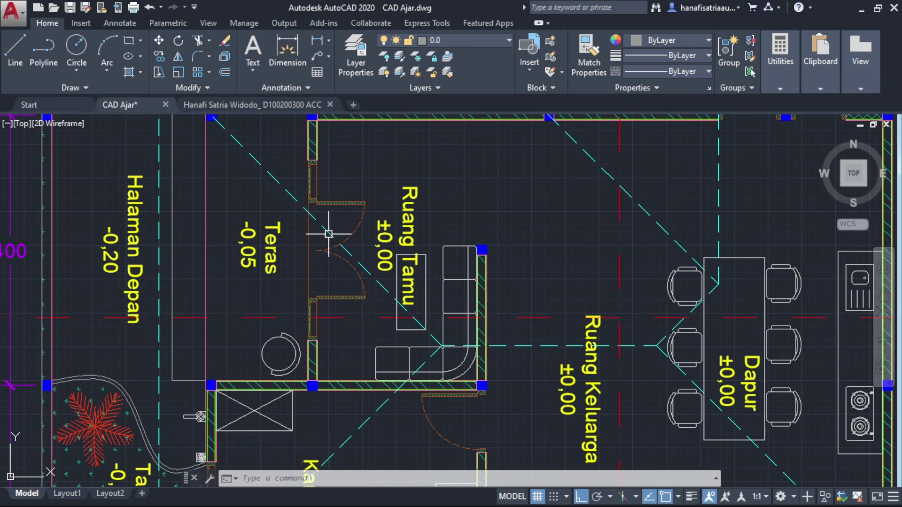
{"action": "scroll", "coordinate": [313, 331], "scroll_direction": "up", "scroll_amount": 2}
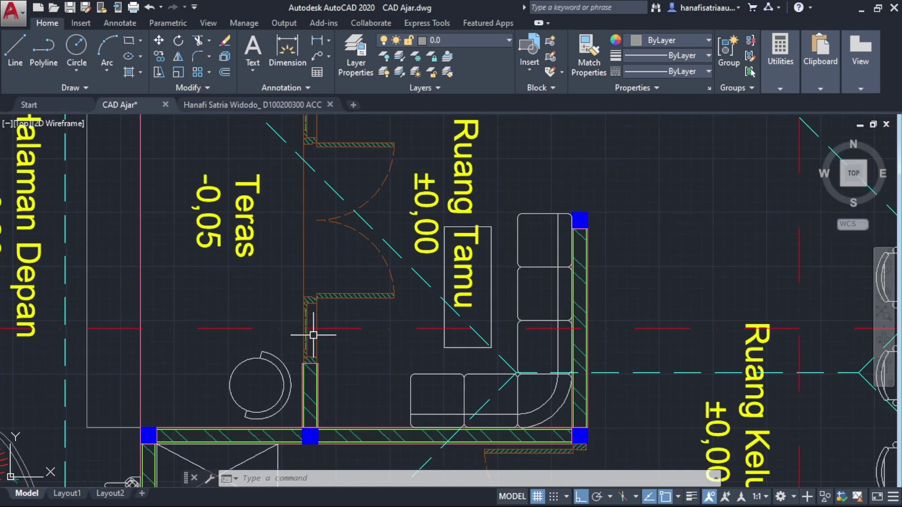
{"action": "scroll", "coordinate": [348, 328], "scroll_direction": "down", "scroll_amount": 3}
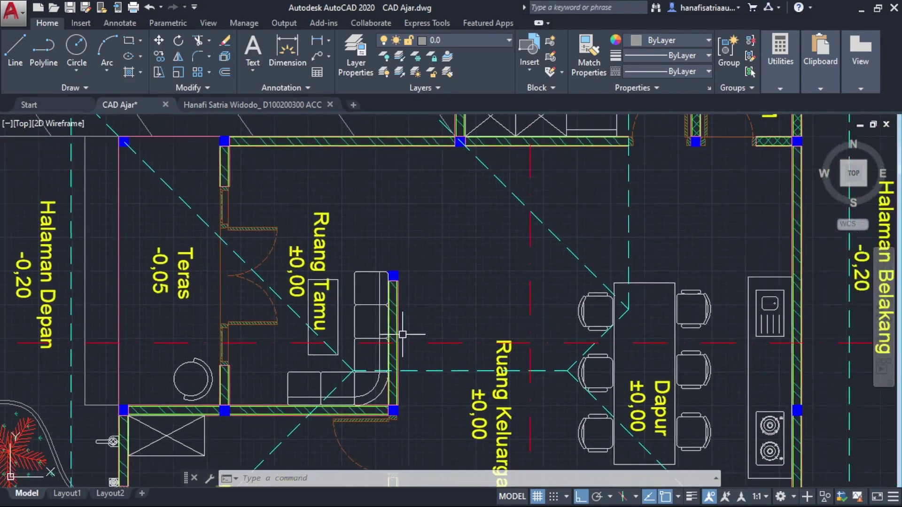
{"action": "scroll", "coordinate": [390, 358], "scroll_direction": "up", "scroll_amount": 2}
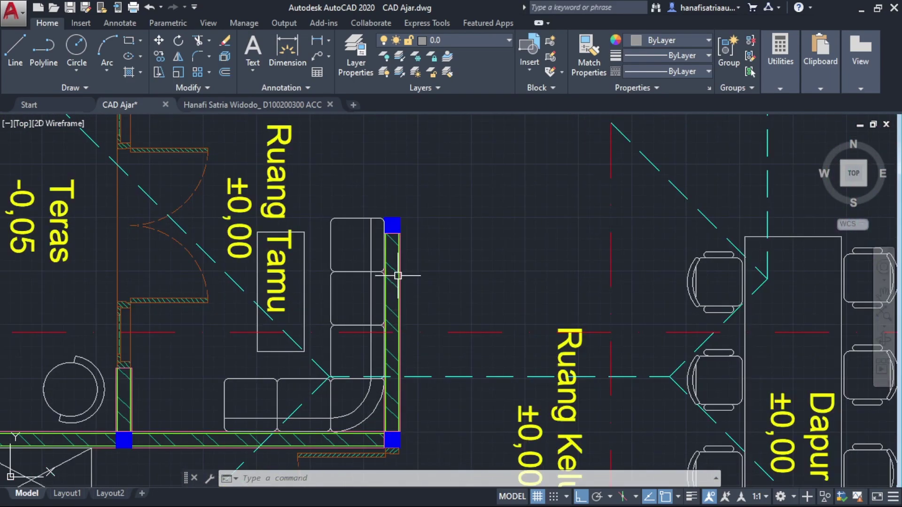
{"action": "scroll", "coordinate": [395, 304], "scroll_direction": "down", "scroll_amount": 3}
{"action": "scroll", "coordinate": [466, 225], "scroll_direction": "up", "scroll_amount": 3}
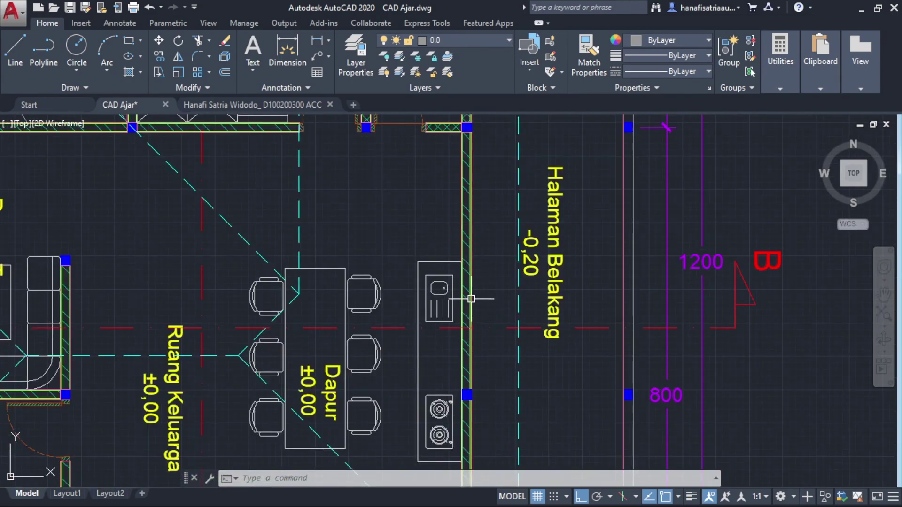
{"action": "scroll", "coordinate": [413, 305], "scroll_direction": "down", "scroll_amount": 2}
{"action": "middle_click_drag", "start_coordinate": [541, 303], "coordinate": [693, 294]}
{"action": "middle_click_drag", "start_coordinate": [141, 293], "coordinate": [355, 316]}
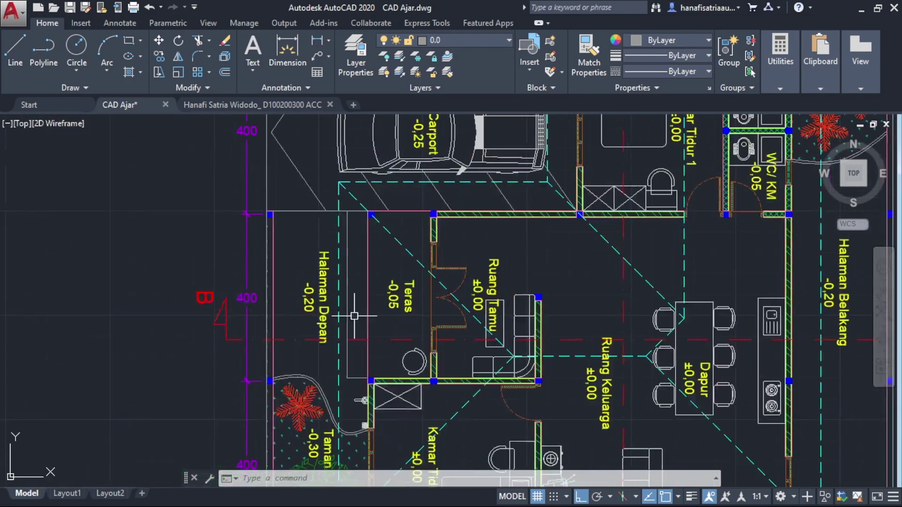
{"action": "scroll", "coordinate": [355, 310], "scroll_direction": "up", "scroll_amount": 2}
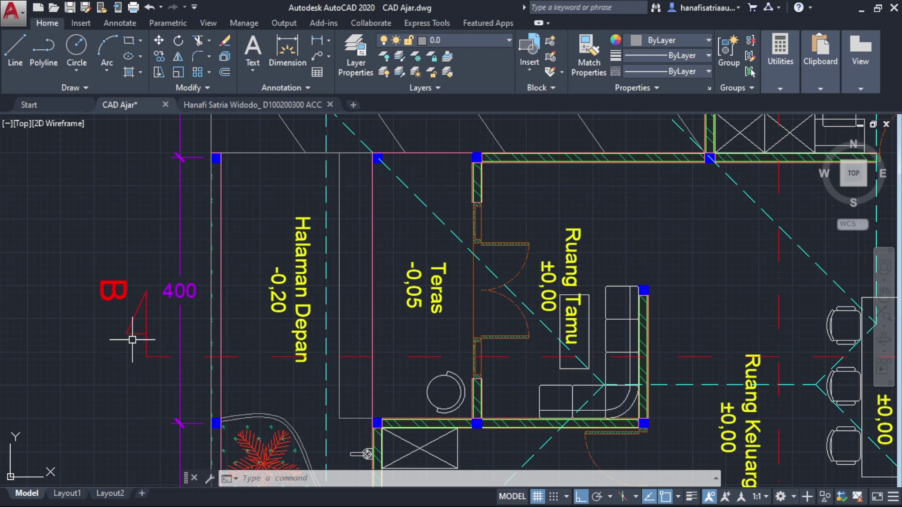
- Draw a vertical construction line through the centre of the column at the front corner where Teras meets Kamar Tidur 2
{"action": "type", "text": "l"}
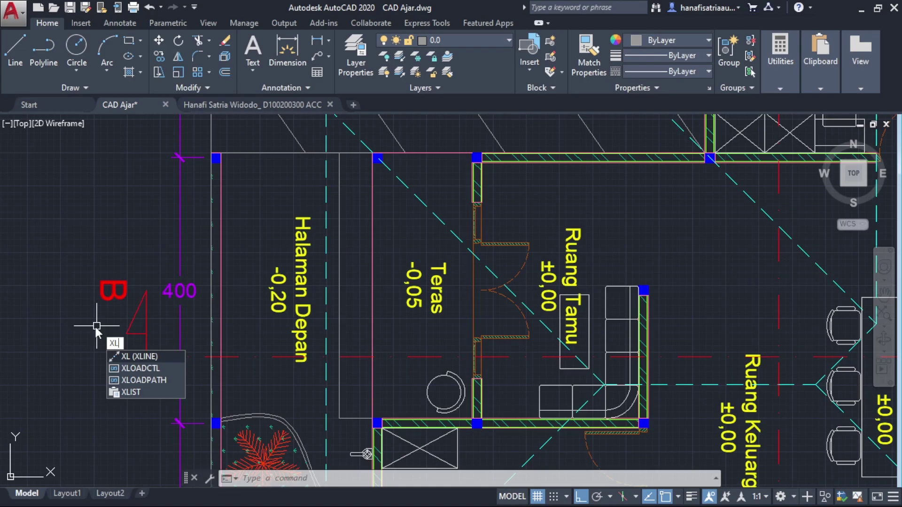
{"action": "key", "text": "Return"}
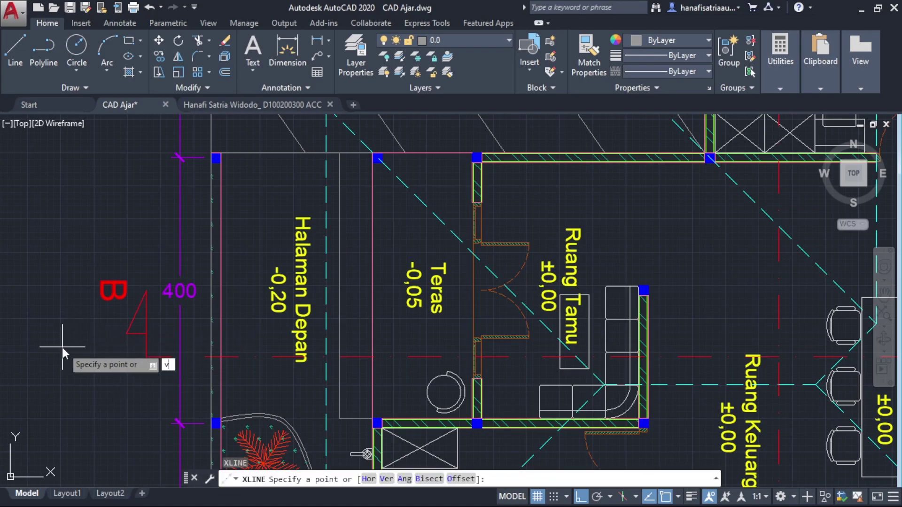
{"action": "type", "text": "v"}
{"action": "key", "text": "Return"}
{"action": "middle_click_drag", "start_coordinate": [400, 399], "coordinate": [390, 322]}
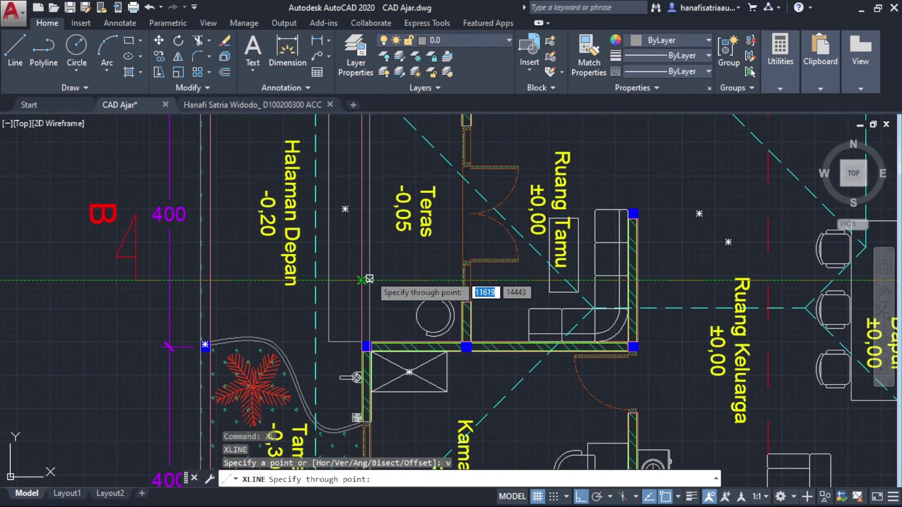
{"action": "scroll", "coordinate": [369, 337], "scroll_direction": "up", "scroll_amount": 5}
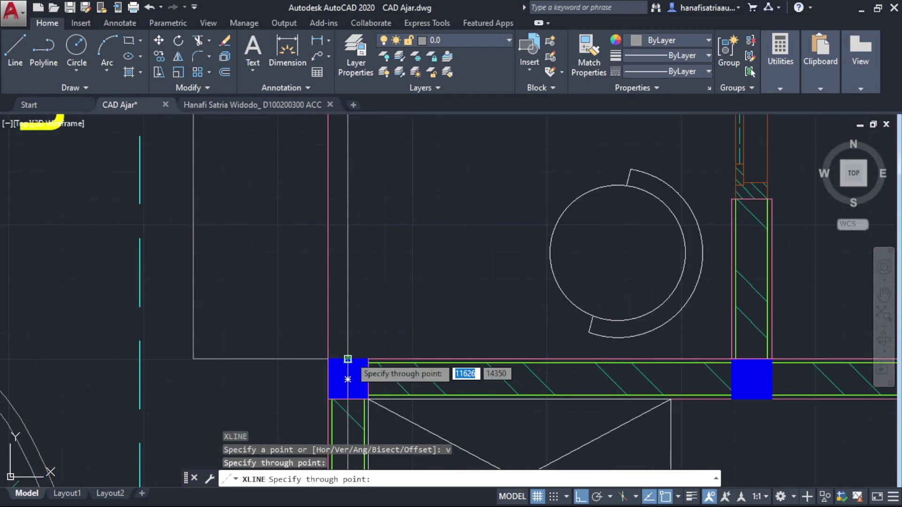
{"action": "scroll", "coordinate": [367, 300], "scroll_direction": "down", "scroll_amount": 4}
{"action": "key", "text": "Escape"}
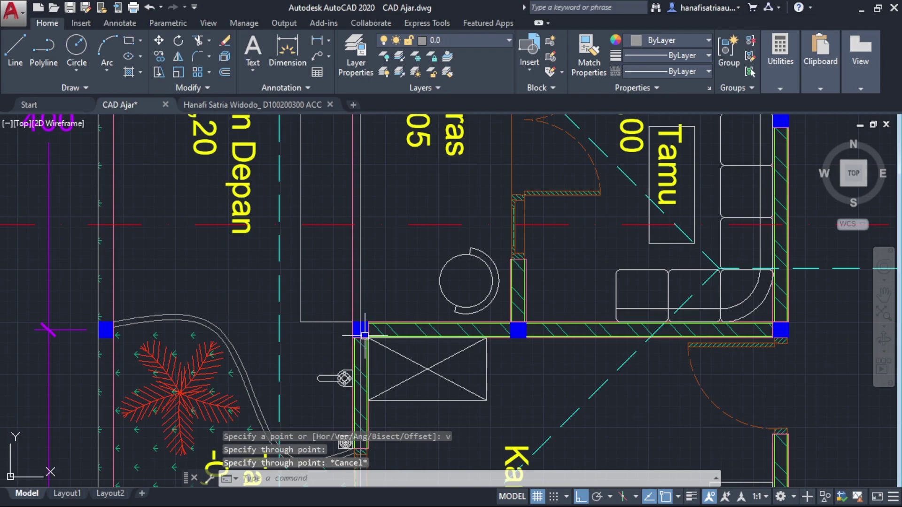
- Copy the terrace column's construction line horizontally onto the centreline of the wall between Teras and Ruang Tamu
{"action": "middle_click_drag", "start_coordinate": [364, 335], "coordinate": [360, 380]}
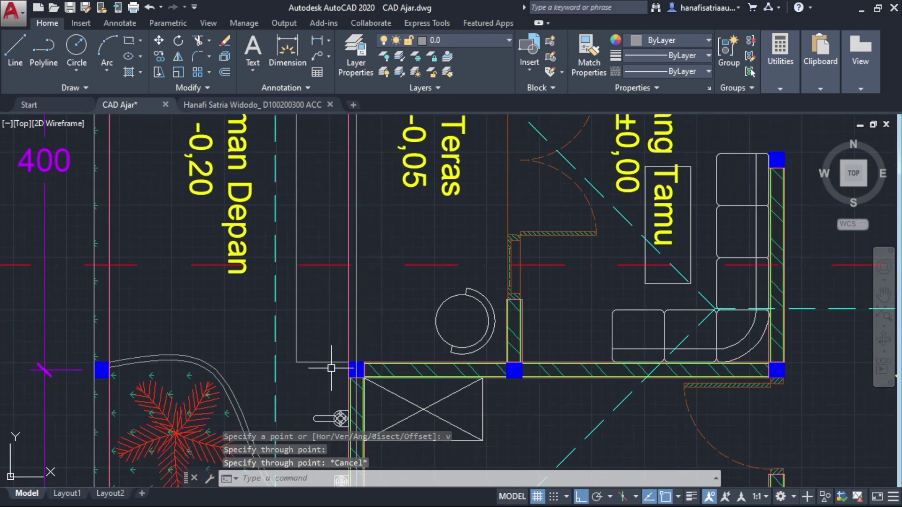
{"action": "scroll", "coordinate": [363, 370], "scroll_direction": "up", "scroll_amount": 4}
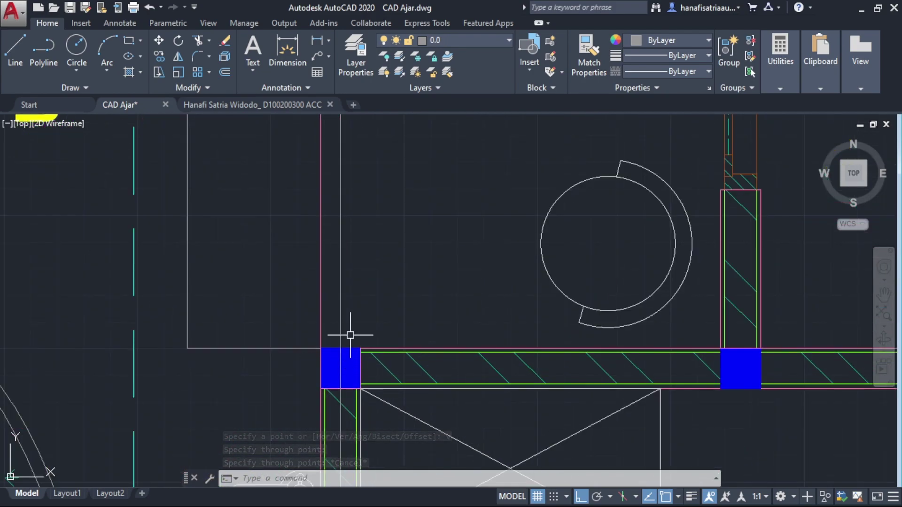
{"action": "scroll", "coordinate": [353, 344], "scroll_direction": "down", "scroll_amount": 2}
{"action": "scroll", "coordinate": [334, 344], "scroll_direction": "up", "scroll_amount": 2}
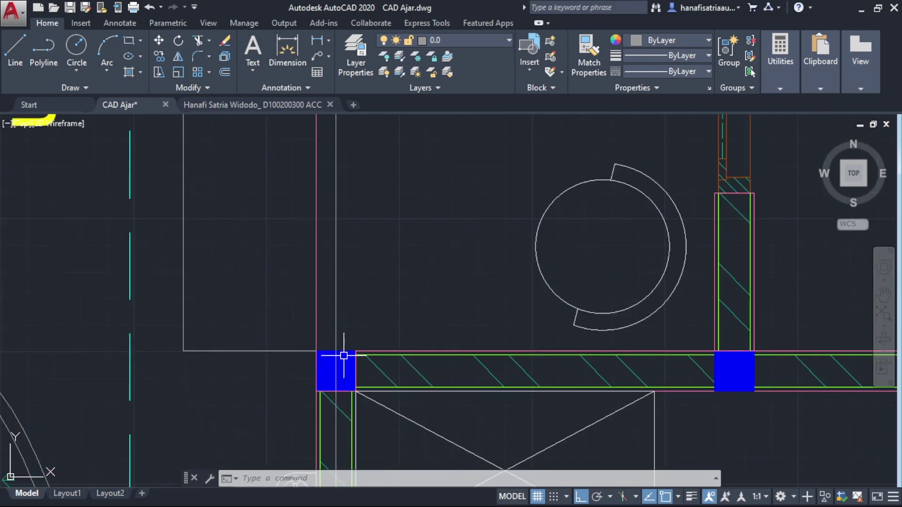
{"action": "scroll", "coordinate": [335, 345], "scroll_direction": "down", "scroll_amount": 4}
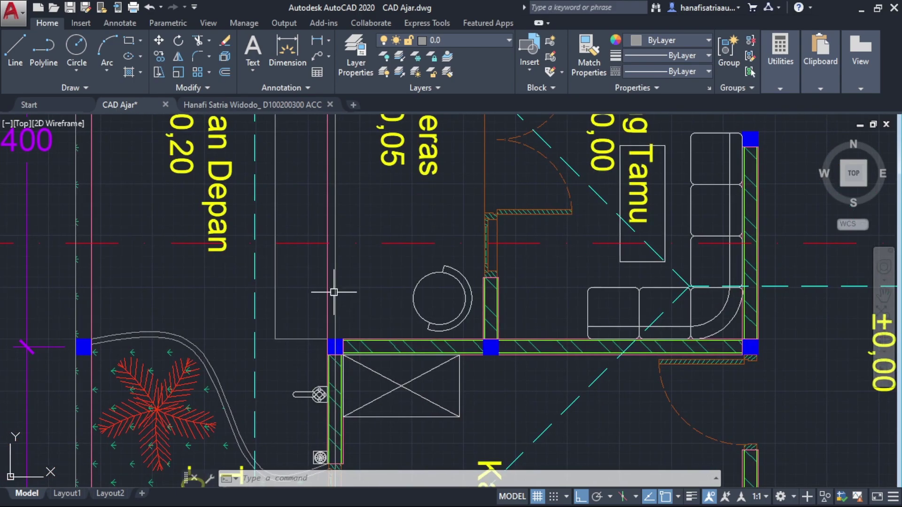
{"action": "type", "text": "o"}
{"action": "key", "text": "Return"}
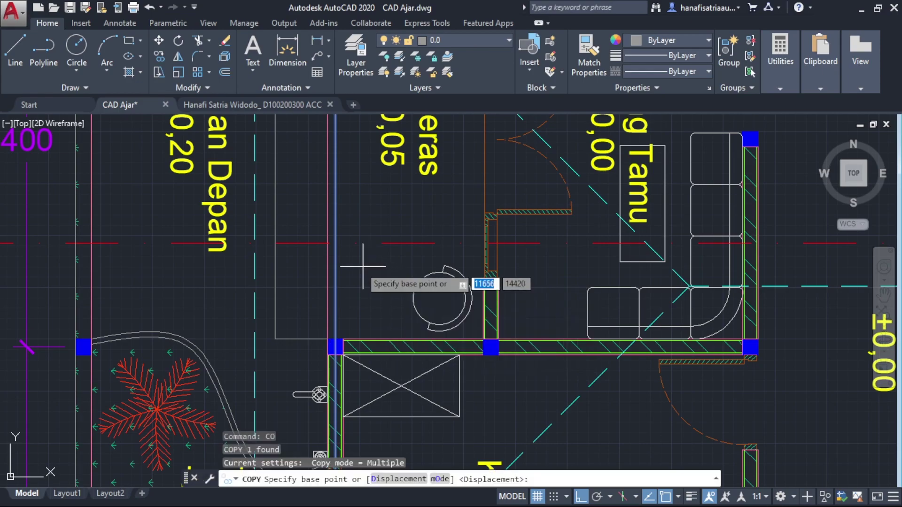
{"action": "left_click", "coordinate": [335, 302]}
{"action": "scroll", "coordinate": [499, 285], "scroll_direction": "up", "scroll_amount": 3}
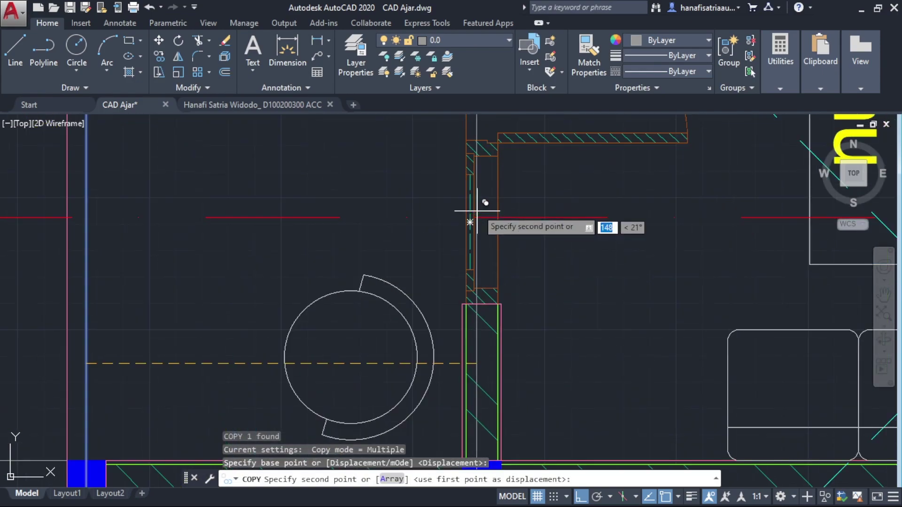
{"action": "scroll", "coordinate": [484, 304], "scroll_direction": "up", "scroll_amount": 6}
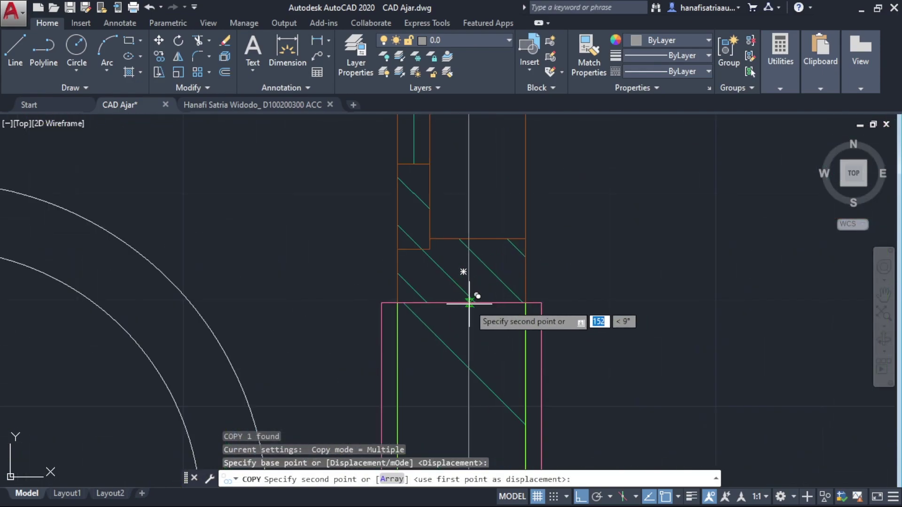
{"action": "left_click", "coordinate": [466, 300]}
- Place another copy of the construction line through the centre of the column between Ruang Tamu and Ruang Keluarga
{"action": "scroll", "coordinate": [573, 284], "scroll_direction": "down", "scroll_amount": 5}
{"action": "middle_click_drag", "start_coordinate": [573, 284], "coordinate": [177, 297]}
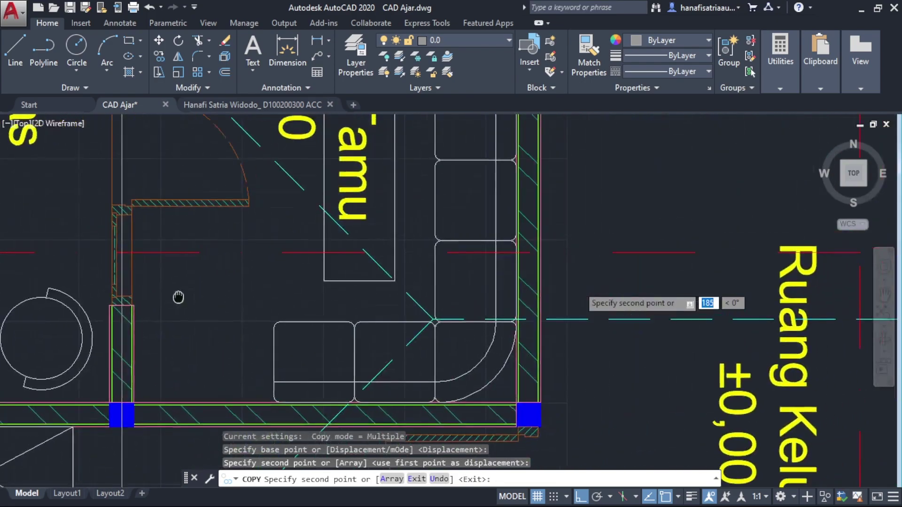
{"action": "scroll", "coordinate": [530, 404], "scroll_direction": "up", "scroll_amount": 5}
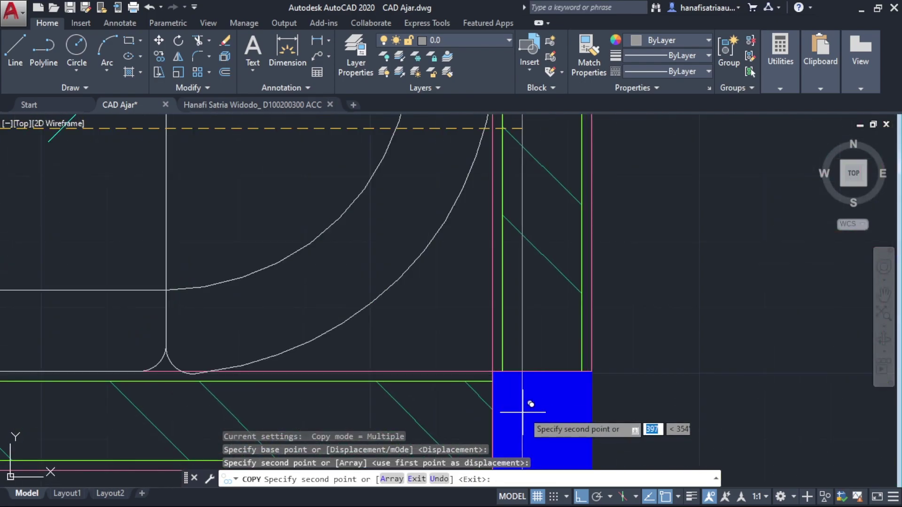
{"action": "left_click", "coordinate": [542, 371]}
- Place a further copy of the construction line on the centreline of the rear wall behind Dapur, and finish copying
{"action": "scroll", "coordinate": [588, 320], "scroll_direction": "down", "scroll_amount": 7}
{"action": "middle_click_drag", "start_coordinate": [636, 304], "coordinate": [35, 298]}
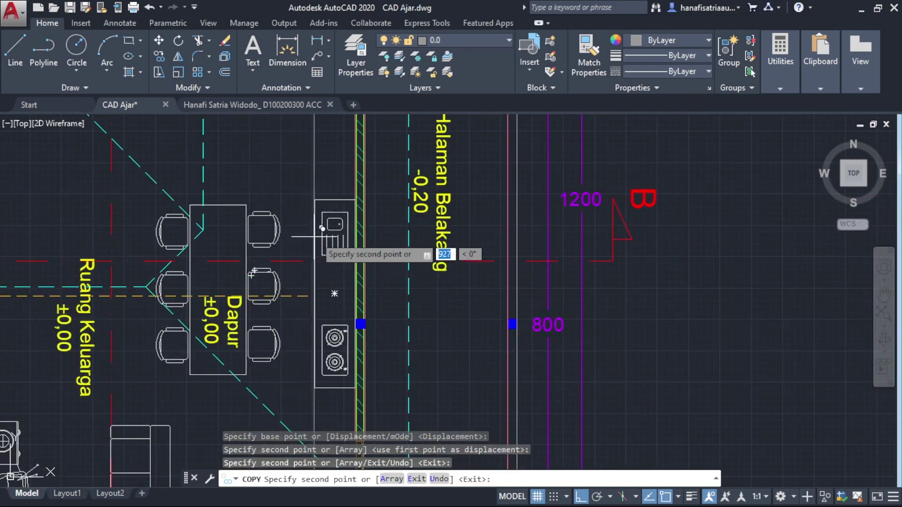
{"action": "scroll", "coordinate": [361, 324], "scroll_direction": "up", "scroll_amount": 8}
{"action": "scroll", "coordinate": [380, 324], "scroll_direction": "down", "scroll_amount": 8}
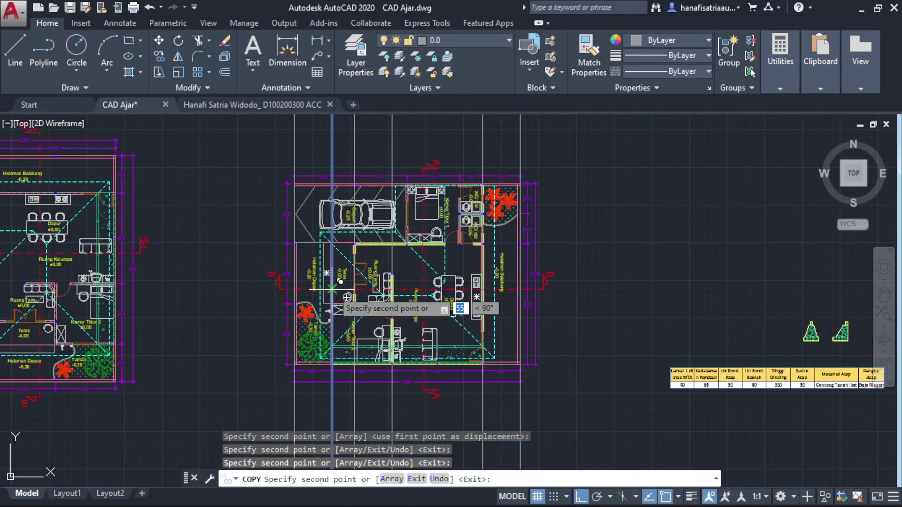
{"action": "key", "text": "Escape"}
{"action": "middle_click_drag", "start_coordinate": [492, 472], "coordinate": [435, 261]}
{"action": "scroll", "coordinate": [290, 321], "scroll_direction": "down", "scroll_amount": 2}
{"action": "middle_click_drag", "start_coordinate": [462, 344], "coordinate": [419, 414]}
{"action": "middle_click_drag", "start_coordinate": [260, 335], "coordinate": [300, 238]}
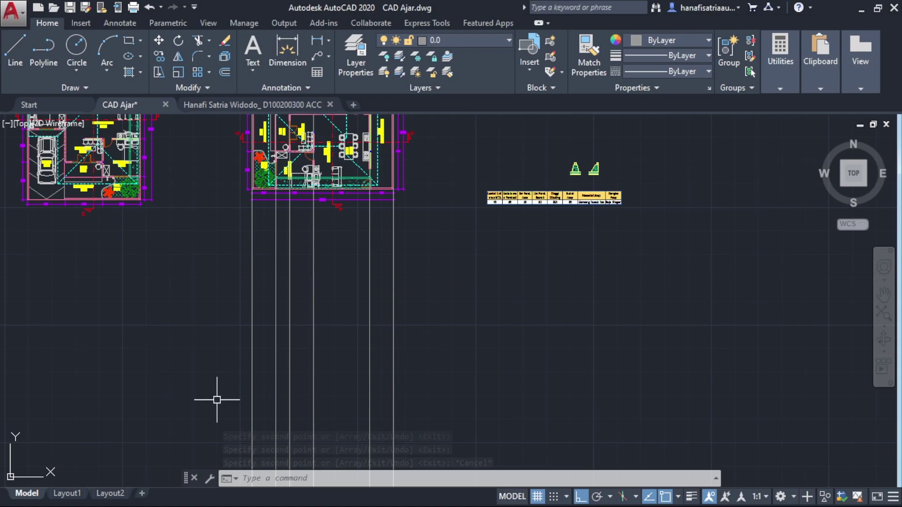
- Examine the construction data table, the two foundation details and the vertical construction lines projected below the rotated floor plan
{"action": "middle_click_drag", "start_coordinate": [422, 281], "coordinate": [296, 377]}
{"action": "scroll", "coordinate": [335, 244], "scroll_direction": "down", "scroll_amount": 2}
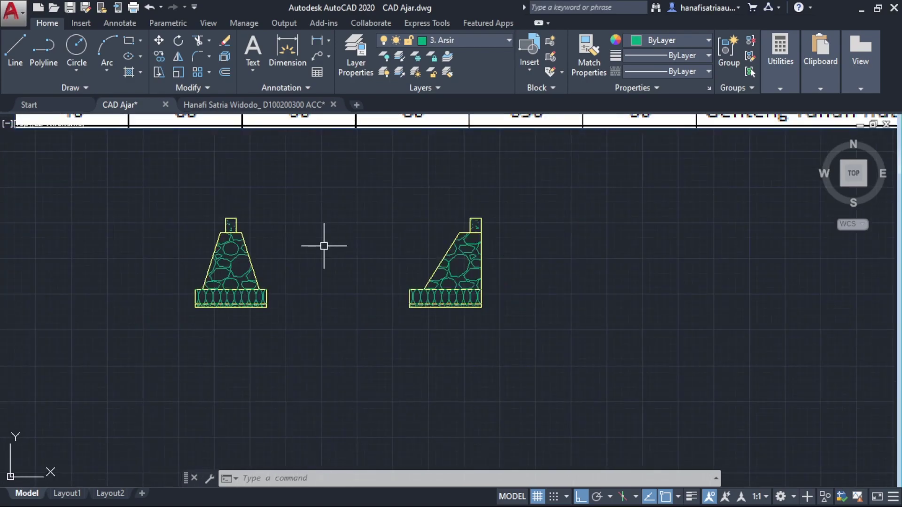
{"action": "scroll", "coordinate": [323, 248], "scroll_direction": "down", "scroll_amount": 3}
{"action": "middle_click_drag", "start_coordinate": [299, 240], "coordinate": [487, 227]}
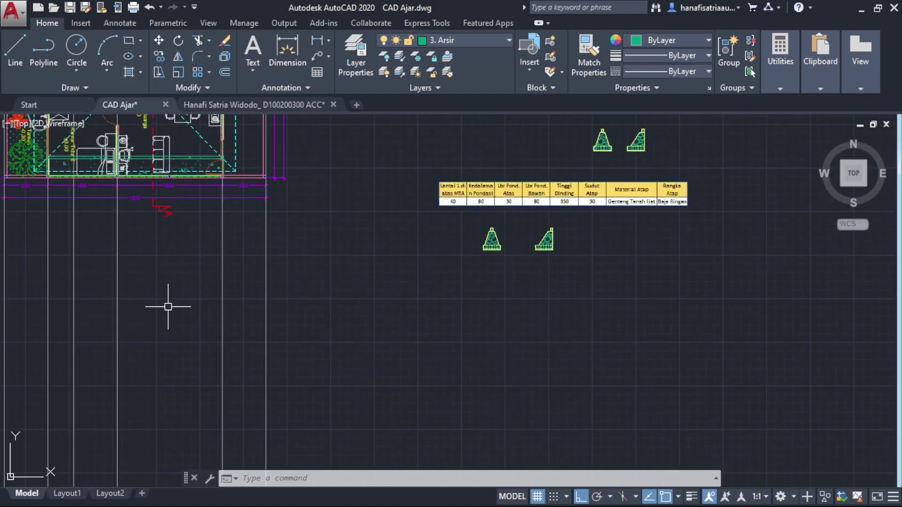
{"action": "middle_click_drag", "start_coordinate": [168, 306], "coordinate": [244, 225]}
{"action": "scroll", "coordinate": [244, 226], "scroll_direction": "down", "scroll_amount": 2}
{"action": "middle_click_drag", "start_coordinate": [256, 286], "coordinate": [304, 298]}
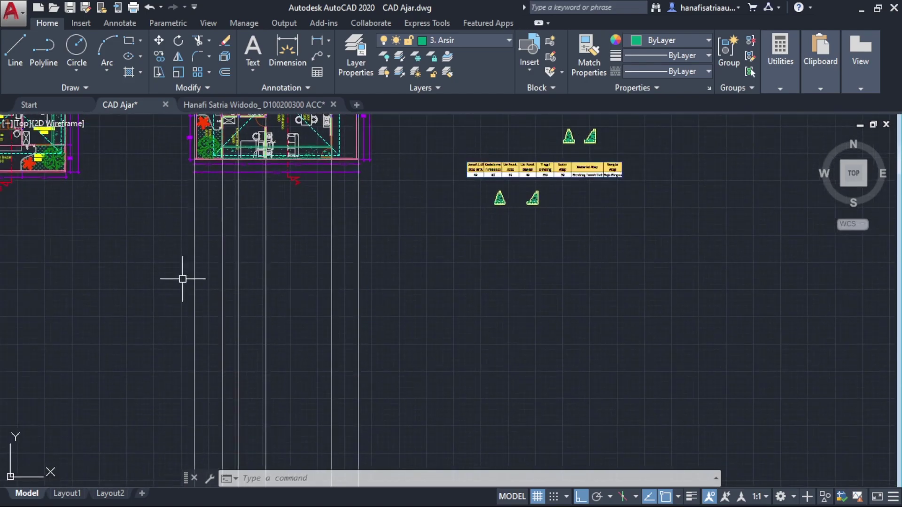
{"action": "scroll", "coordinate": [517, 169], "scroll_direction": "up", "scroll_amount": 6}
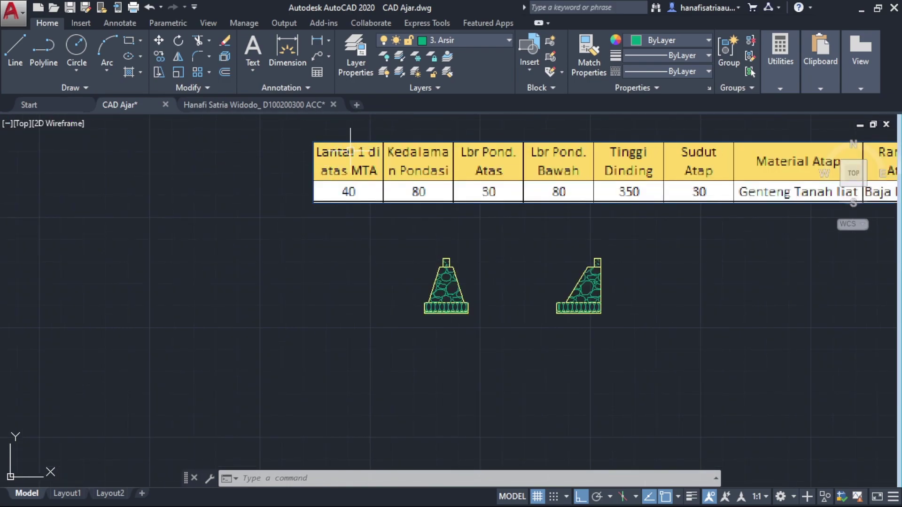
{"action": "scroll", "coordinate": [343, 176], "scroll_direction": "down", "scroll_amount": 4}
{"action": "middle_click_drag", "start_coordinate": [305, 197], "coordinate": [346, 180]}
{"action": "scroll", "coordinate": [145, 219], "scroll_direction": "up", "scroll_amount": 2}
{"action": "middle_click_drag", "start_coordinate": [145, 219], "coordinate": [405, 214]}
{"action": "scroll", "coordinate": [324, 222], "scroll_direction": "down", "scroll_amount": 2}
{"action": "middle_click_drag", "start_coordinate": [324, 222], "coordinate": [313, 227]}
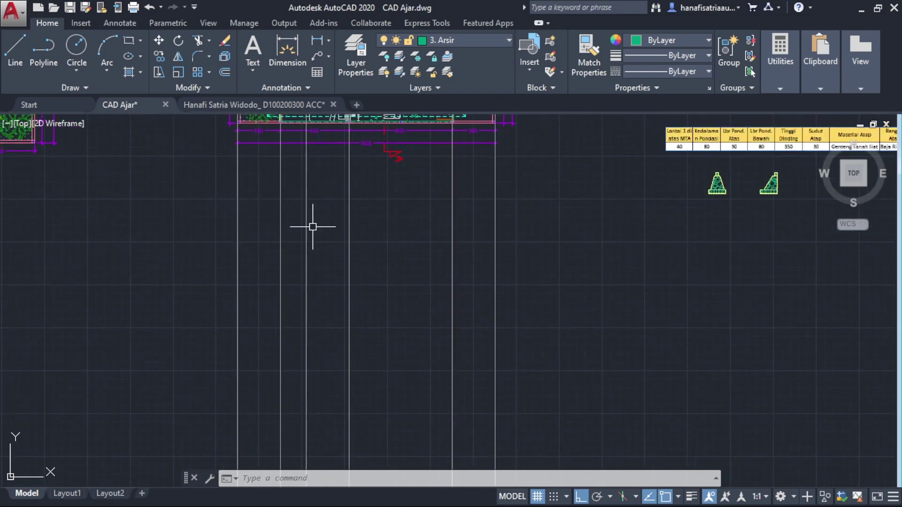
- Draw a horizontal construction line across the vertical projection lines below the rotated floor plan
{"action": "type", "text": "xl"}
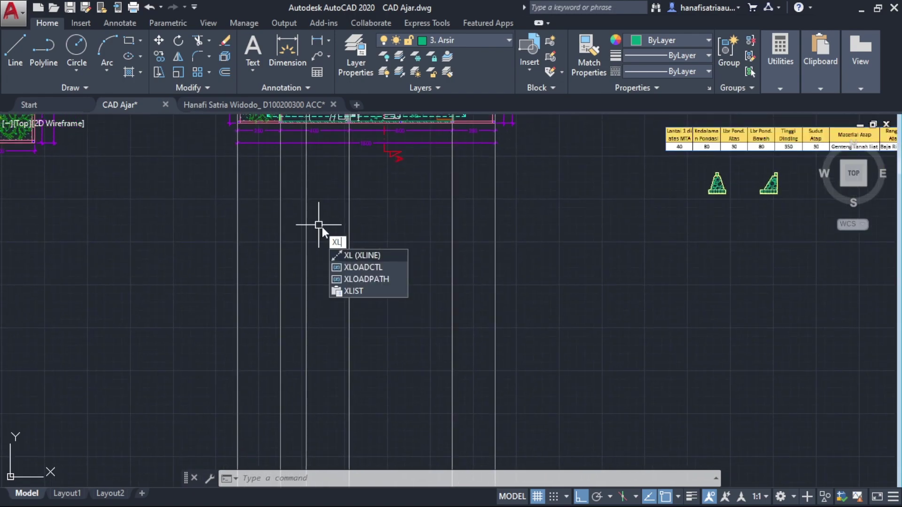
{"action": "key", "text": "Return"}
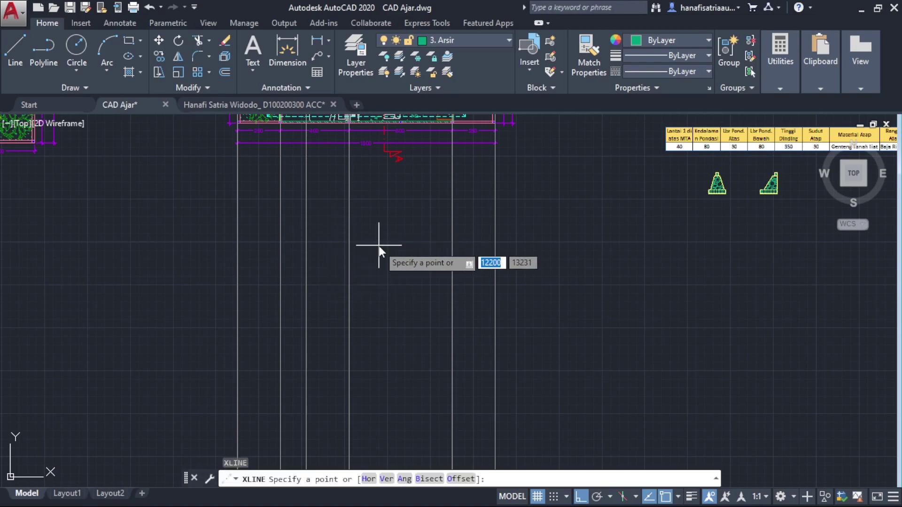
{"action": "type", "text": "h"}
{"action": "key", "text": "Return"}
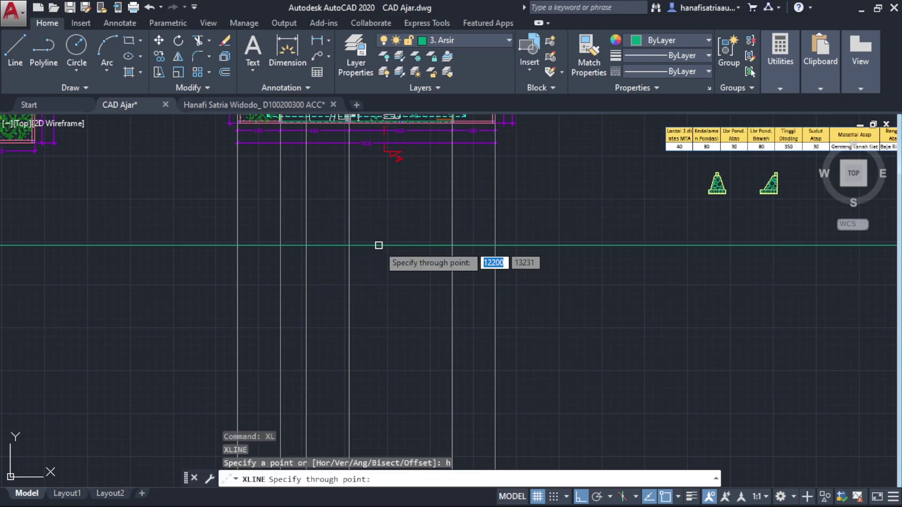
{"action": "left_click", "coordinate": [402, 277]}
{"action": "key", "text": "Escape"}
- Copy the symmetric and one-sided foundation details from below the data table to the vertical projection lines under the plan
{"action": "middle_click_drag", "start_coordinate": [562, 226], "coordinate": [443, 267]}
{"action": "scroll", "coordinate": [594, 221], "scroll_direction": "up", "scroll_amount": 3}
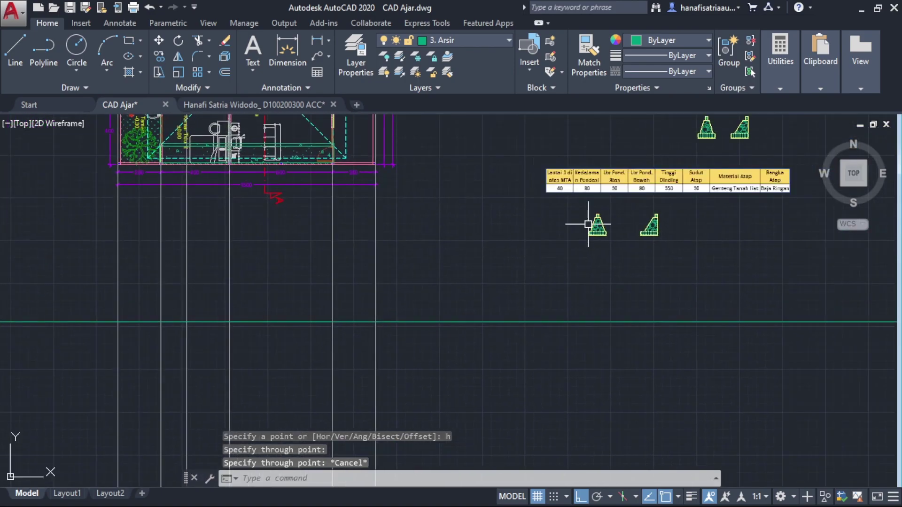
{"action": "left_click", "coordinate": [574, 205]}
{"action": "left_click", "coordinate": [638, 263]}
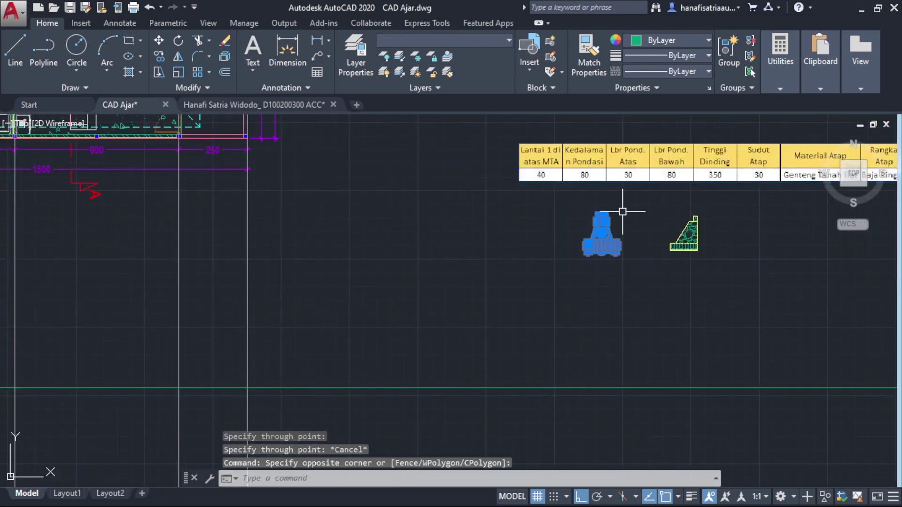
{"action": "left_click", "coordinate": [636, 193]}
{"action": "left_click", "coordinate": [726, 262]}
{"action": "scroll", "coordinate": [682, 230], "scroll_direction": "up", "scroll_amount": 2}
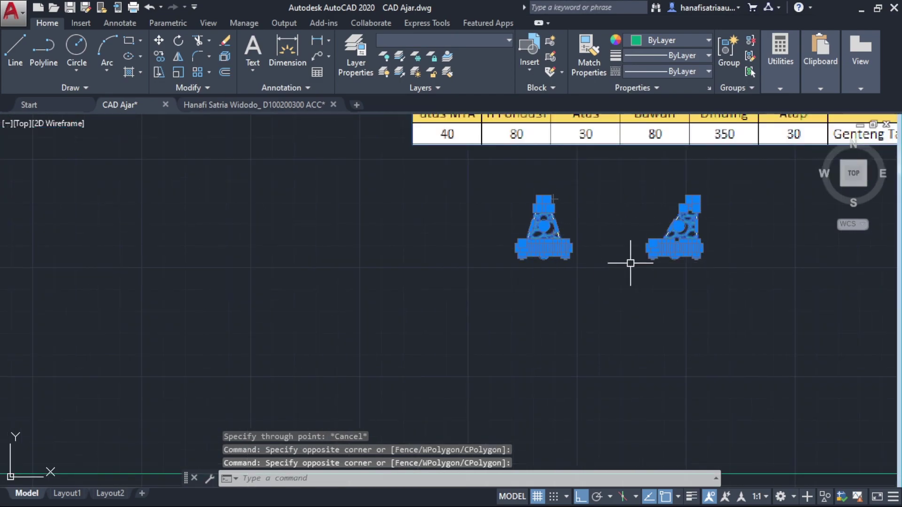
{"action": "type", "text": "c"}
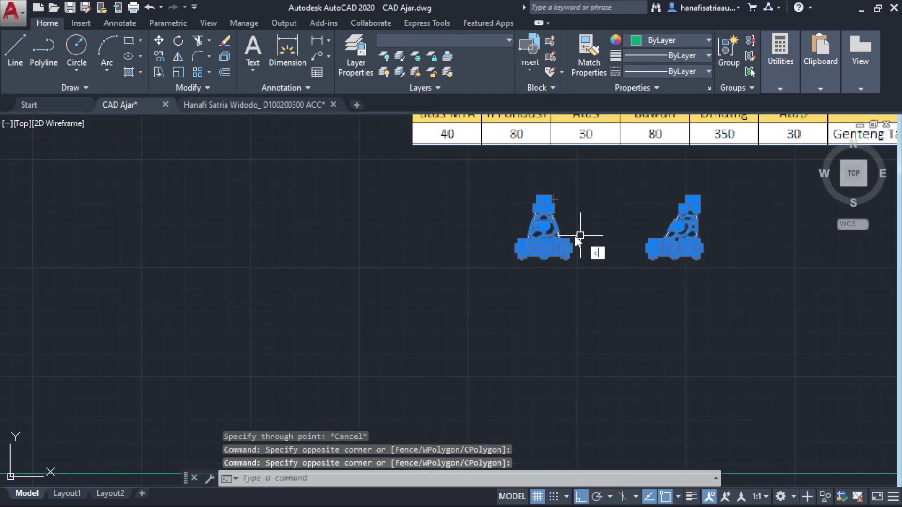
{"action": "type", "text": "o"}
{"action": "key", "text": "Return"}
{"action": "scroll", "coordinate": [564, 244], "scroll_direction": "up", "scroll_amount": 4}
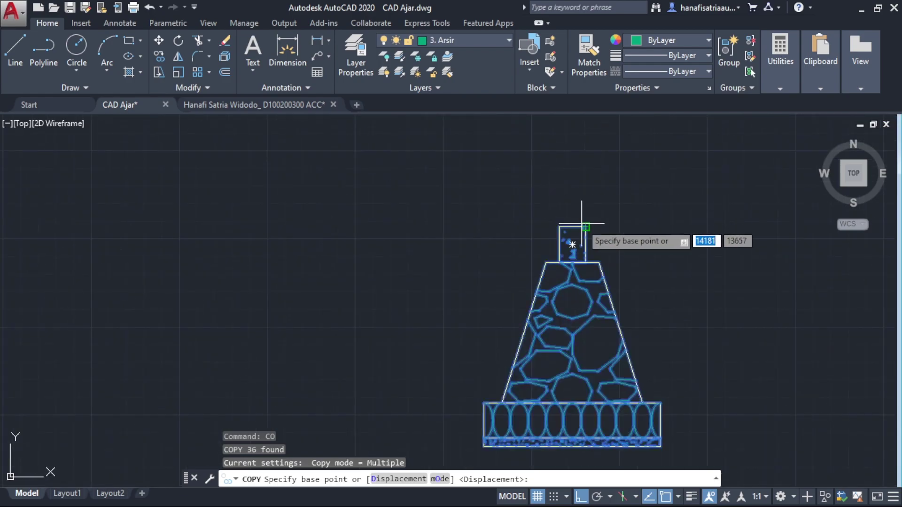
{"action": "left_click", "coordinate": [572, 244]}
{"action": "scroll", "coordinate": [467, 175], "scroll_direction": "down", "scroll_amount": 5}
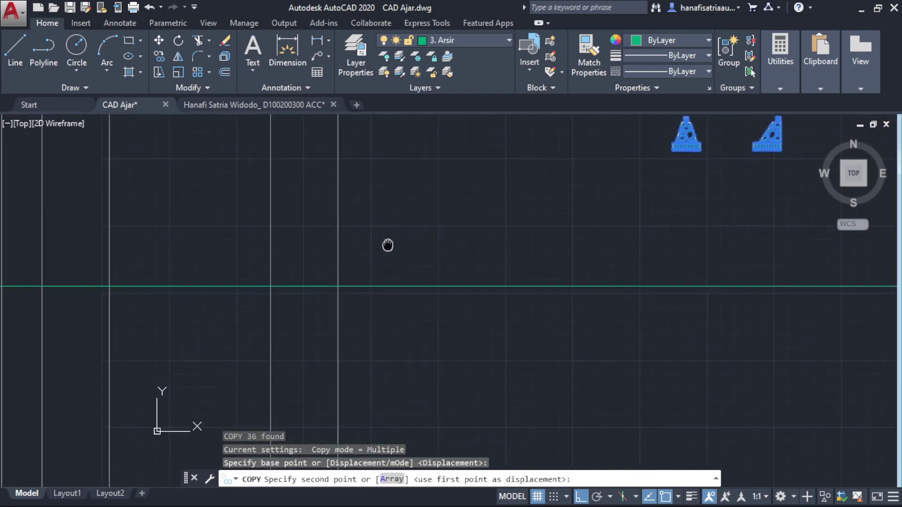
{"action": "scroll", "coordinate": [169, 268], "scroll_direction": "up", "scroll_amount": 2}
{"action": "left_click", "coordinate": [210, 277]}
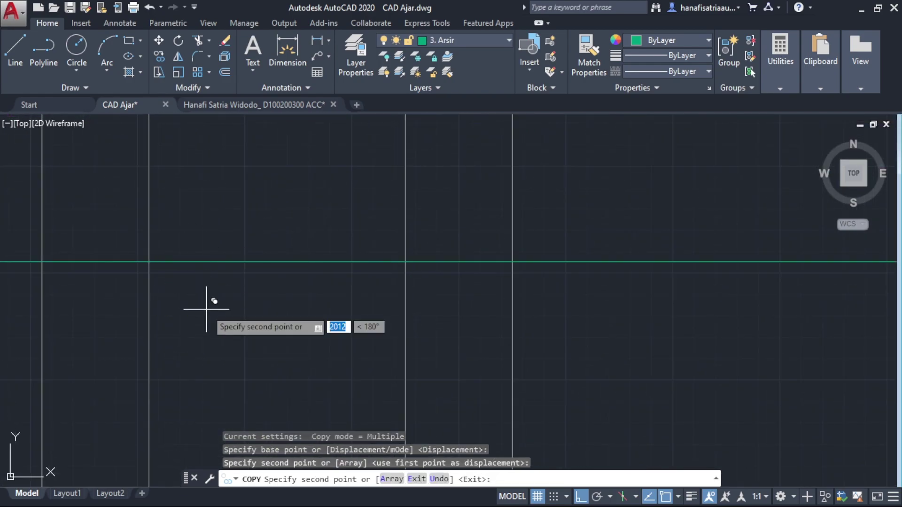
{"action": "scroll", "coordinate": [210, 283], "scroll_direction": "down", "scroll_amount": 3}
{"action": "key", "text": "Escape"}
- Move the two copied foundation details down below the horizontal construction line
{"action": "scroll", "coordinate": [191, 181], "scroll_direction": "up", "scroll_amount": 2}
{"action": "left_click", "coordinate": [190, 182]}
{"action": "left_click", "coordinate": [326, 255]}
{"action": "type", "text": "m"}
{"action": "key", "text": "space"}
{"action": "left_click", "coordinate": [329, 230]}
{"action": "middle_click_drag", "start_coordinate": [326, 320], "coordinate": [324, 186]}
{"action": "key", "text": "Escape"}
- Copy the one-sided foundation by the top corner of its stone base onto the intersection of the horizontal line and rear boundary line
{"action": "scroll", "coordinate": [298, 259], "scroll_direction": "up", "scroll_amount": 2}
{"action": "left_click", "coordinate": [219, 205]}
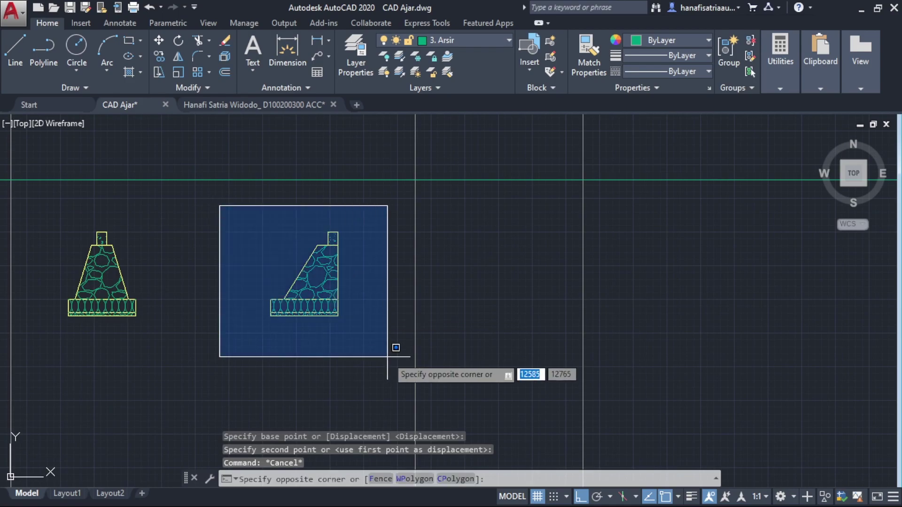
{"action": "left_click", "coordinate": [408, 378]}
{"action": "scroll", "coordinate": [325, 248], "scroll_direction": "up", "scroll_amount": 2}
{"action": "type", "text": "c"}
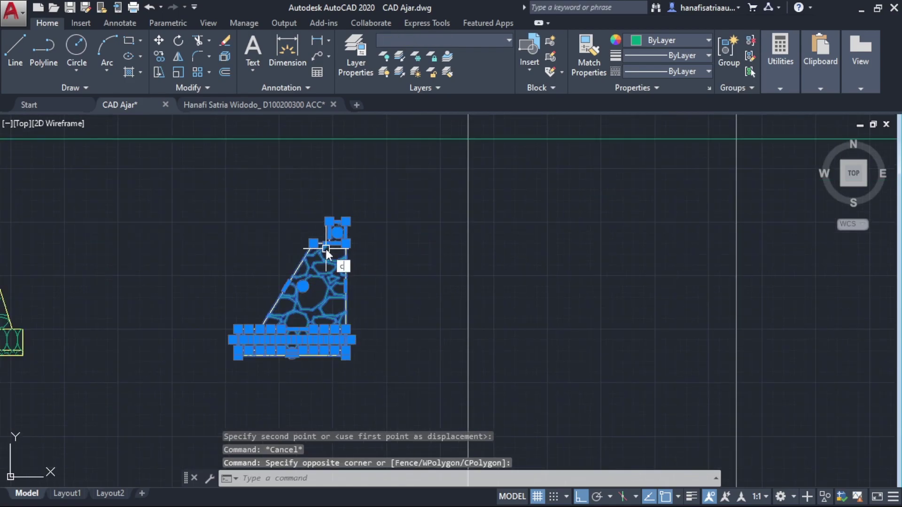
{"action": "type", "text": "o"}
{"action": "key", "text": "space"}
{"action": "scroll", "coordinate": [335, 225], "scroll_direction": "up", "scroll_amount": 2}
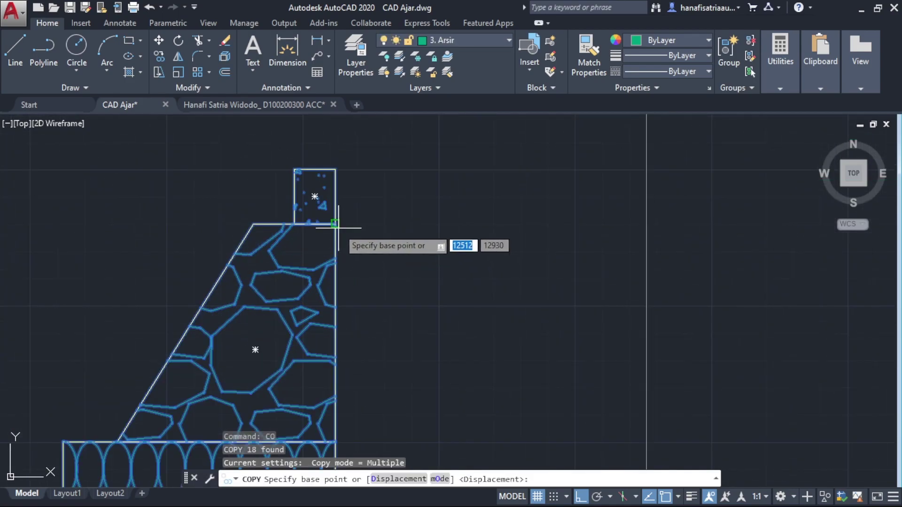
{"action": "scroll", "coordinate": [249, 209], "scroll_direction": "up", "scroll_amount": 4}
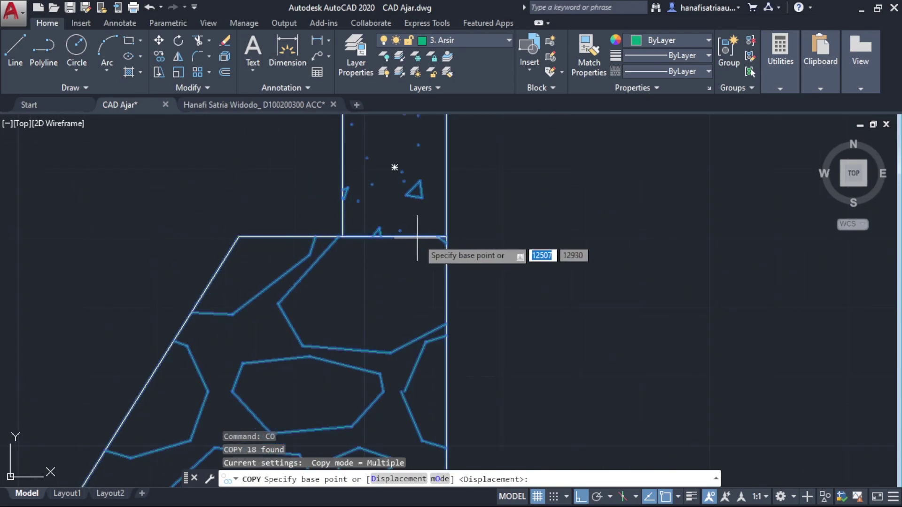
{"action": "scroll", "coordinate": [442, 238], "scroll_direction": "up", "scroll_amount": 2}
{"action": "left_click", "coordinate": [439, 235]}
{"action": "scroll", "coordinate": [525, 206], "scroll_direction": "down", "scroll_amount": 5}
{"action": "middle_click_drag", "start_coordinate": [631, 171], "coordinate": [189, 378]}
{"action": "scroll", "coordinate": [189, 378], "scroll_direction": "down", "scroll_amount": 2}
{"action": "scroll", "coordinate": [441, 337], "scroll_direction": "up", "scroll_amount": 2}
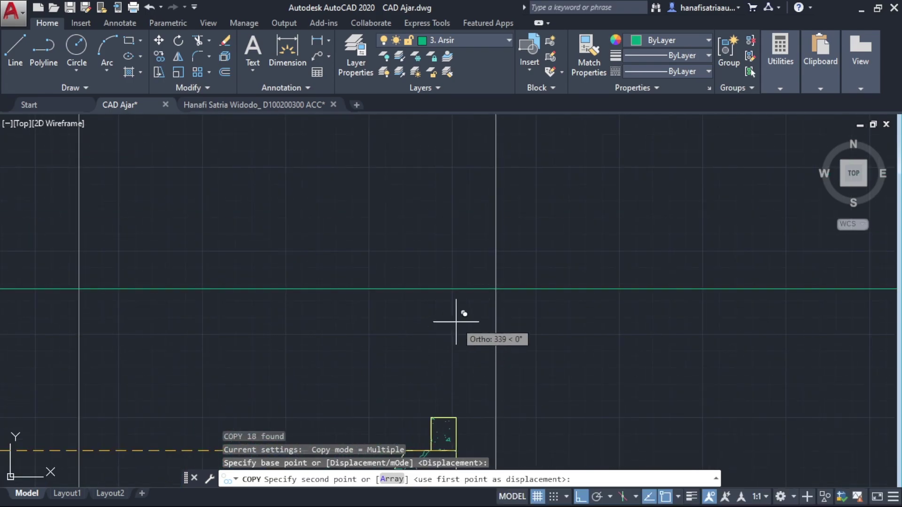
{"action": "left_click", "coordinate": [499, 283]}
{"action": "scroll", "coordinate": [429, 298], "scroll_direction": "down", "scroll_amount": 3}
{"action": "key", "text": "Escape"}
{"action": "scroll", "coordinate": [337, 310], "scroll_direction": "down", "scroll_amount": 3}
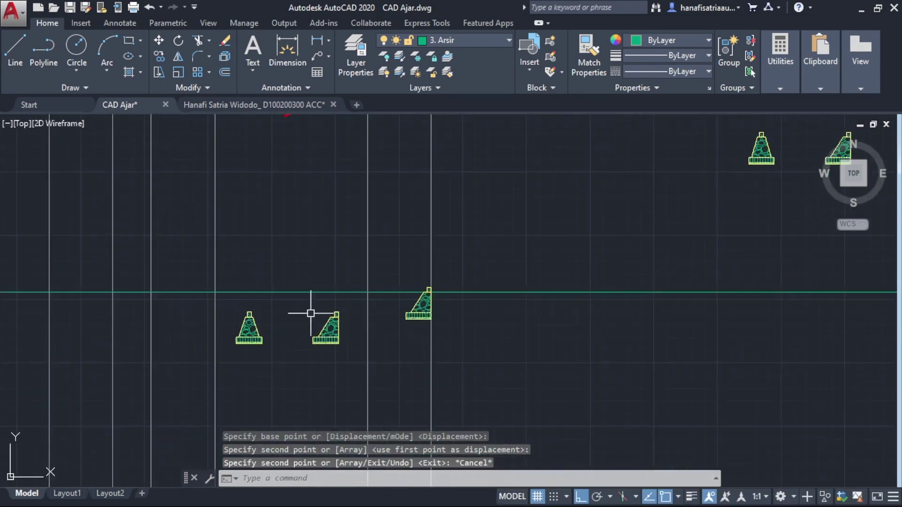
- Mirror the rear boundary foundation across a vertical axis between the two spare foundation details, keeping the original
{"action": "scroll", "coordinate": [414, 287], "scroll_direction": "up", "scroll_amount": 2}
{"action": "left_click", "coordinate": [394, 258]}
{"action": "left_click", "coordinate": [509, 355]}
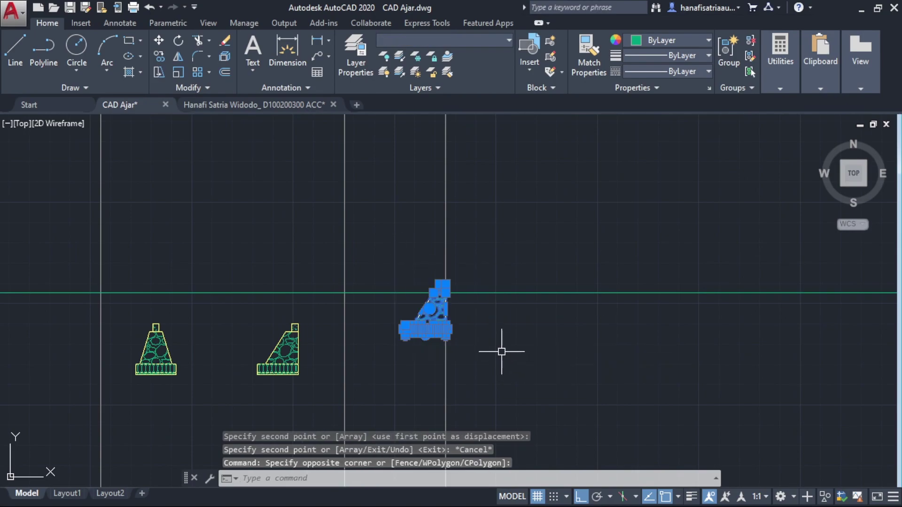
{"action": "type", "text": "mi"}
{"action": "key", "text": "Return"}
{"action": "left_click", "coordinate": [227, 272]}
{"action": "left_click", "coordinate": [211, 395]}
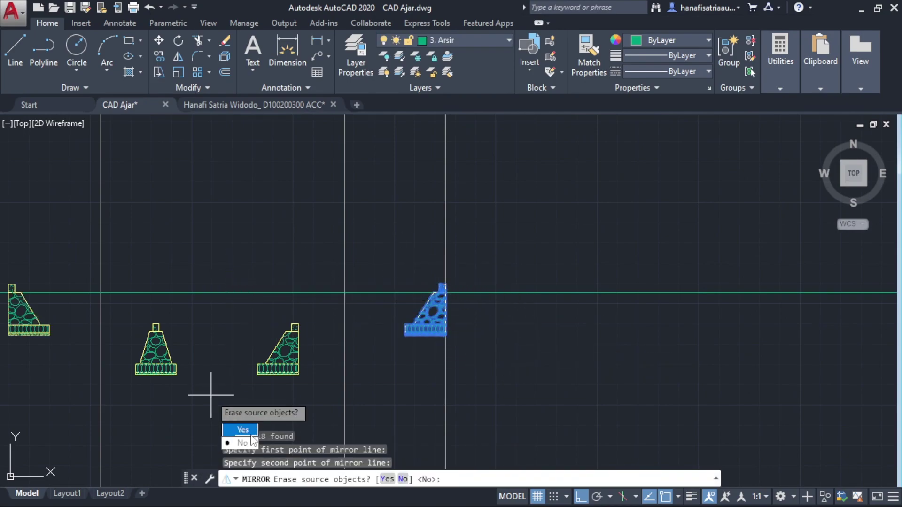
{"action": "left_click", "coordinate": [254, 441]}
{"action": "middle_click_drag", "start_coordinate": [86, 313], "coordinate": [351, 267]}
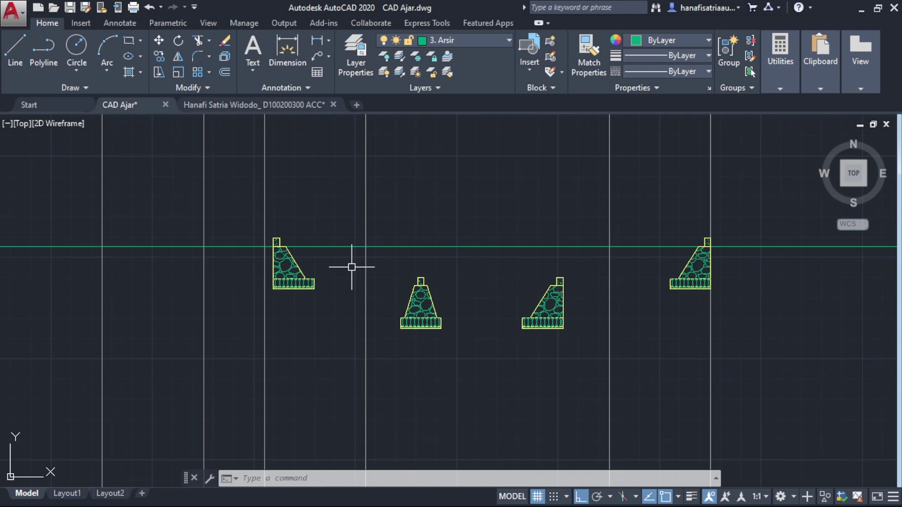
- Move the mirrored foundation by the top corner of its stone base onto the intersection of the horizontal line and front boundary line
{"action": "scroll", "coordinate": [182, 247], "scroll_direction": "down", "scroll_amount": 2}
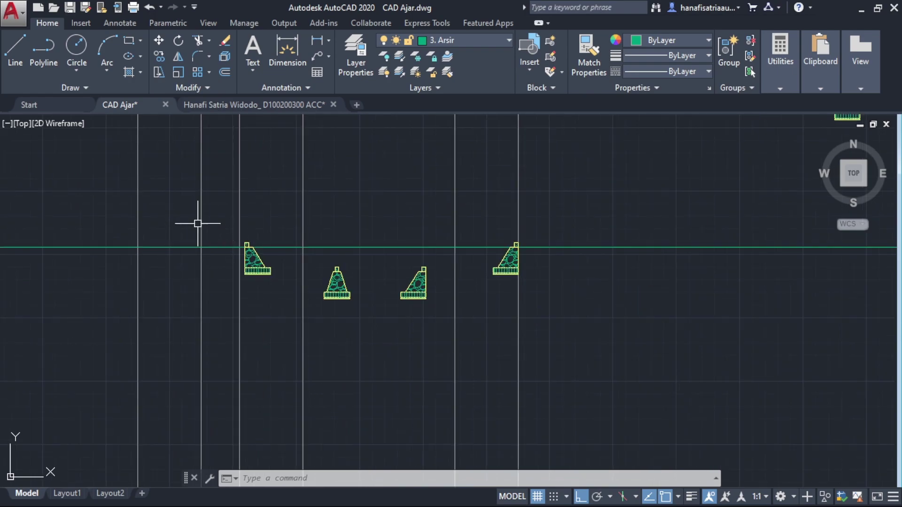
{"action": "left_click", "coordinate": [213, 222]}
{"action": "left_click", "coordinate": [298, 292]}
{"action": "scroll", "coordinate": [197, 240], "scroll_direction": "up", "scroll_amount": 2}
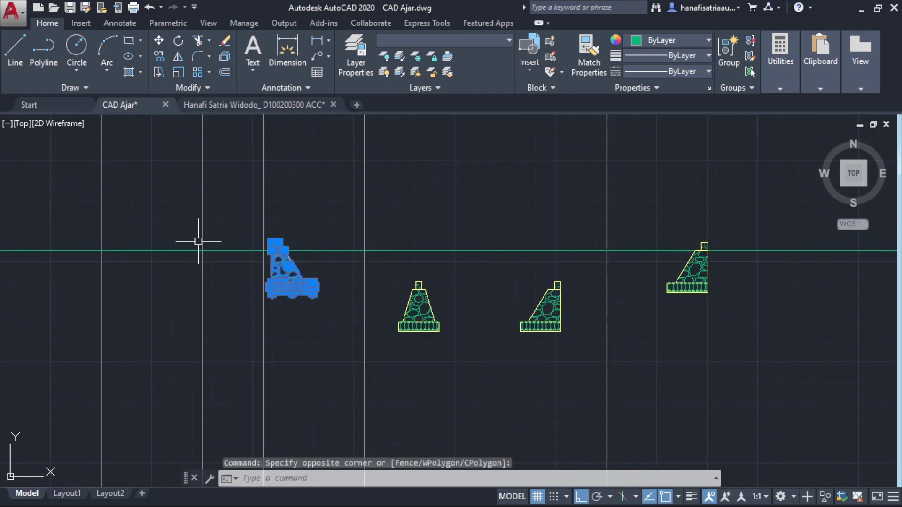
{"action": "middle_click_drag", "start_coordinate": [197, 241], "coordinate": [230, 249]}
{"action": "type", "text": "m"}
{"action": "key", "text": "Return"}
{"action": "scroll", "coordinate": [268, 255], "scroll_direction": "up", "scroll_amount": 5}
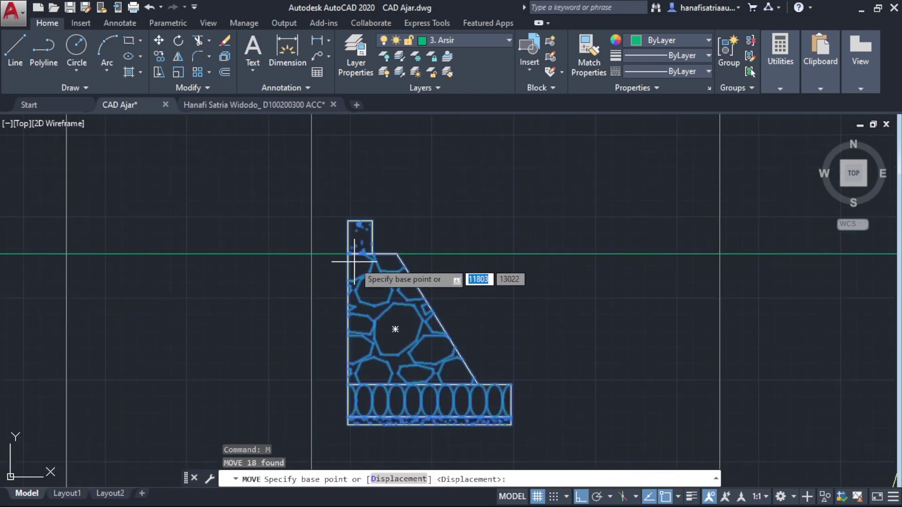
{"action": "scroll", "coordinate": [354, 255], "scroll_direction": "up", "scroll_amount": 4}
{"action": "left_click", "coordinate": [316, 248]}
{"action": "scroll", "coordinate": [132, 261], "scroll_direction": "down", "scroll_amount": 3}
{"action": "mouse_move", "coordinate": [122, 265]}
{"action": "middle_mouse_down"}
{"action": "mouse_move", "coordinate": [202, 255]}
{"action": "mouse_move", "coordinate": [479, 260]}
{"action": "middle_mouse_up"}
{"action": "scroll", "coordinate": [479, 261], "scroll_direction": "down", "scroll_amount": 4}
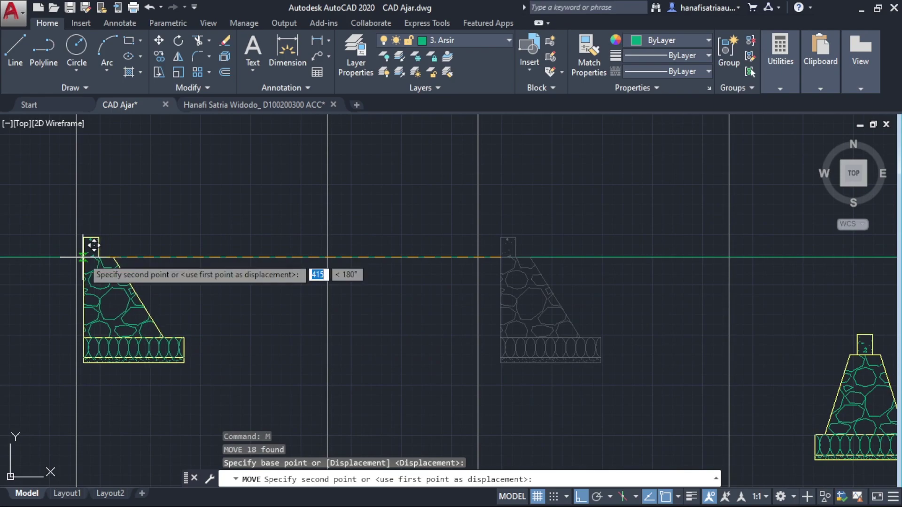
{"action": "left_click", "coordinate": [91, 245]}
- Examine on the floor plan which walls along section line B-B the inner construction lines pass through
{"action": "scroll", "coordinate": [190, 247], "scroll_direction": "down", "scroll_amount": 6}
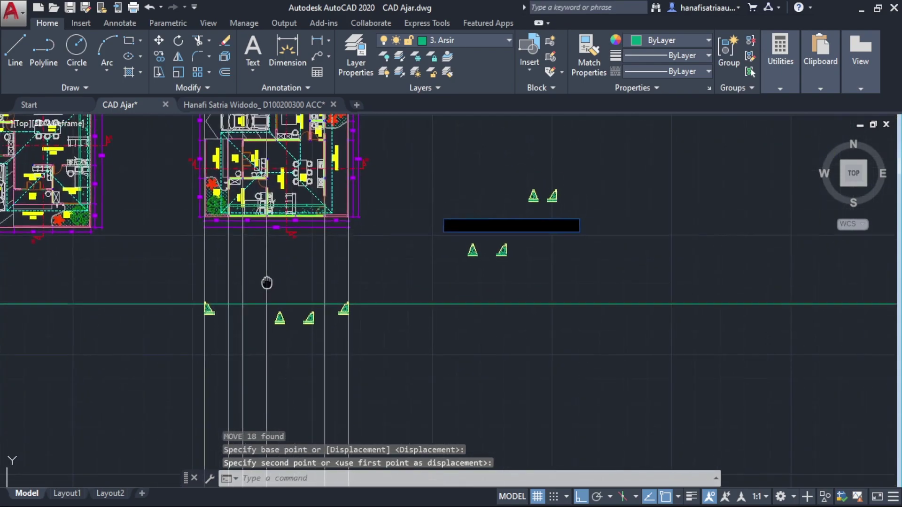
{"action": "scroll", "coordinate": [261, 303], "scroll_direction": "up", "scroll_amount": 4}
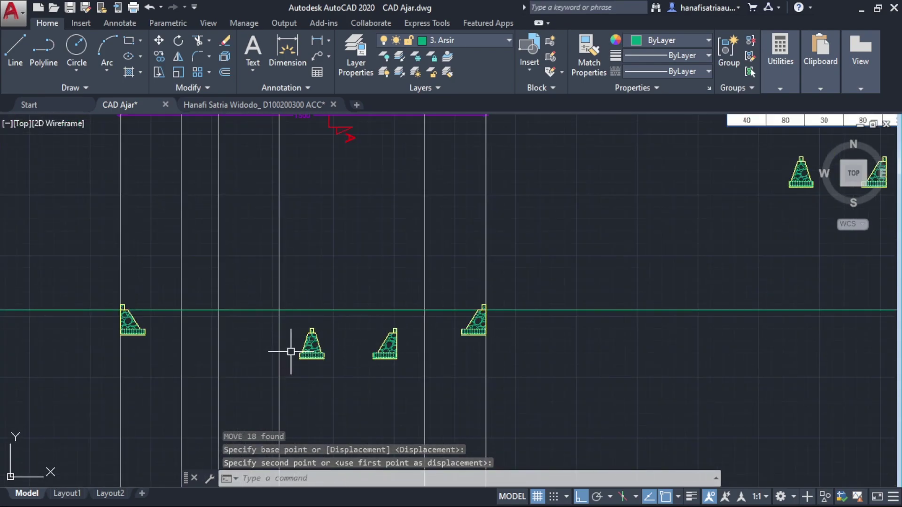
{"action": "middle_click_drag", "start_coordinate": [279, 303], "coordinate": [322, 414]}
{"action": "scroll", "coordinate": [307, 361], "scroll_direction": "up", "scroll_amount": 4}
{"action": "scroll", "coordinate": [307, 302], "scroll_direction": "down", "scroll_amount": 2}
{"action": "scroll", "coordinate": [323, 407], "scroll_direction": "down", "scroll_amount": 2}
{"action": "middle_click_drag", "start_coordinate": [243, 220], "coordinate": [252, 350]}
{"action": "scroll", "coordinate": [252, 350], "scroll_direction": "down", "scroll_amount": 2}
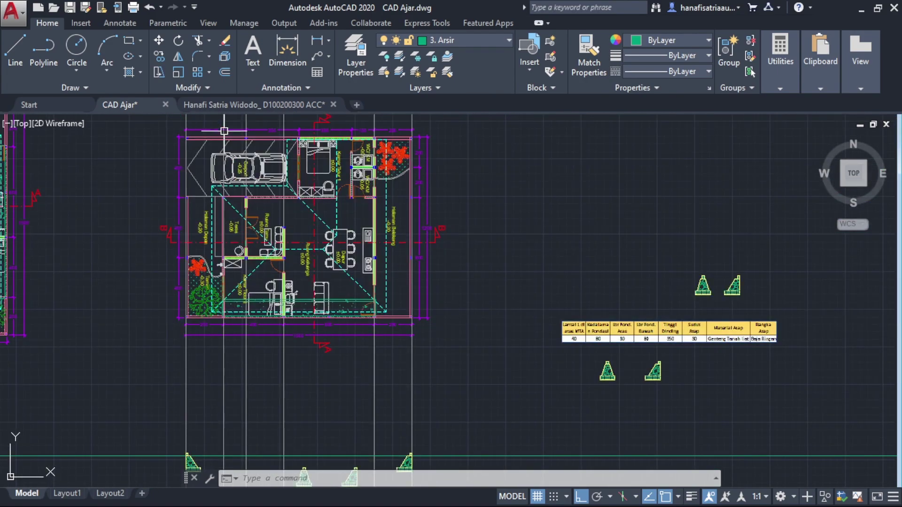
{"action": "scroll", "coordinate": [227, 182], "scroll_direction": "up", "scroll_amount": 4}
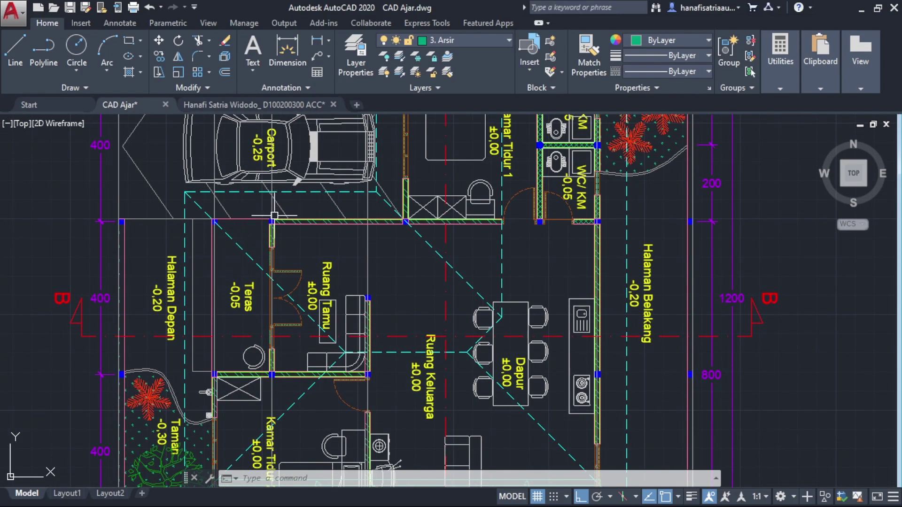
{"action": "scroll", "coordinate": [359, 321], "scroll_direction": "down", "scroll_amount": 2}
{"action": "middle_click_drag", "start_coordinate": [420, 470], "coordinate": [404, 254]}
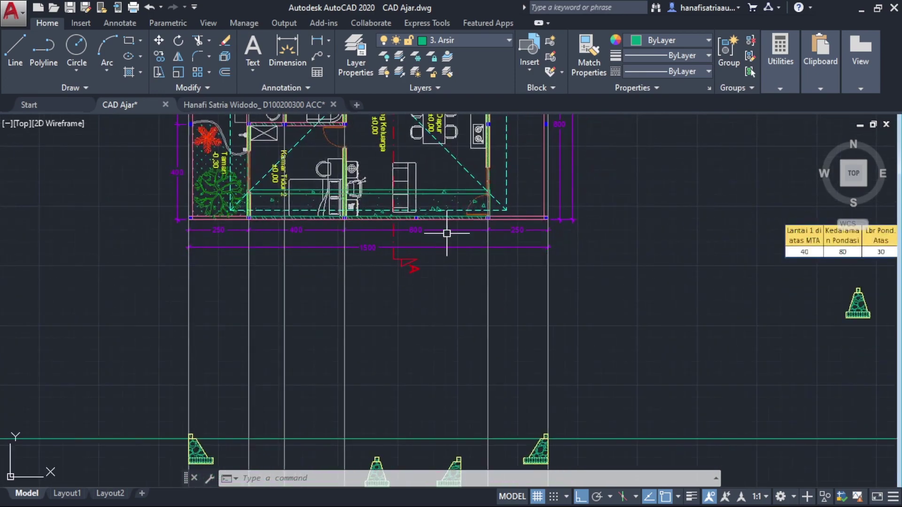
- Copy the two-sided foundation by the midpoint of its stone base's top edge onto the horizontal line at the two inner wall lines nearest the front boundary
{"action": "middle_click_drag", "start_coordinate": [446, 416], "coordinate": [441, 304]}
{"action": "scroll", "coordinate": [338, 362], "scroll_direction": "up", "scroll_amount": 2}
{"action": "left_click", "coordinate": [378, 312]}
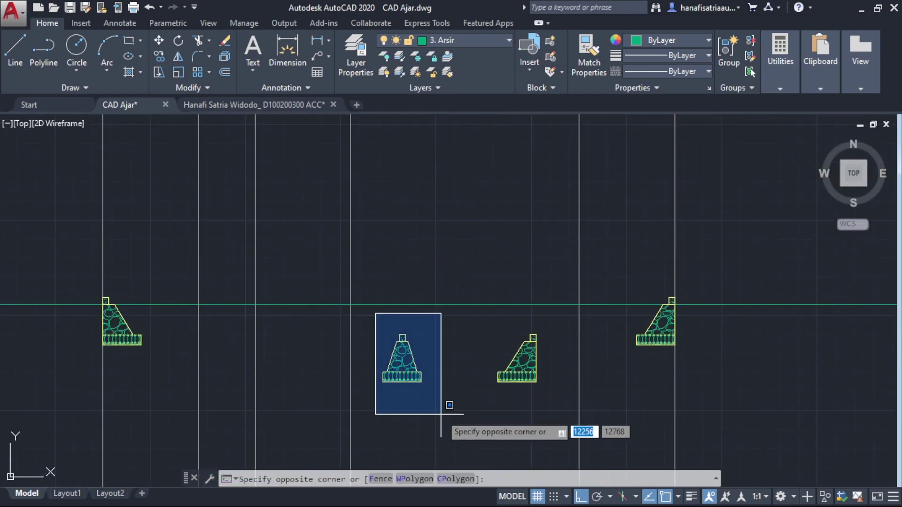
{"action": "left_click", "coordinate": [444, 427]}
{"action": "type", "text": "co"}
{"action": "key", "text": "Return"}
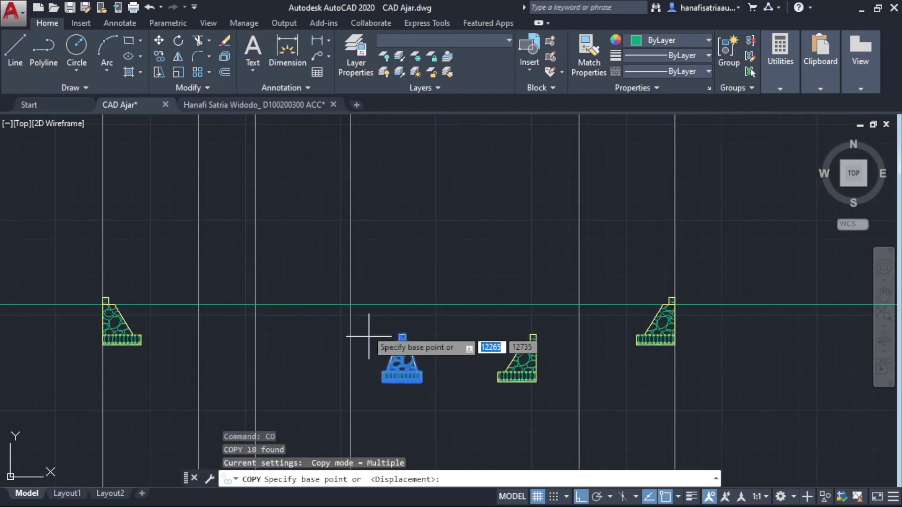
{"action": "scroll", "coordinate": [413, 360], "scroll_direction": "up", "scroll_amount": 5}
{"action": "scroll", "coordinate": [433, 364], "scroll_direction": "up", "scroll_amount": 2}
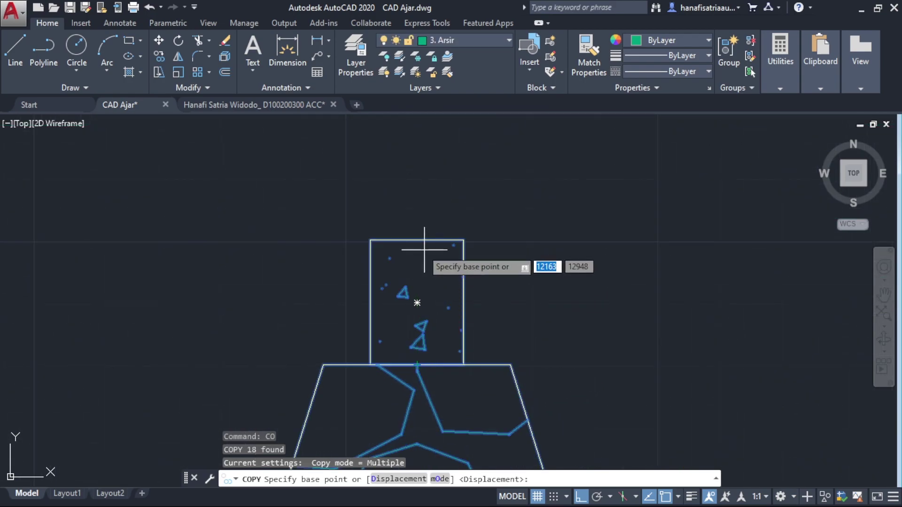
{"action": "left_click", "coordinate": [335, 364]}
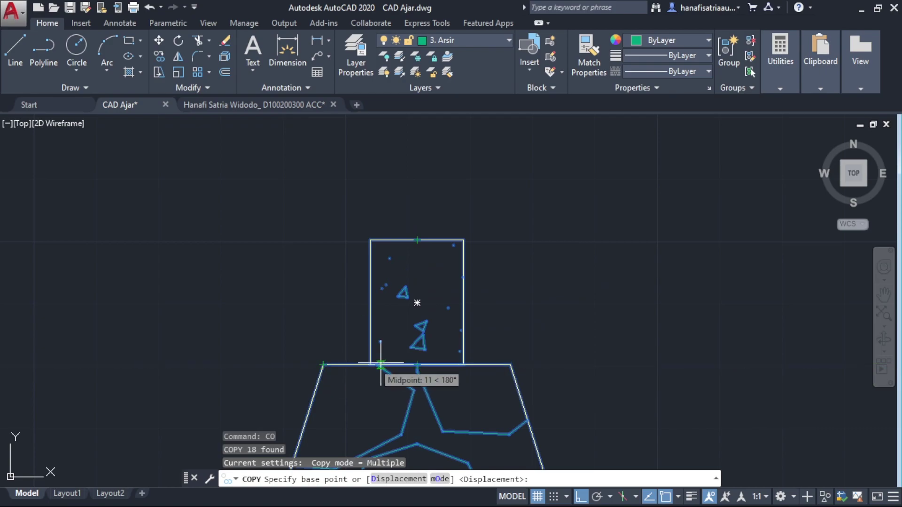
{"action": "scroll", "coordinate": [425, 365], "scroll_direction": "up", "scroll_amount": 5}
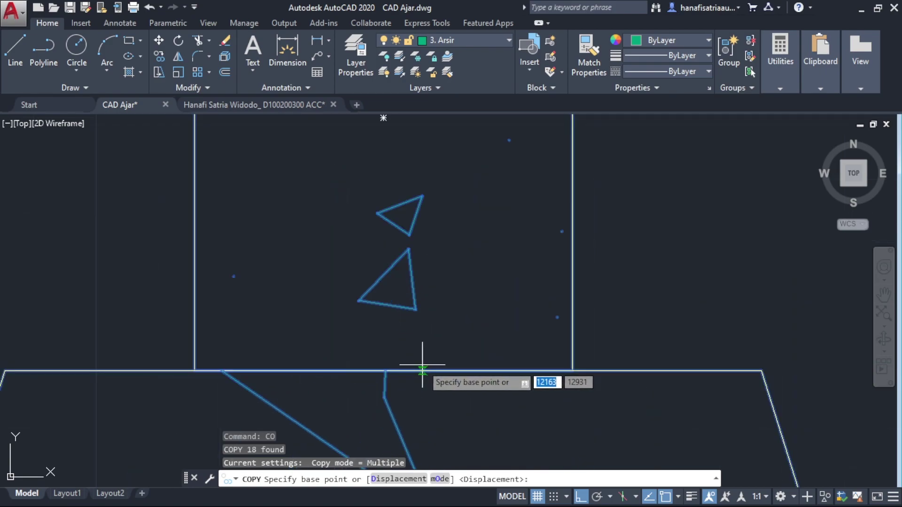
{"action": "left_click", "coordinate": [383, 371]}
{"action": "scroll", "coordinate": [383, 372], "scroll_direction": "down", "scroll_amount": 5}
{"action": "middle_click_drag", "start_coordinate": [171, 292], "coordinate": [477, 345]}
{"action": "scroll", "coordinate": [347, 317], "scroll_direction": "up", "scroll_amount": 5}
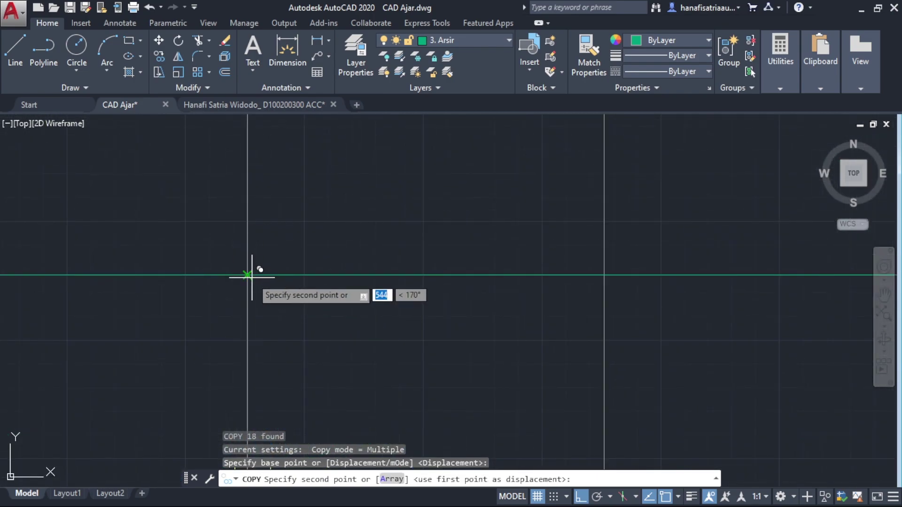
{"action": "left_click", "coordinate": [248, 275]}
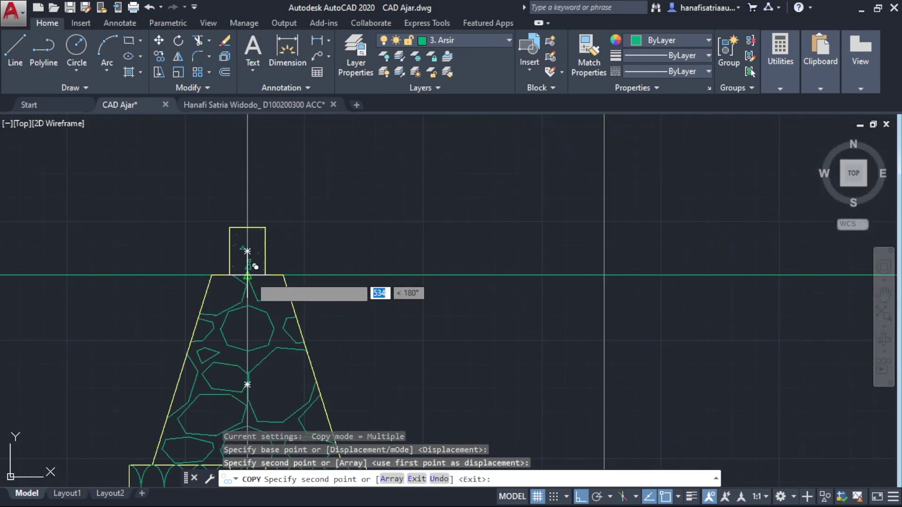
{"action": "key", "text": "F8"}
{"action": "left_click", "coordinate": [604, 275]}
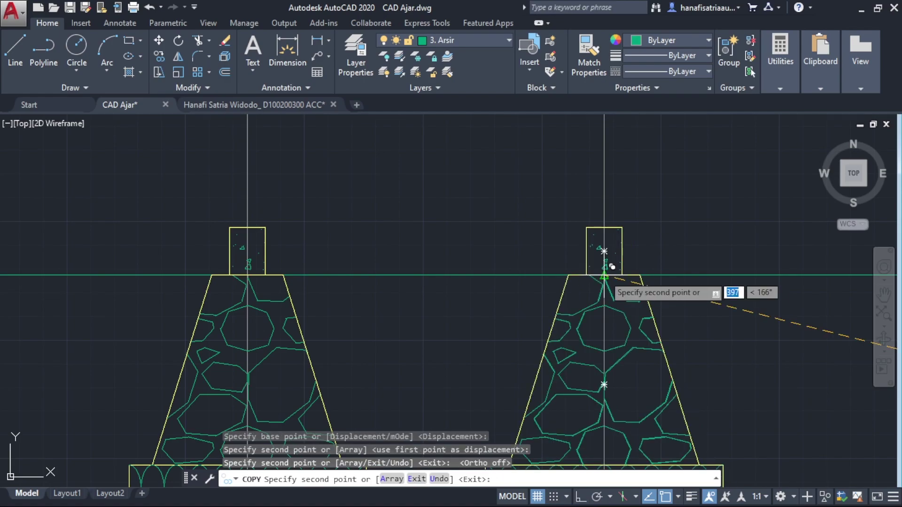
- Place two more copies of the two-sided foundation where the horizontal line meets the remaining two inner wall lines
{"action": "scroll", "coordinate": [595, 277], "scroll_direction": "down", "scroll_amount": 4}
{"action": "middle_click_drag", "start_coordinate": [579, 279], "coordinate": [95, 313]}
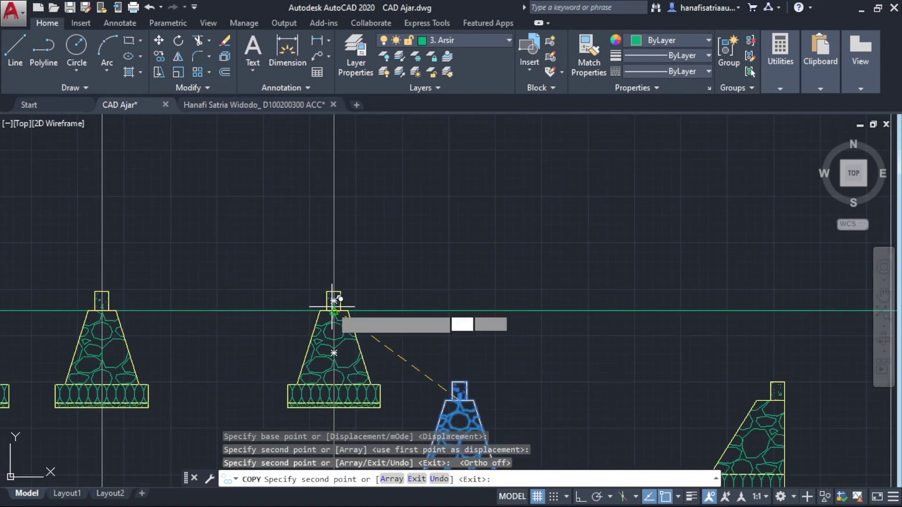
{"action": "left_click", "coordinate": [345, 310]}
{"action": "scroll", "coordinate": [339, 303], "scroll_direction": "down", "scroll_amount": 3}
{"action": "middle_click_drag", "start_coordinate": [422, 298], "coordinate": [241, 297]}
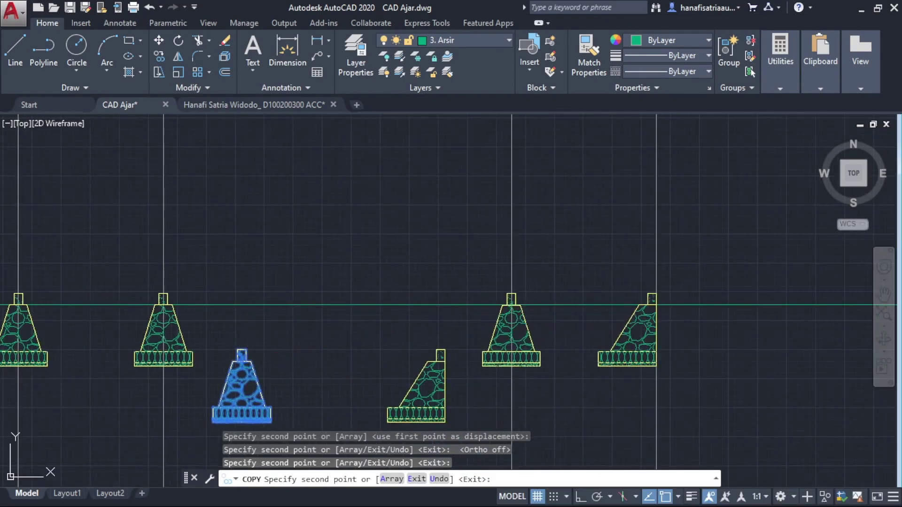
{"action": "left_click", "coordinate": [512, 304]}
{"action": "key", "text": "Escape"}
- Erase the two spare foundation details below the horizontal reference line
{"action": "scroll", "coordinate": [339, 318], "scroll_direction": "down", "scroll_amount": 2}
{"action": "middle_click_drag", "start_coordinate": [339, 318], "coordinate": [406, 284]}
{"action": "scroll", "coordinate": [355, 311], "scroll_direction": "up", "scroll_amount": 2}
{"action": "left_click", "coordinate": [293, 278]}
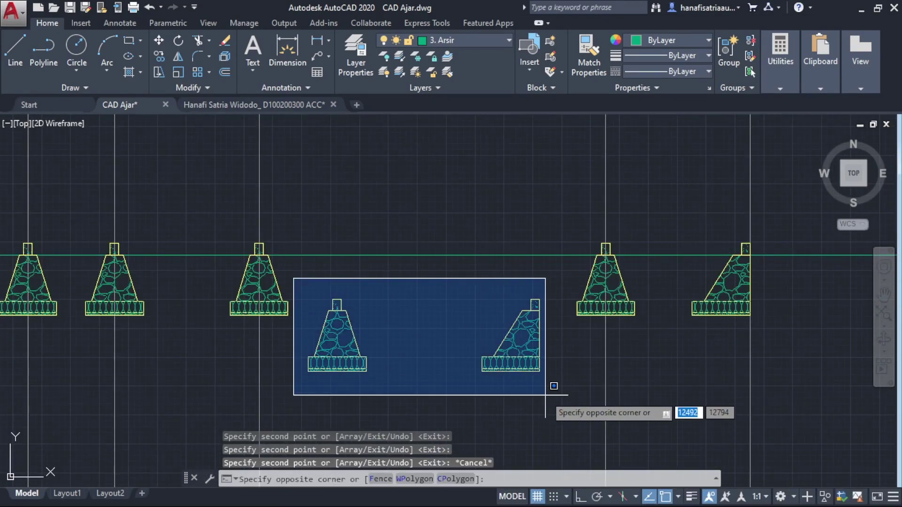
{"action": "left_click", "coordinate": [560, 388]}
{"action": "type", "text": "e"}
{"action": "key", "text": "Return"}
{"action": "middle_click_drag", "start_coordinate": [376, 329], "coordinate": [477, 409]}
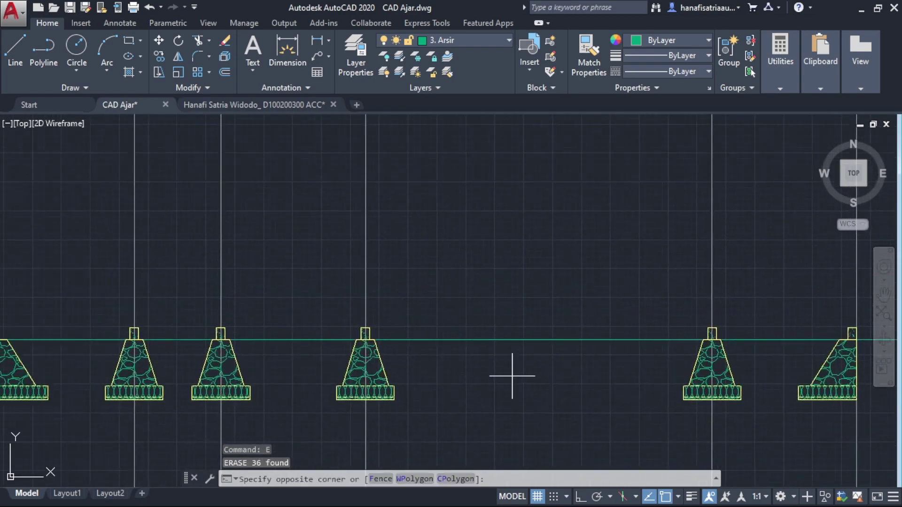
- Examine the specification table for the ground floor's height above MTA and the foundation tops along the horizontal line
{"action": "left_click", "coordinate": [488, 339]}
{"action": "middle_click_drag", "start_coordinate": [197, 344], "coordinate": [286, 316]}
{"action": "scroll", "coordinate": [484, 306], "scroll_direction": "down", "scroll_amount": 2}
{"action": "middle_click_drag", "start_coordinate": [502, 312], "coordinate": [423, 333]}
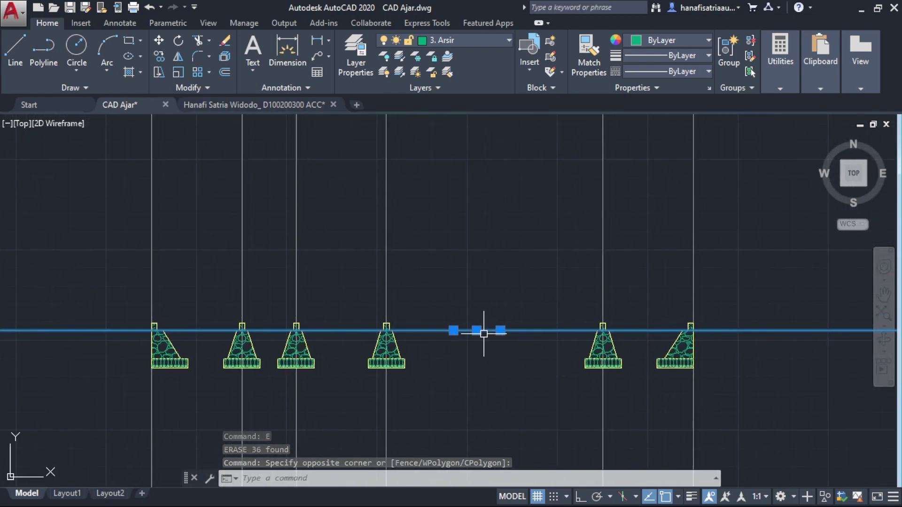
{"action": "scroll", "coordinate": [514, 332], "scroll_direction": "down", "scroll_amount": 2}
{"action": "key", "text": "Escape"}
{"action": "middle_click_drag", "start_coordinate": [500, 298], "coordinate": [60, 373]}
{"action": "scroll", "coordinate": [516, 214], "scroll_direction": "up", "scroll_amount": 2}
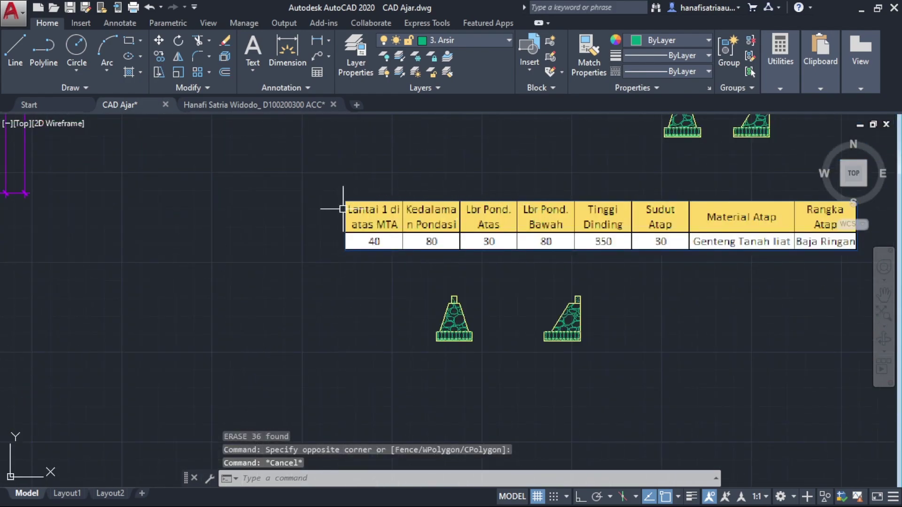
{"action": "scroll", "coordinate": [348, 211], "scroll_direction": "up", "scroll_amount": 2}
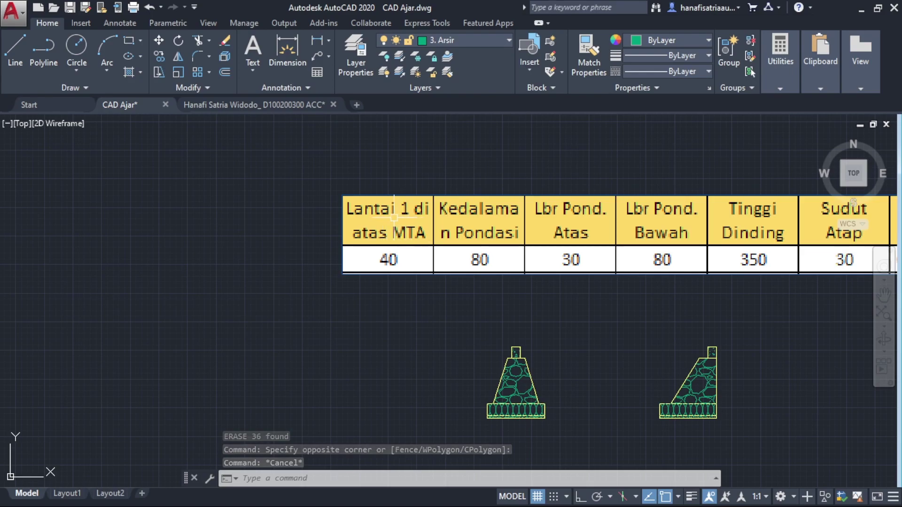
{"action": "scroll", "coordinate": [273, 277], "scroll_direction": "down", "scroll_amount": 3}
{"action": "middle_click_drag", "start_coordinate": [125, 302], "coordinate": [494, 254]}
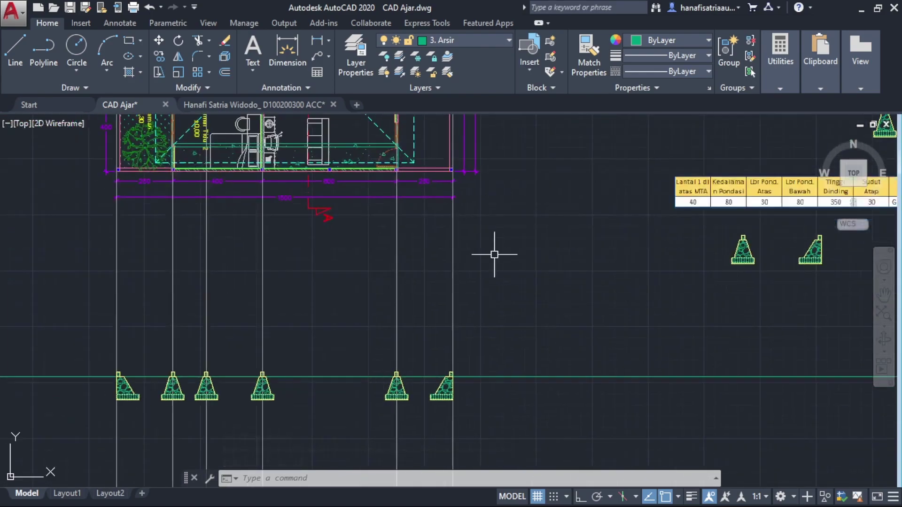
{"action": "scroll", "coordinate": [319, 373], "scroll_direction": "up", "scroll_amount": 1}
{"action": "mouse_move", "coordinate": [306, 373]}
{"action": "middle_mouse_down"}
{"action": "mouse_move", "coordinate": [381, 358]}
{"action": "mouse_move", "coordinate": [399, 341]}
{"action": "middle_mouse_up"}
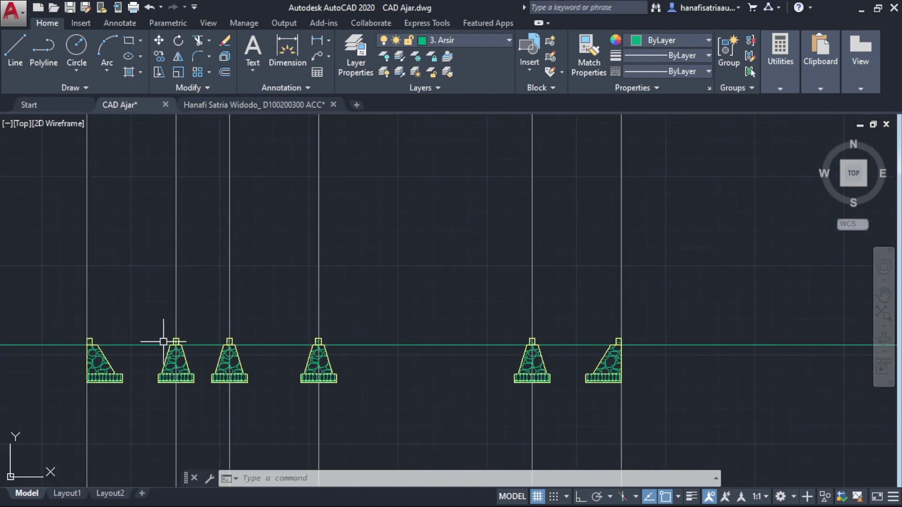
{"action": "scroll", "coordinate": [363, 340], "scroll_direction": "up", "scroll_amount": 3}
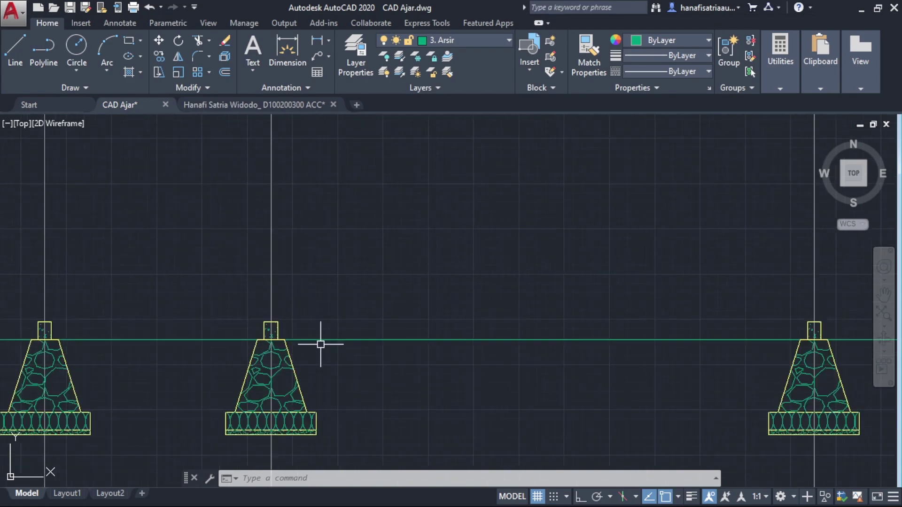
{"action": "scroll", "coordinate": [282, 342], "scroll_direction": "up", "scroll_amount": 3}
{"action": "scroll", "coordinate": [257, 339], "scroll_direction": "up", "scroll_amount": 2}
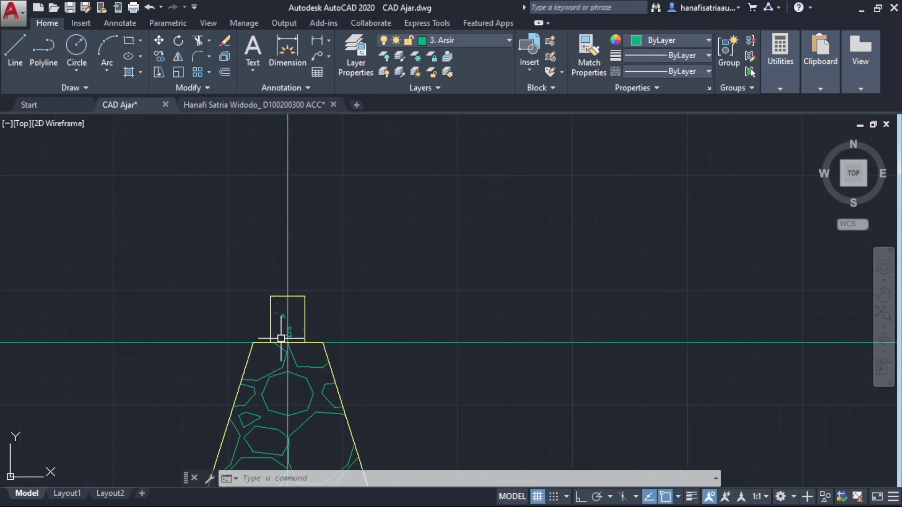
{"action": "scroll", "coordinate": [341, 341], "scroll_direction": "down", "scroll_amount": 5}
- Copy the horizontal reference line 40 units upward to mark the ground floor level
{"action": "left_click", "coordinate": [322, 346]}
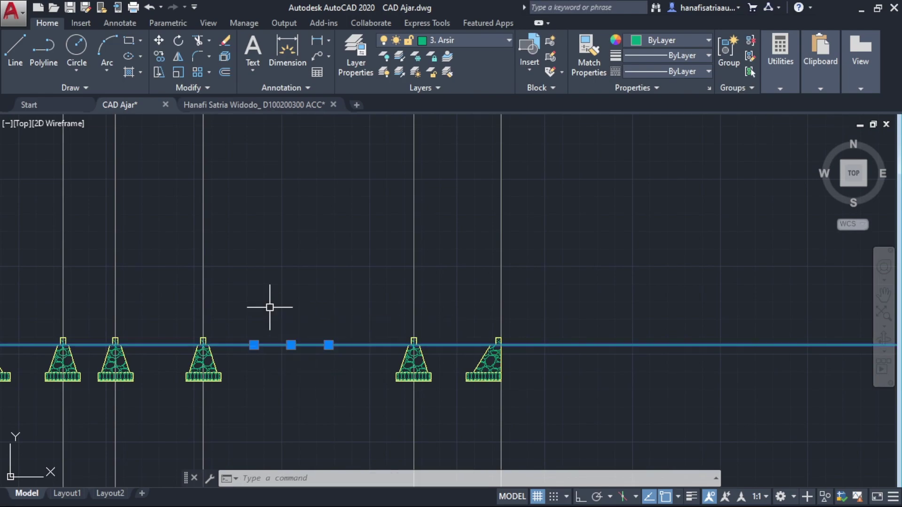
{"action": "left_click", "coordinate": [377, 299]}
{"action": "scroll", "coordinate": [377, 299], "scroll_direction": "down", "scroll_amount": 5}
{"action": "mouse_move", "coordinate": [492, 285]}
{"action": "middle_mouse_down"}
{"action": "mouse_move", "coordinate": [413, 318]}
{"action": "mouse_move", "coordinate": [390, 340]}
{"action": "middle_mouse_up"}
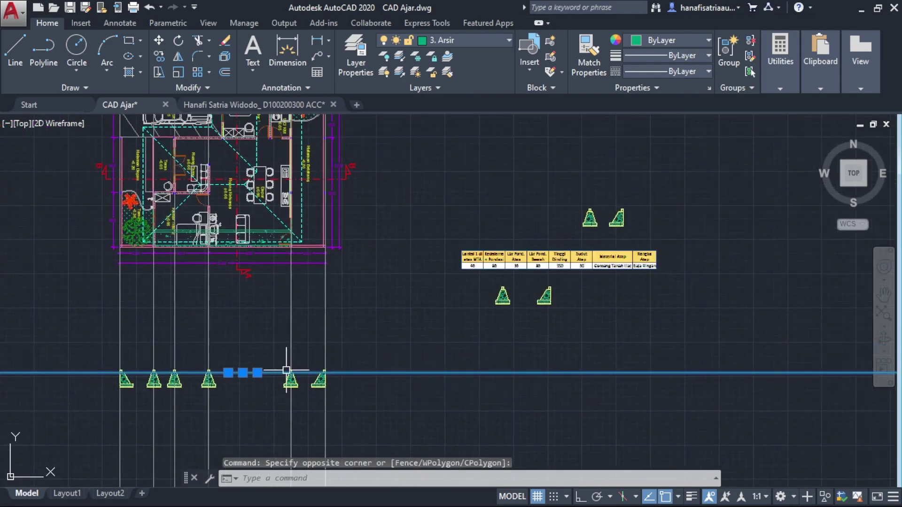
{"action": "scroll", "coordinate": [496, 266], "scroll_direction": "up", "scroll_amount": 4}
{"action": "scroll", "coordinate": [549, 206], "scroll_direction": "down", "scroll_amount": 5}
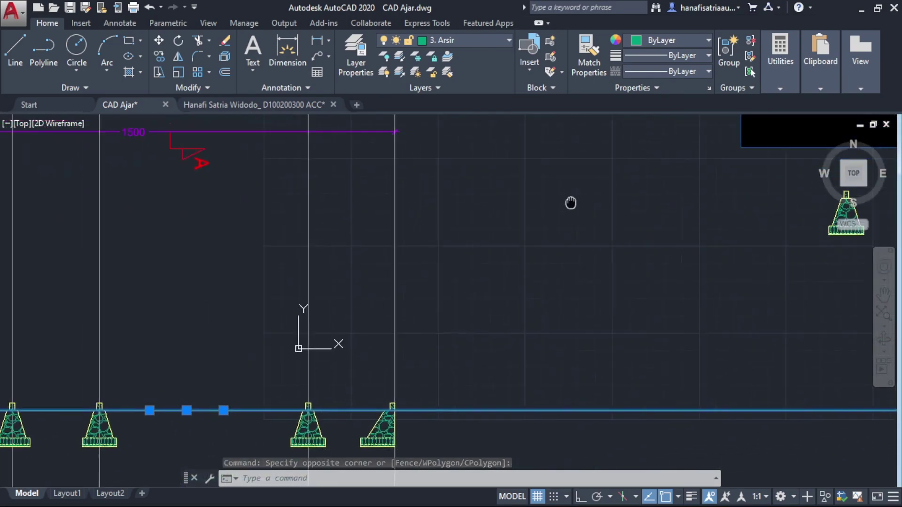
{"action": "middle_click_drag", "start_coordinate": [217, 343], "coordinate": [318, 294]}
{"action": "type", "text": "co"}
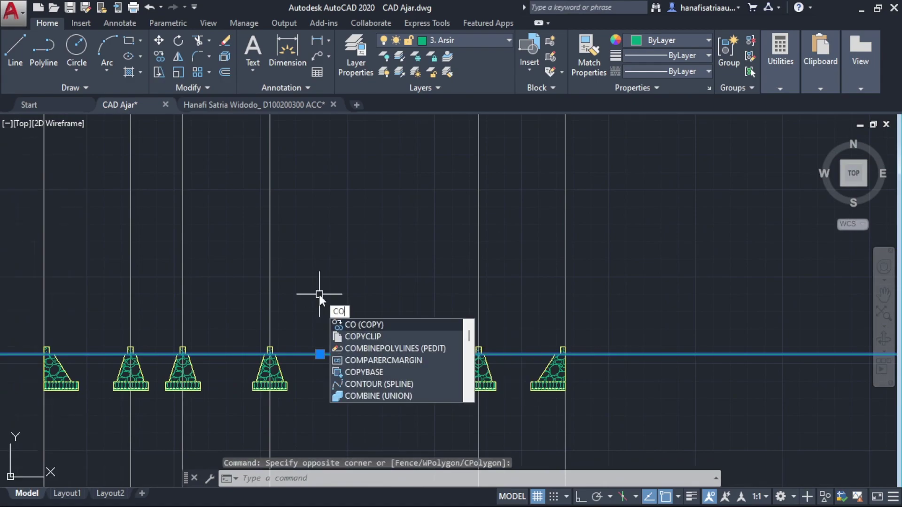
{"action": "key", "text": "Return"}
{"action": "left_click", "coordinate": [316, 332]}
{"action": "type", "text": "40"}
{"action": "key", "text": "Return"}
{"action": "scroll", "coordinate": [291, 290], "scroll_direction": "up", "scroll_amount": 3}
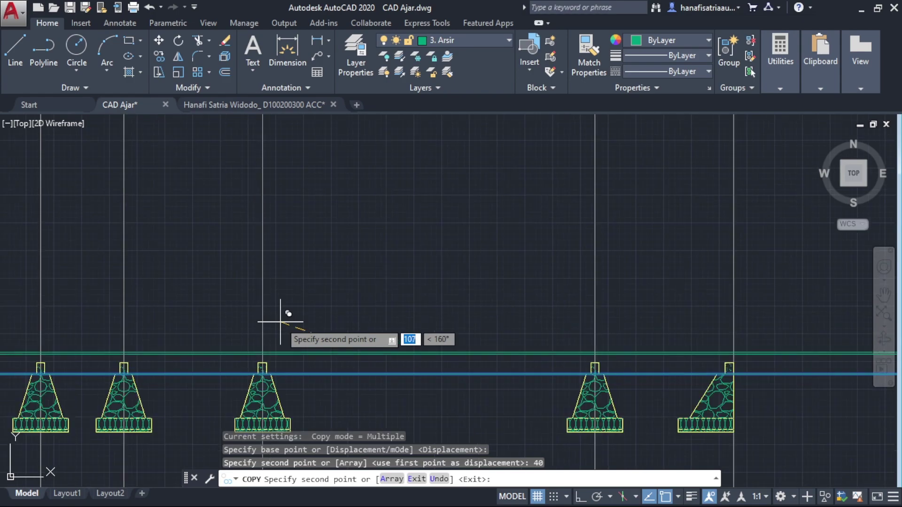
{"action": "key", "text": "Escape"}
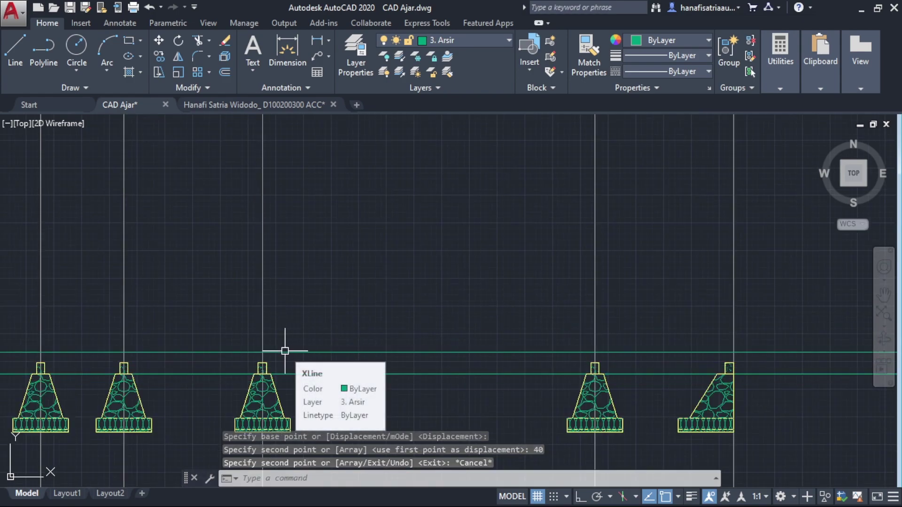
- Examine the floor level labels of the rooms along section line B-B on the floor plan
{"action": "mouse_move", "coordinate": [307, 340]}
{"action": "middle_mouse_down"}
{"action": "mouse_move", "coordinate": [432, 296]}
{"action": "mouse_move", "coordinate": [407, 402]}
{"action": "middle_mouse_up"}
{"action": "scroll", "coordinate": [433, 296], "scroll_direction": "down", "scroll_amount": 6}
{"action": "scroll", "coordinate": [411, 220], "scroll_direction": "up", "scroll_amount": 6}
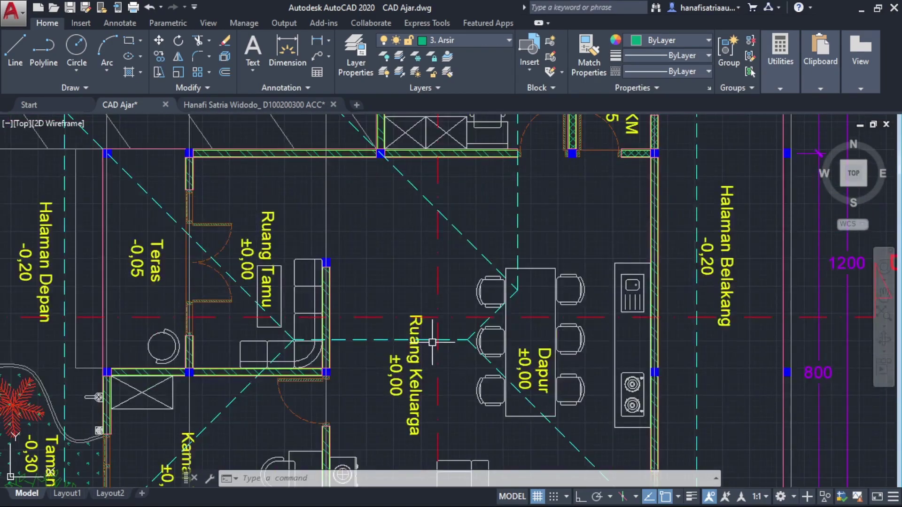
{"action": "middle_click_drag", "start_coordinate": [432, 350], "coordinate": [424, 281]}
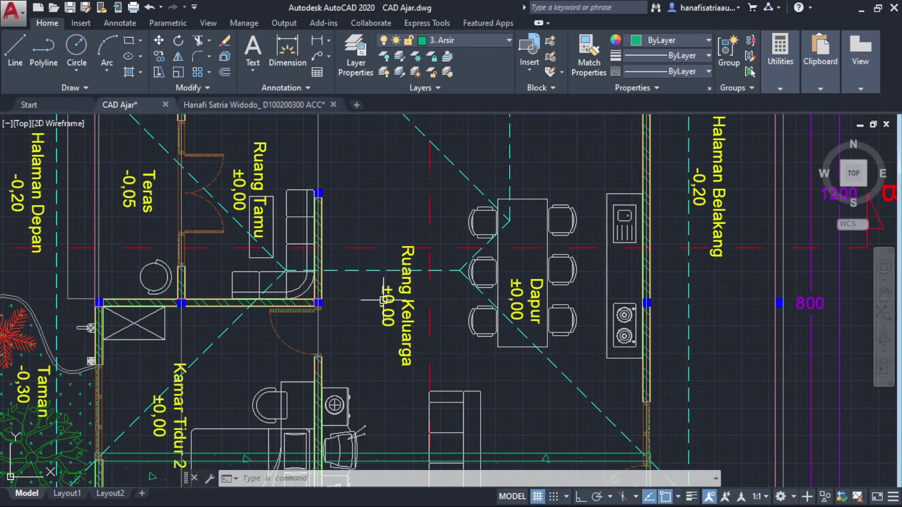
{"action": "scroll", "coordinate": [389, 301], "scroll_direction": "up", "scroll_amount": 2}
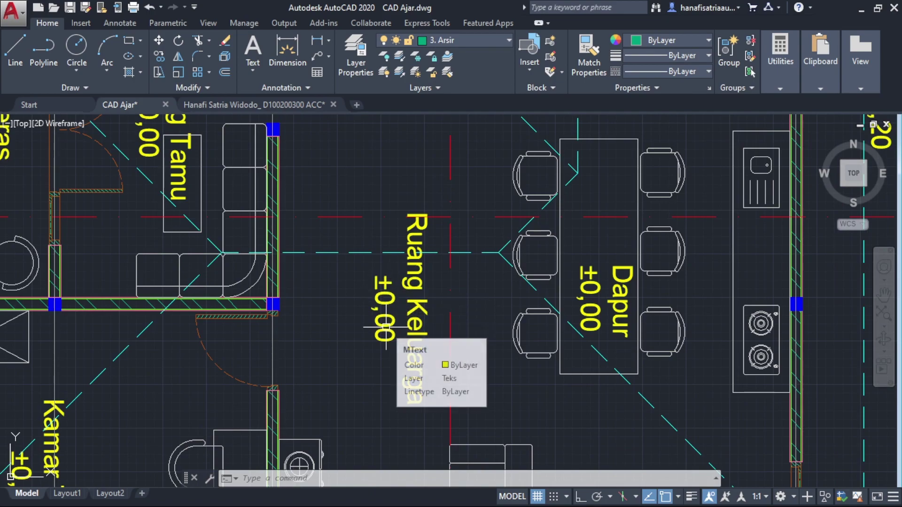
{"action": "scroll", "coordinate": [383, 318], "scroll_direction": "down", "scroll_amount": 6}
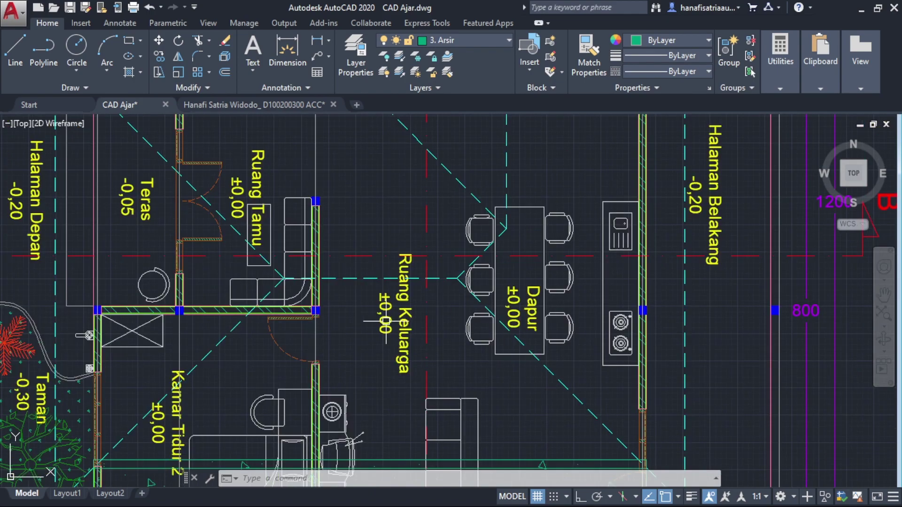
{"action": "middle_click_drag", "start_coordinate": [374, 312], "coordinate": [357, 219]}
{"action": "scroll", "coordinate": [351, 359], "scroll_direction": "up", "scroll_amount": 5}
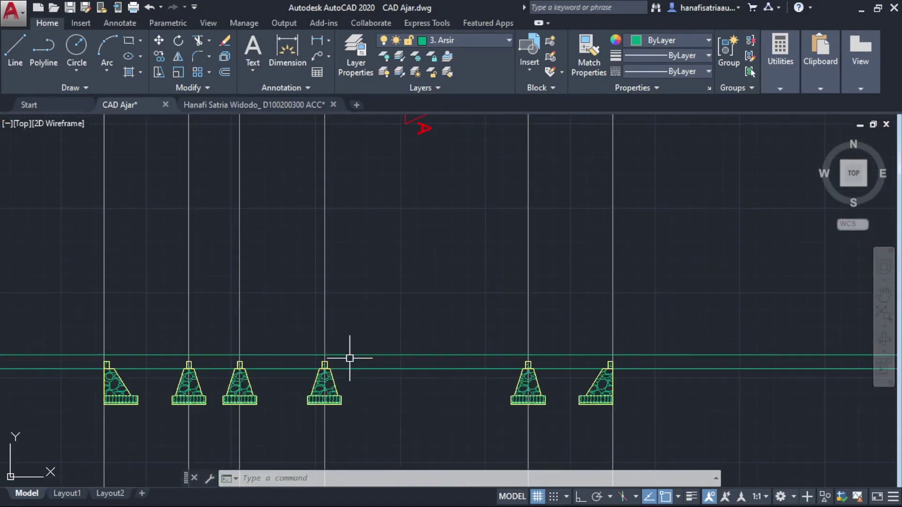
- Check the upper horizontal line against the floor height above MTA given in the specification table
{"action": "scroll", "coordinate": [376, 353], "scroll_direction": "down", "scroll_amount": 6}
{"action": "middle_click_drag", "start_coordinate": [435, 312], "coordinate": [334, 352]}
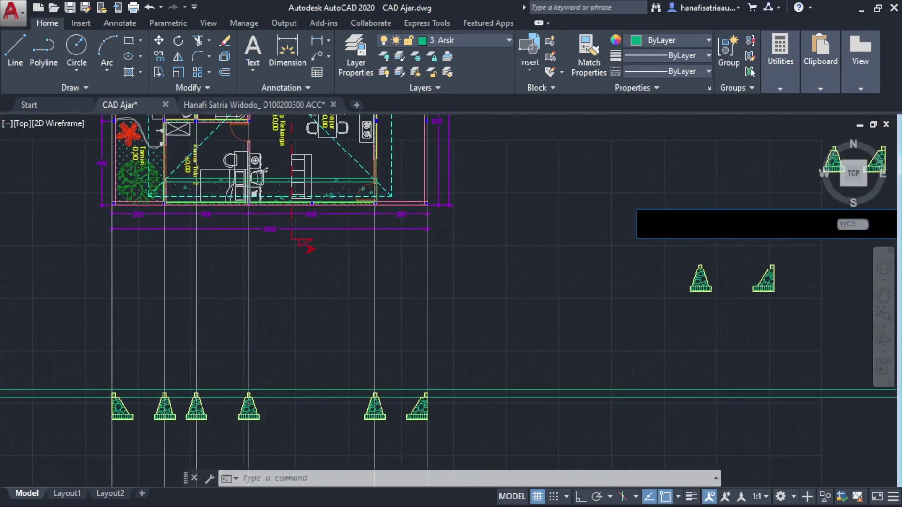
{"action": "scroll", "coordinate": [644, 247], "scroll_direction": "up", "scroll_amount": 3}
{"action": "scroll", "coordinate": [644, 246], "scroll_direction": "up", "scroll_amount": 4}
{"action": "scroll", "coordinate": [465, 249], "scroll_direction": "down", "scroll_amount": 2}
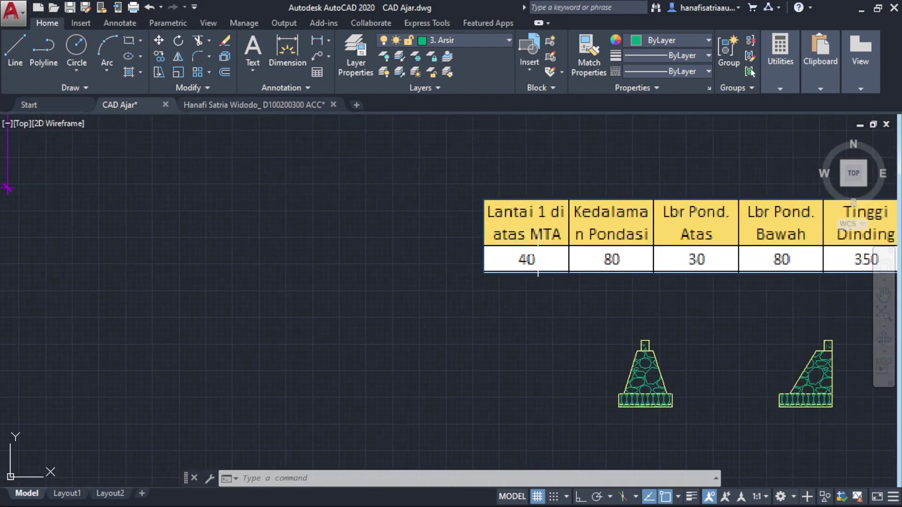
{"action": "scroll", "coordinate": [345, 257], "scroll_direction": "down", "scroll_amount": 2}
{"action": "middle_click_drag", "start_coordinate": [346, 257], "coordinate": [703, 115]}
{"action": "scroll", "coordinate": [226, 355], "scroll_direction": "up", "scroll_amount": 2}
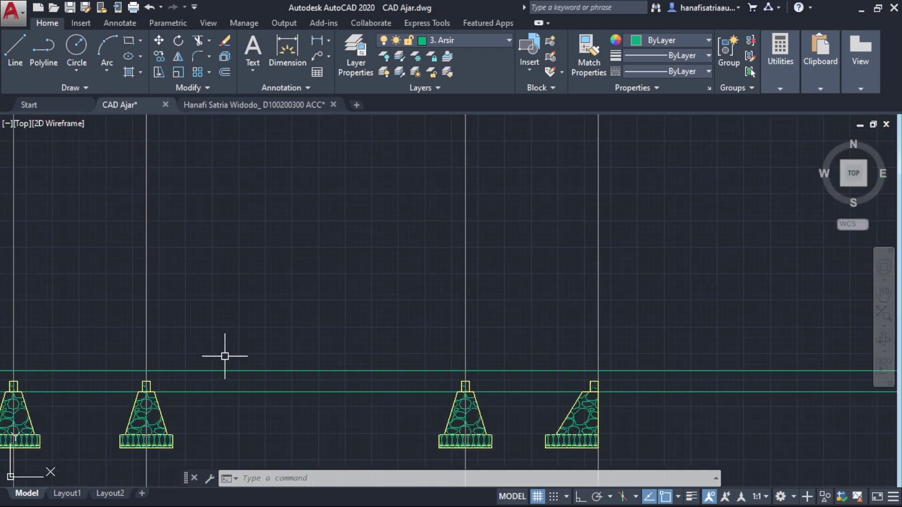
{"action": "scroll", "coordinate": [197, 397], "scroll_direction": "up", "scroll_amount": 2}
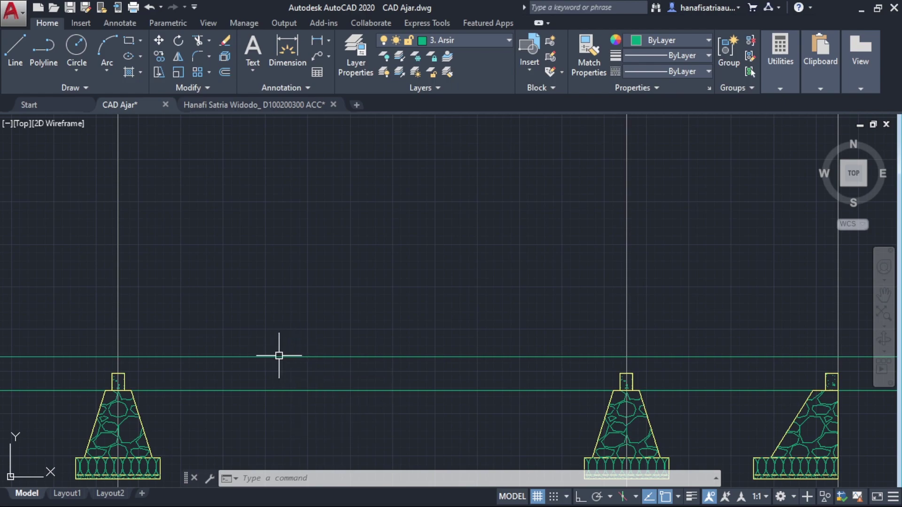
{"action": "middle_click_drag", "start_coordinate": [262, 352], "coordinate": [318, 334]}
{"action": "left_click", "coordinate": [305, 341]}
{"action": "left_click", "coordinate": [230, 338]}
{"action": "scroll", "coordinate": [230, 338], "scroll_direction": "down", "scroll_amount": 2}
{"action": "key", "text": "Escape"}
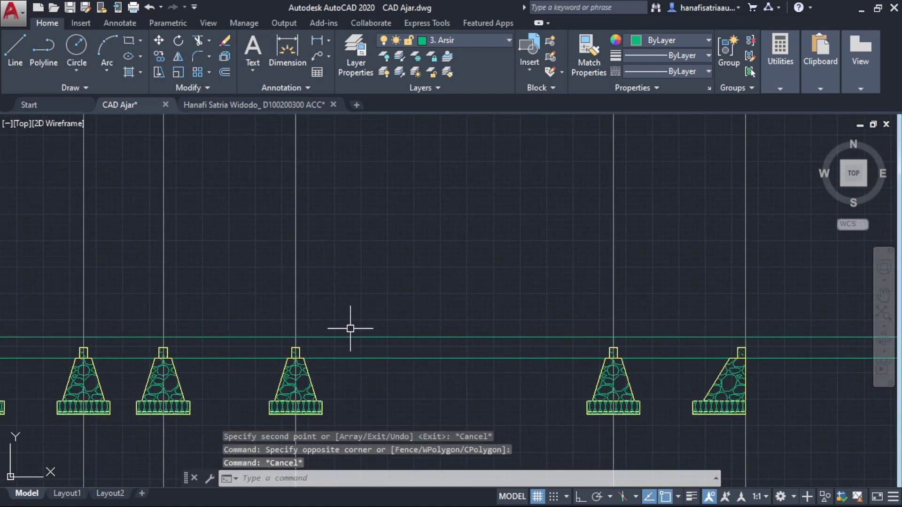
- Examine the wall between Ruang Tamu and Ruang Keluarga near section line B-B on the rotated floor plan
{"action": "scroll", "coordinate": [352, 328], "scroll_direction": "down", "scroll_amount": 3}
{"action": "middle_click_drag", "start_coordinate": [316, 191], "coordinate": [363, 422]}
{"action": "left_click", "coordinate": [319, 234]}
{"action": "left_click", "coordinate": [281, 241]}
{"action": "key", "text": "Escape"}
{"action": "scroll", "coordinate": [359, 178], "scroll_direction": "down", "scroll_amount": 2}
{"action": "scroll", "coordinate": [346, 161], "scroll_direction": "up", "scroll_amount": 4}
{"action": "middle_click_drag", "start_coordinate": [345, 161], "coordinate": [352, 276]}
{"action": "scroll", "coordinate": [338, 259], "scroll_direction": "up", "scroll_amount": 2}
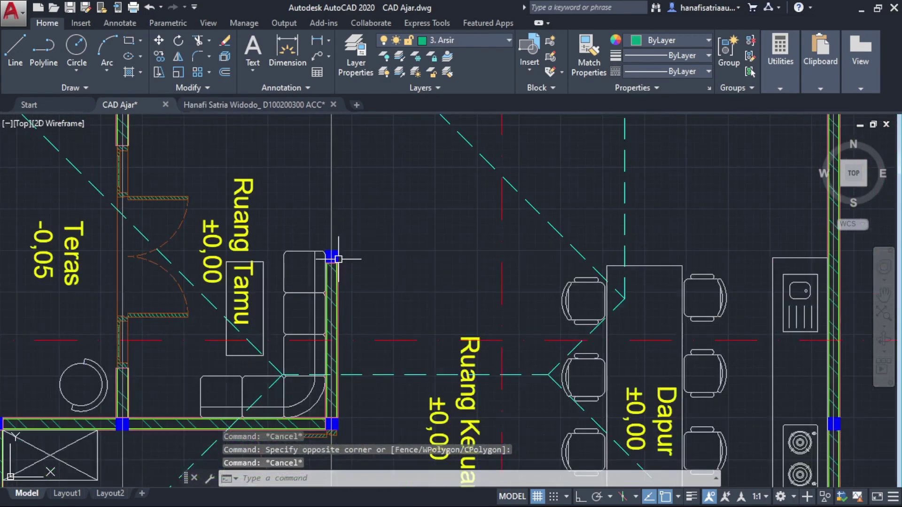
- Copy the centre projection line of the wall between Teras and Ruang Tamu to both outer faces of that wall
{"action": "scroll", "coordinate": [338, 259], "scroll_direction": "down", "scroll_amount": 5}
{"action": "scroll", "coordinate": [390, 270], "scroll_direction": "up", "scroll_amount": 3}
{"action": "middle_click_drag", "start_coordinate": [195, 367], "coordinate": [260, 197]}
{"action": "scroll", "coordinate": [178, 222], "scroll_direction": "up", "scroll_amount": 2}
{"action": "middle_click_drag", "start_coordinate": [180, 218], "coordinate": [156, 348]}
{"action": "scroll", "coordinate": [290, 267], "scroll_direction": "up", "scroll_amount": 2}
{"action": "scroll", "coordinate": [260, 268], "scroll_direction": "up", "scroll_amount": 2}
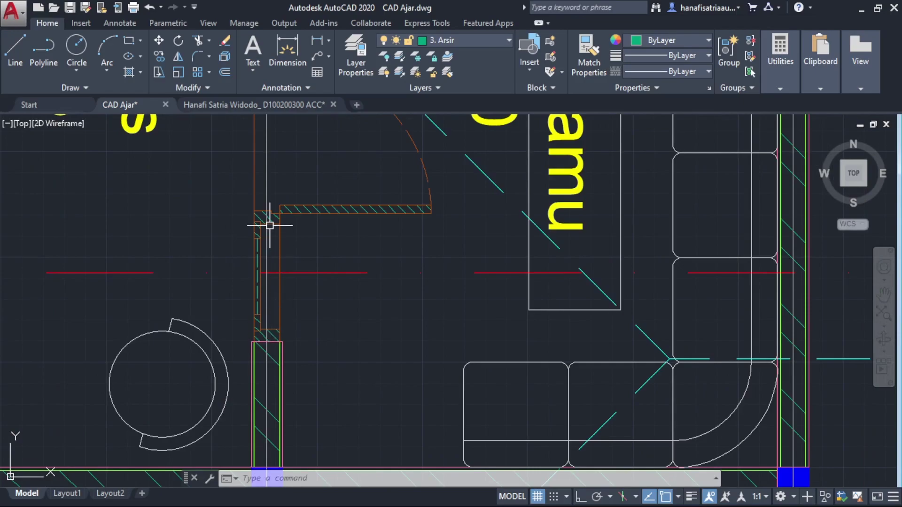
{"action": "scroll", "coordinate": [264, 349], "scroll_direction": "up", "scroll_amount": 2}
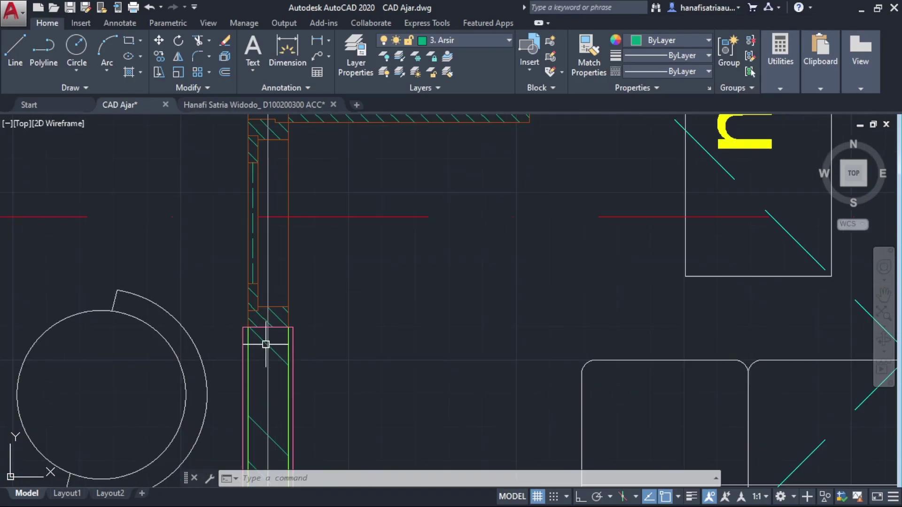
{"action": "left_click", "coordinate": [268, 291]}
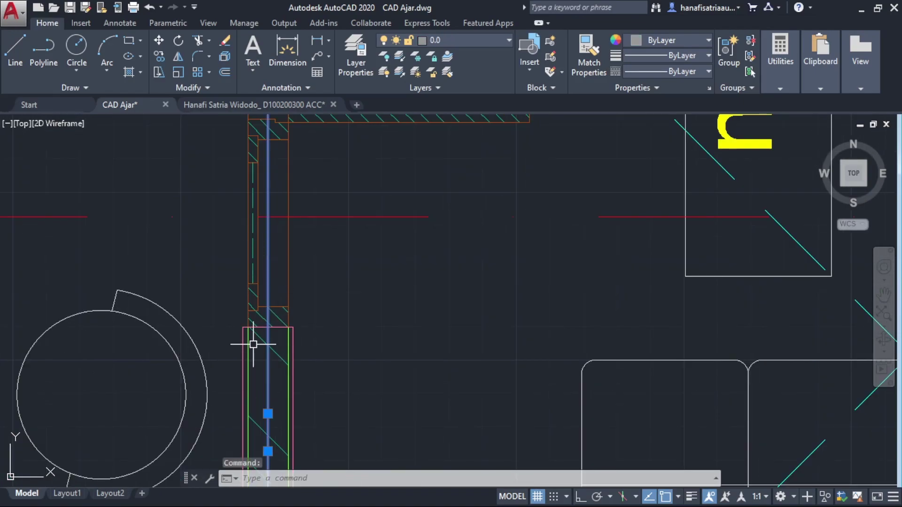
{"action": "scroll", "coordinate": [247, 334], "scroll_direction": "up", "scroll_amount": 2}
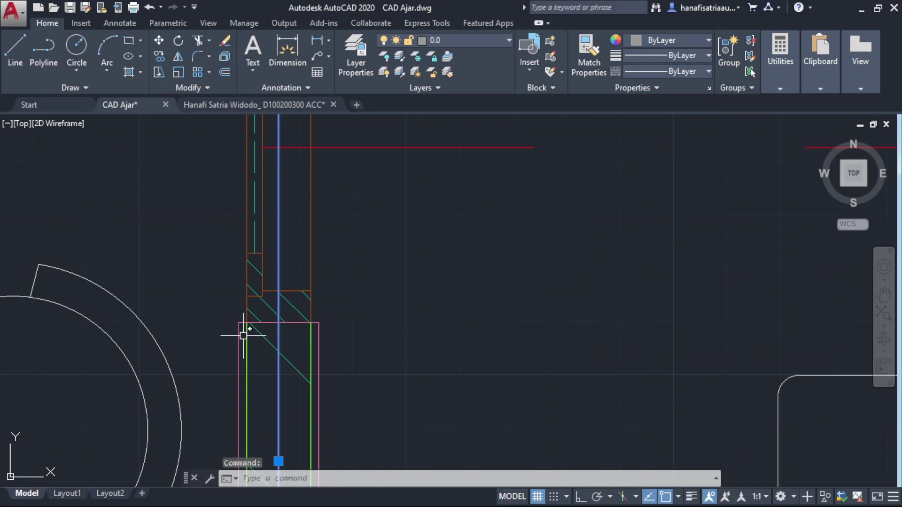
{"action": "middle_click_drag", "start_coordinate": [276, 346], "coordinate": [275, 292]}
{"action": "type", "text": "co"}
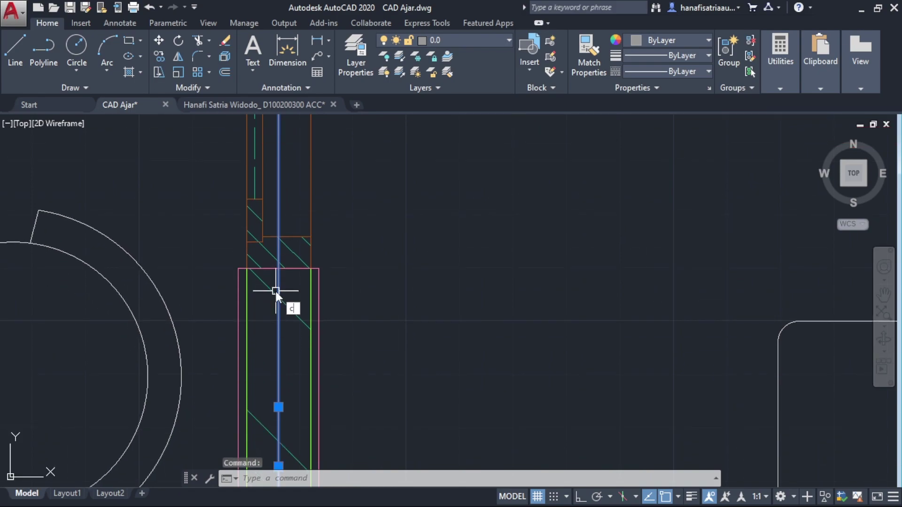
{"action": "key", "text": "Return"}
{"action": "left_click", "coordinate": [279, 348]}
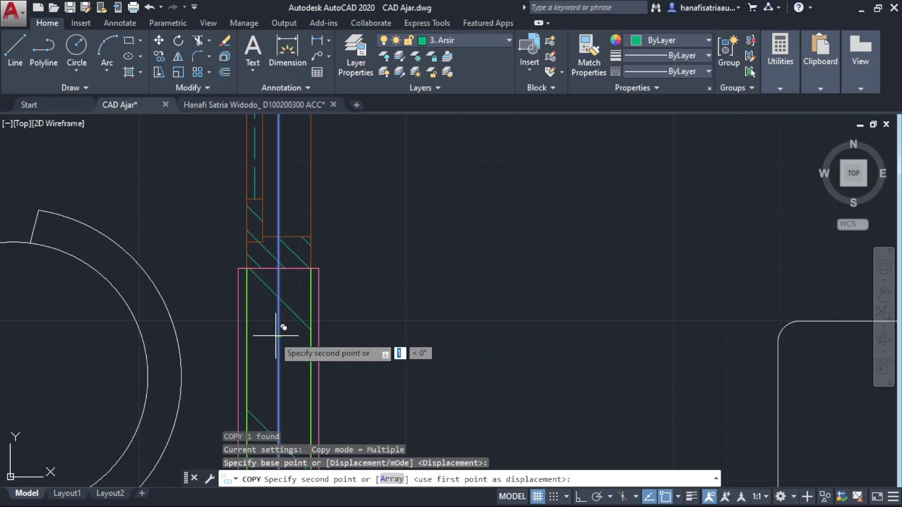
{"action": "left_click", "coordinate": [240, 333]}
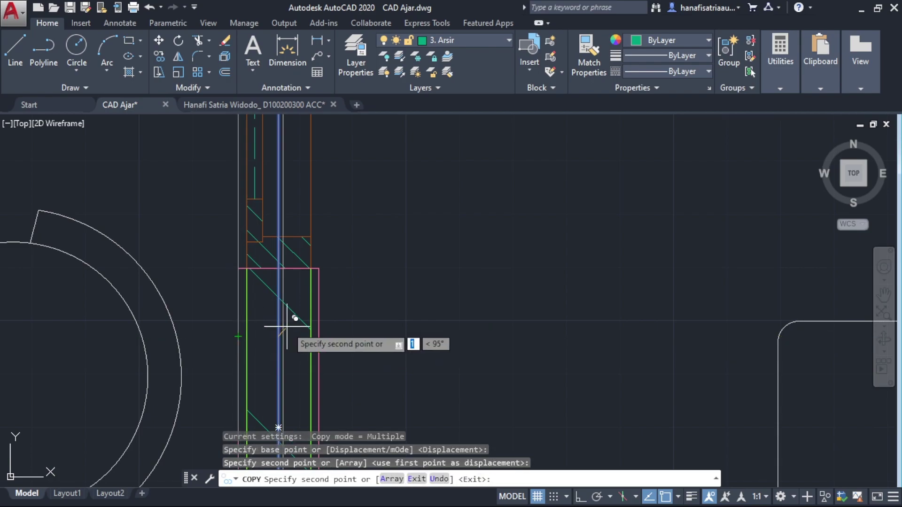
{"action": "left_click", "coordinate": [319, 322]}
- Copy the same projection line to both outer faces of the wall between Ruang Tamu and Ruang Keluarga
{"action": "scroll", "coordinate": [464, 301], "scroll_direction": "down", "scroll_amount": 5}
{"action": "middle_click_drag", "start_coordinate": [519, 290], "coordinate": [274, 275]}
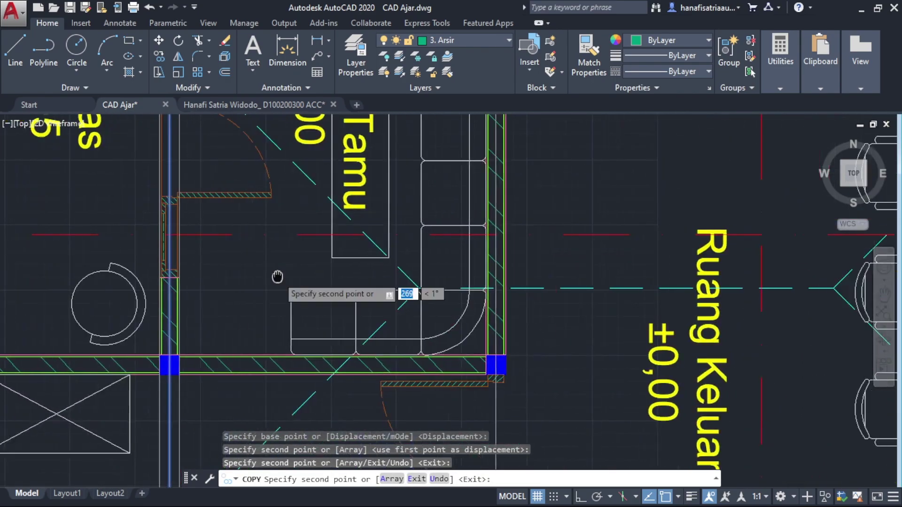
{"action": "middle_click_drag", "start_coordinate": [488, 314], "coordinate": [457, 449]}
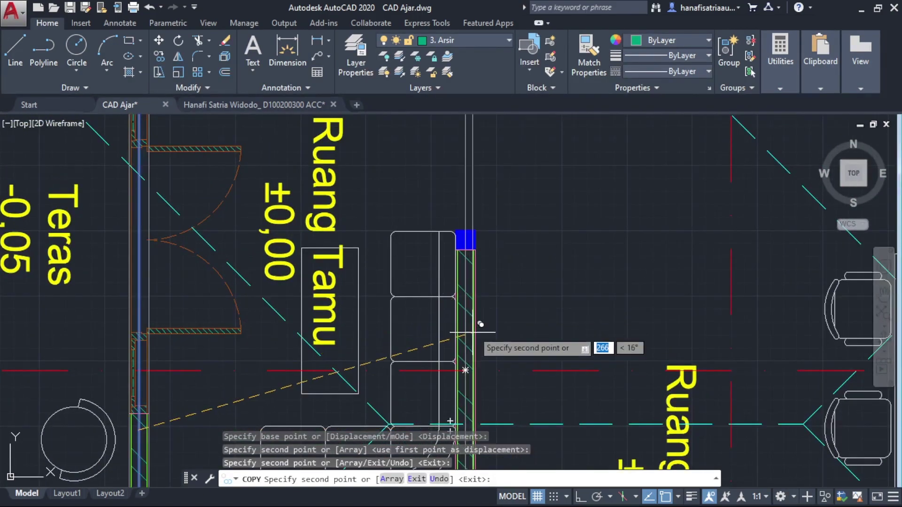
{"action": "scroll", "coordinate": [470, 371], "scroll_direction": "up", "scroll_amount": 8}
{"action": "left_click", "coordinate": [473, 372]}
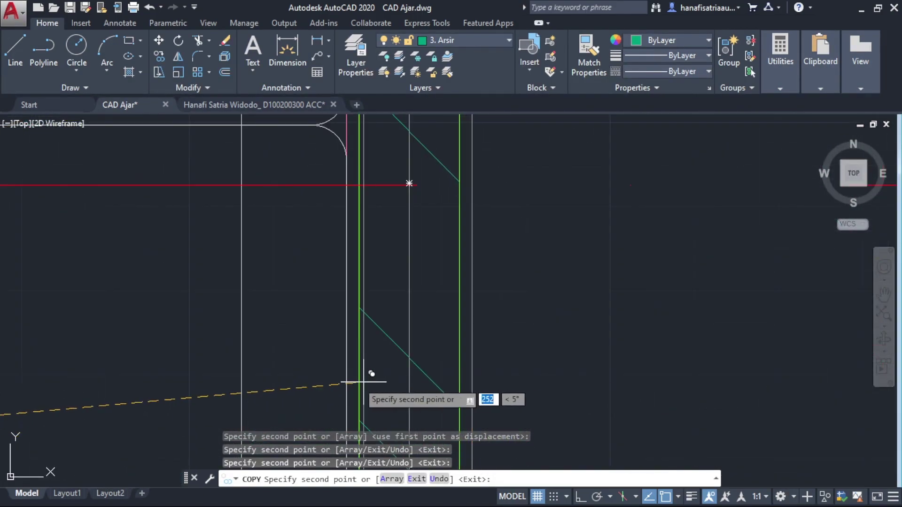
{"action": "scroll", "coordinate": [369, 382], "scroll_direction": "down", "scroll_amount": 2}
{"action": "middle_click_drag", "start_coordinate": [367, 365], "coordinate": [365, 205]}
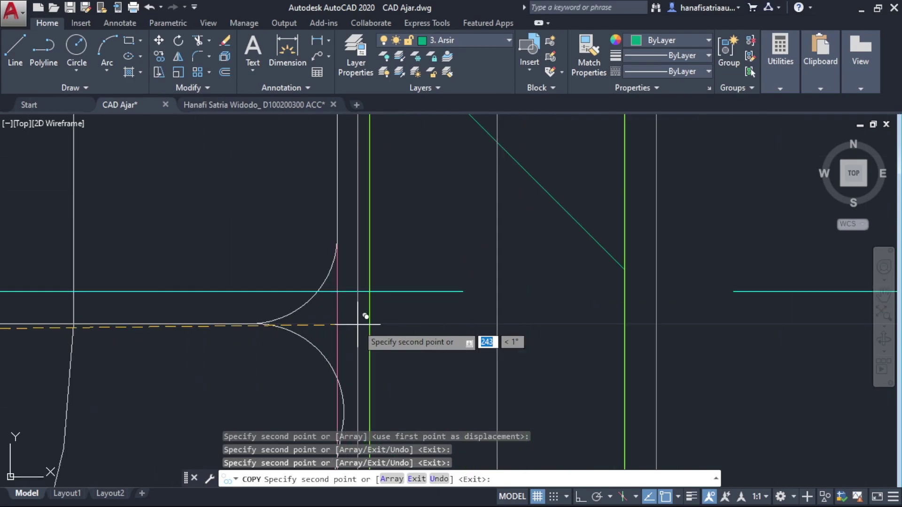
{"action": "scroll", "coordinate": [429, 322], "scroll_direction": "down", "scroll_amount": 4}
{"action": "scroll", "coordinate": [484, 315], "scroll_direction": "down", "scroll_amount": 3}
{"action": "middle_click_drag", "start_coordinate": [501, 305], "coordinate": [469, 238]}
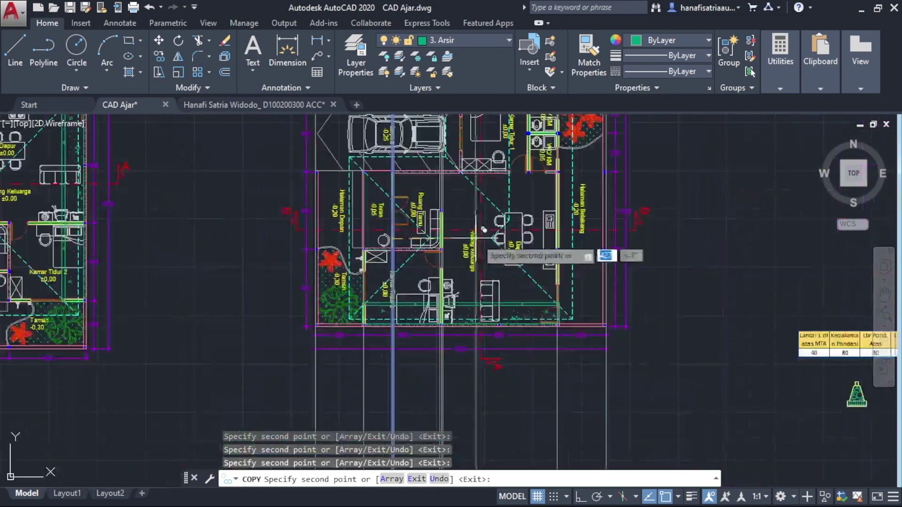
{"action": "key", "text": "Escape"}
- Copy the fifth foundation's vertical centre line to both edges of the beam on top of that foundation
{"action": "middle_click_drag", "start_coordinate": [487, 338], "coordinate": [449, 223]}
{"action": "scroll", "coordinate": [402, 394], "scroll_direction": "up", "scroll_amount": 2}
{"action": "scroll", "coordinate": [390, 388], "scroll_direction": "up", "scroll_amount": 4}
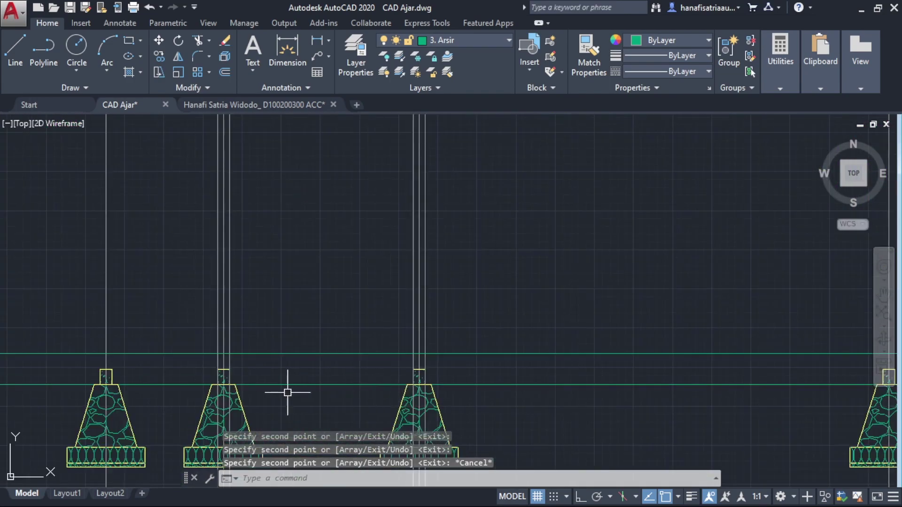
{"action": "middle_click_drag", "start_coordinate": [287, 393], "coordinate": [333, 308]}
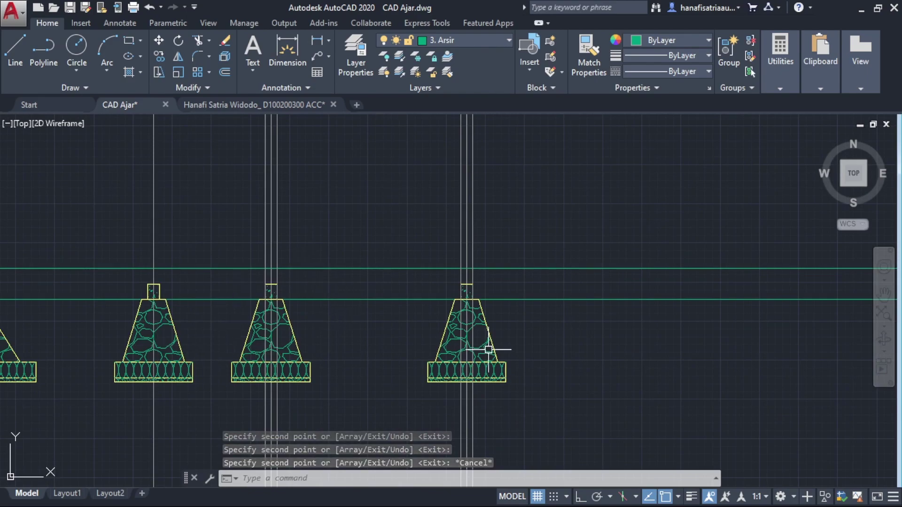
{"action": "middle_click_drag", "start_coordinate": [522, 347], "coordinate": [271, 338]}
{"action": "mouse_move", "coordinate": [462, 324]}
{"action": "middle_mouse_down"}
{"action": "mouse_move", "coordinate": [237, 308]}
{"action": "mouse_move", "coordinate": [179, 325]}
{"action": "middle_mouse_up"}
{"action": "left_click", "coordinate": [407, 207]}
{"action": "type", "text": "c"}
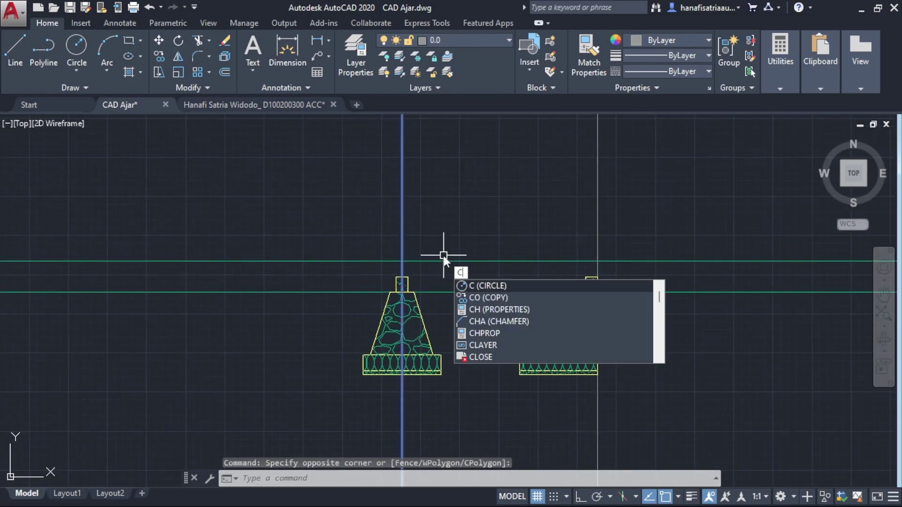
{"action": "type", "text": "o"}
{"action": "key", "text": "Return"}
{"action": "scroll", "coordinate": [414, 254], "scroll_direction": "up", "scroll_amount": 8}
{"action": "scroll", "coordinate": [379, 303], "scroll_direction": "up", "scroll_amount": 2}
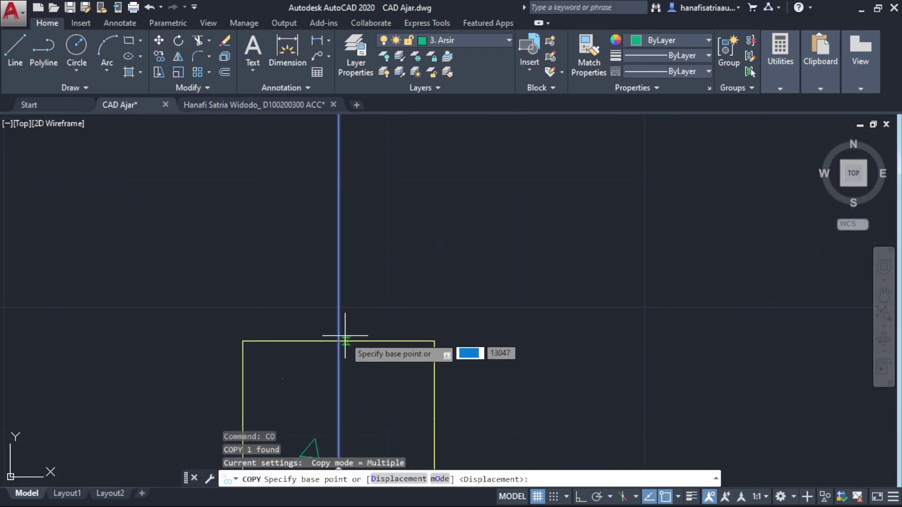
{"action": "left_click", "coordinate": [355, 327]}
{"action": "scroll", "coordinate": [242, 341], "scroll_direction": "down", "scroll_amount": 2}
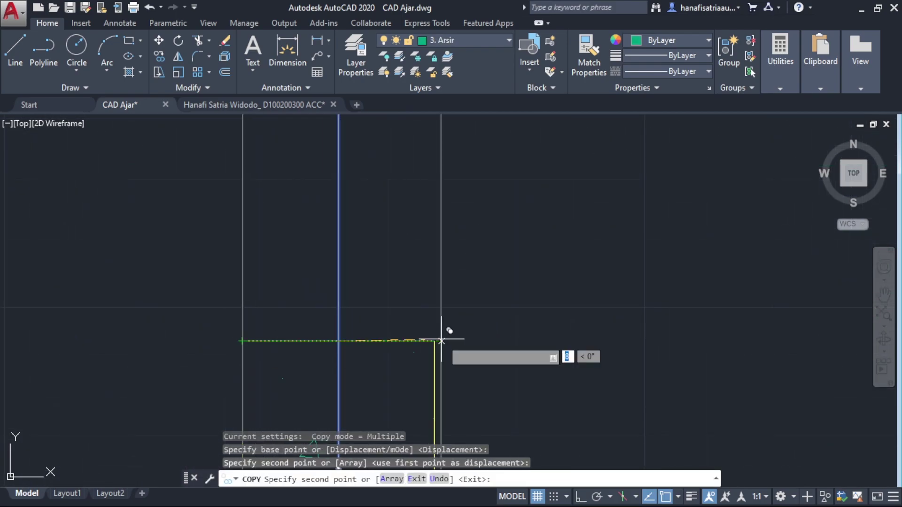
{"action": "left_click", "coordinate": [438, 319]}
{"action": "key", "text": "Escape"}
{"action": "scroll", "coordinate": [433, 310], "scroll_direction": "down", "scroll_amount": 5}
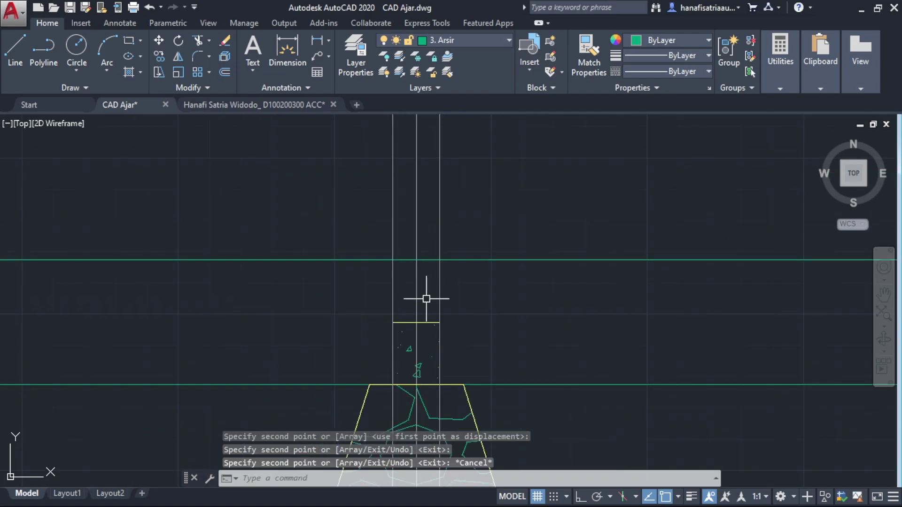
- Copy the third foundation's two wall face lines to the second foundation, using the beam's top midpoint as base point
{"action": "middle_click_drag", "start_coordinate": [263, 296], "coordinate": [477, 262]}
{"action": "middle_click_drag", "start_coordinate": [130, 268], "coordinate": [246, 249]}
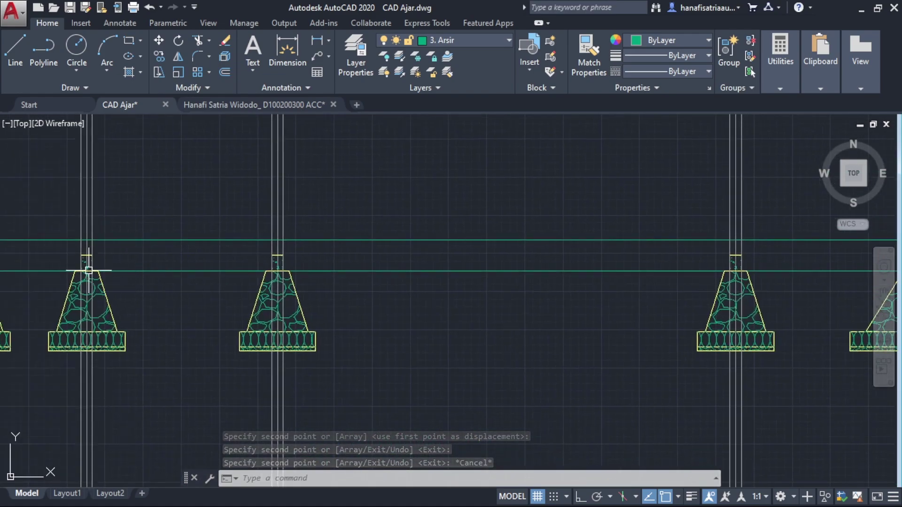
{"action": "scroll", "coordinate": [265, 288], "scroll_direction": "down", "scroll_amount": 2}
{"action": "middle_click_drag", "start_coordinate": [151, 274], "coordinate": [291, 284]}
{"action": "scroll", "coordinate": [287, 282], "scroll_direction": "up", "scroll_amount": 2}
{"action": "scroll", "coordinate": [279, 280], "scroll_direction": "up", "scroll_amount": 3}
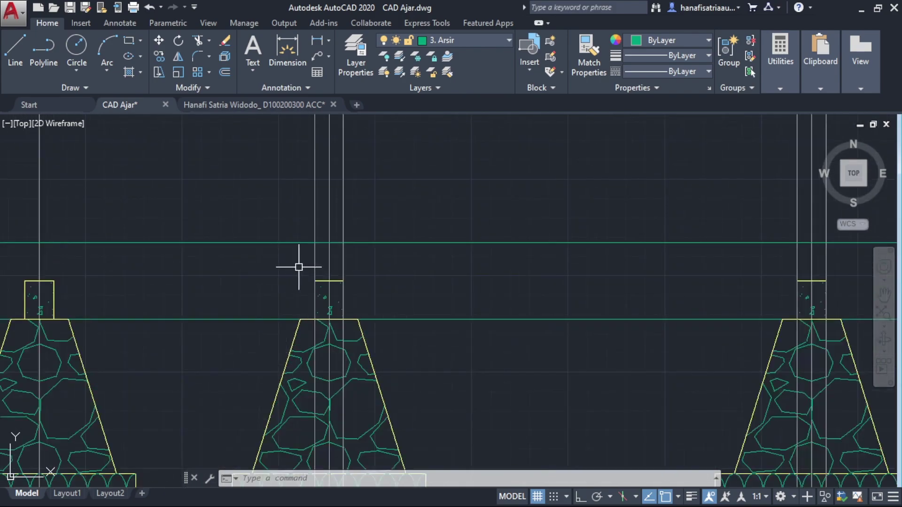
{"action": "left_click", "coordinate": [315, 261]}
{"action": "left_click", "coordinate": [343, 258]}
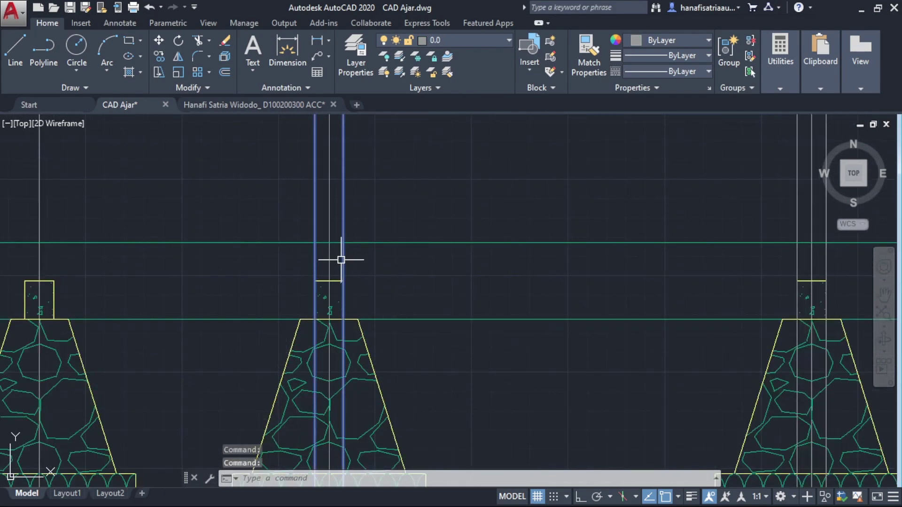
{"action": "type", "text": "co"}
{"action": "key", "text": "Return"}
{"action": "scroll", "coordinate": [320, 320], "scroll_direction": "up", "scroll_amount": 2}
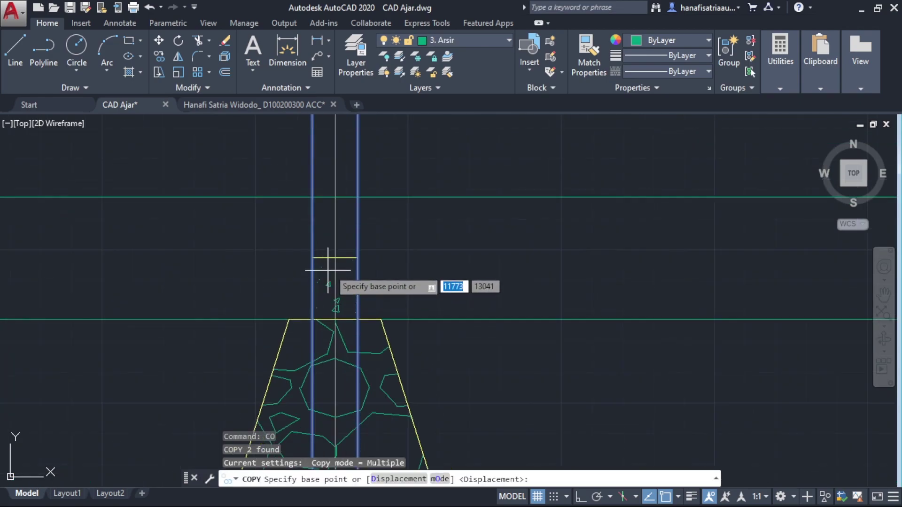
{"action": "left_click", "coordinate": [334, 258]}
{"action": "middle_click_drag", "start_coordinate": [110, 270], "coordinate": [548, 247]}
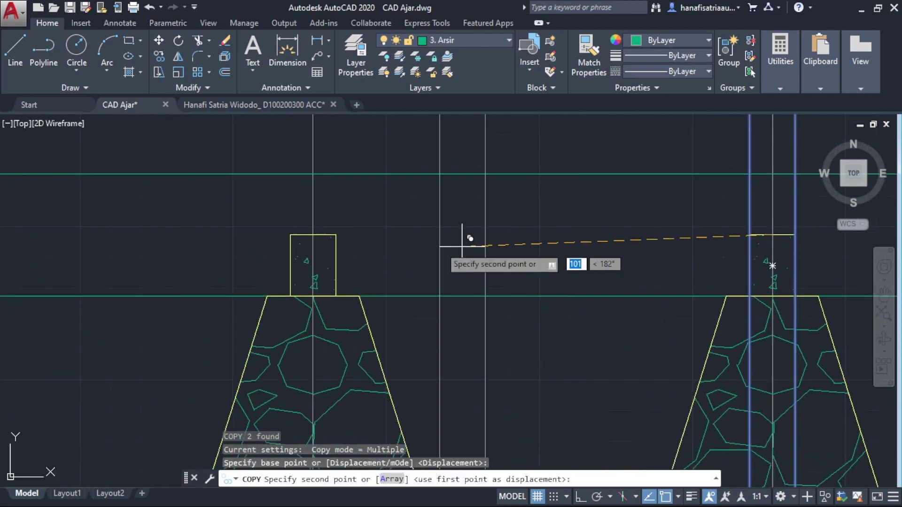
{"action": "left_click", "coordinate": [318, 233]}
{"action": "key", "text": "Escape"}
- Trim the ground floor level line between the wall face lines at the fourth and fifth foundations
{"action": "scroll", "coordinate": [318, 233], "scroll_direction": "down", "scroll_amount": 3}
{"action": "middle_click_drag", "start_coordinate": [427, 233], "coordinate": [349, 271]}
{"action": "scroll", "coordinate": [429, 285], "scroll_direction": "down", "scroll_amount": 1}
{"action": "middle_click_drag", "start_coordinate": [487, 289], "coordinate": [350, 305]}
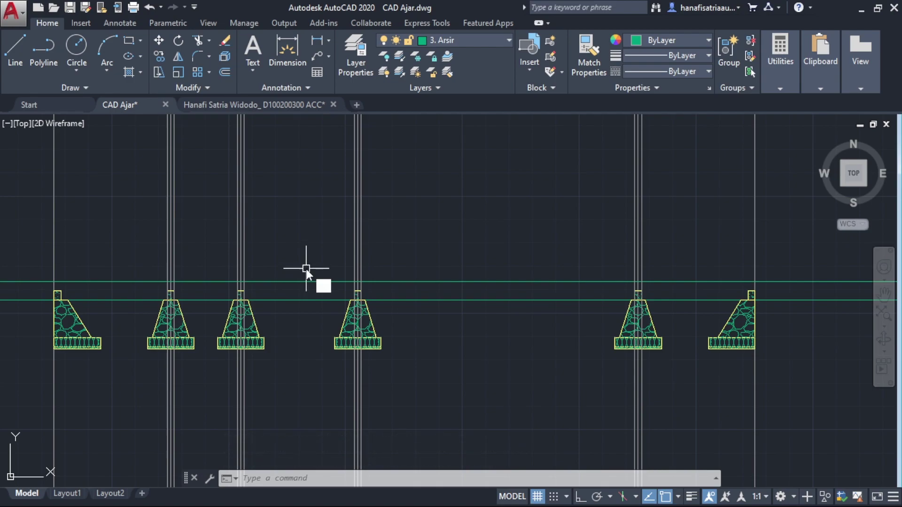
{"action": "key", "text": "Return"}
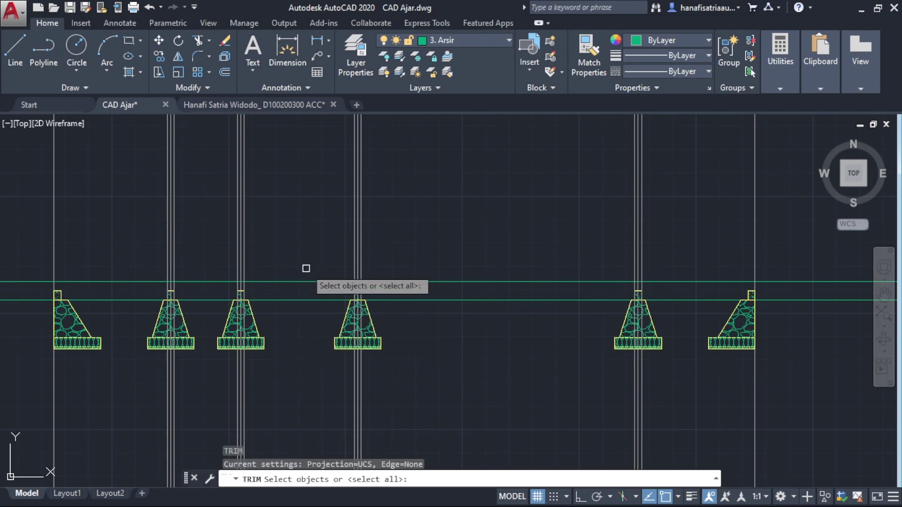
{"action": "scroll", "coordinate": [343, 279], "scroll_direction": "up", "scroll_amount": 5}
{"action": "key", "text": "Return"}
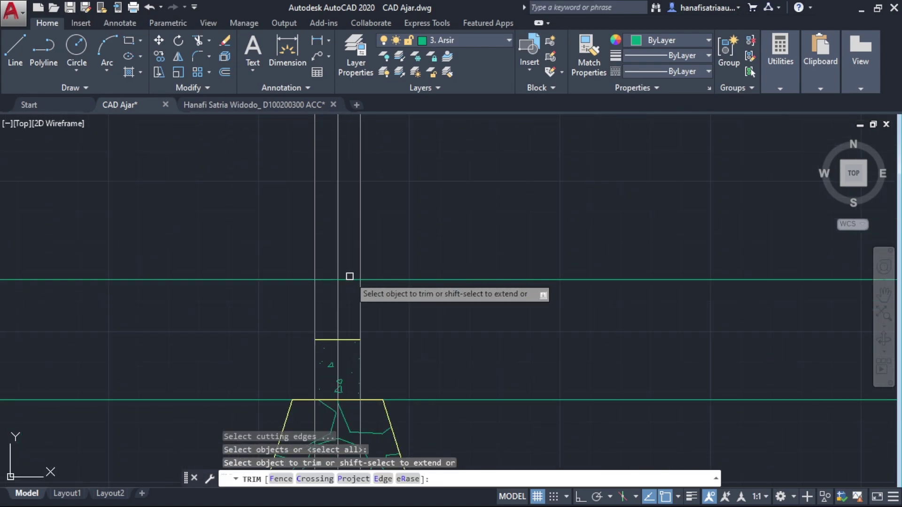
{"action": "left_click", "coordinate": [348, 276]}
{"action": "left_click", "coordinate": [348, 288]}
{"action": "scroll", "coordinate": [371, 273], "scroll_direction": "down", "scroll_amount": 6}
{"action": "scroll", "coordinate": [94, 287], "scroll_direction": "up", "scroll_amount": 3}
{"action": "scroll", "coordinate": [672, 280], "scroll_direction": "down", "scroll_amount": 2}
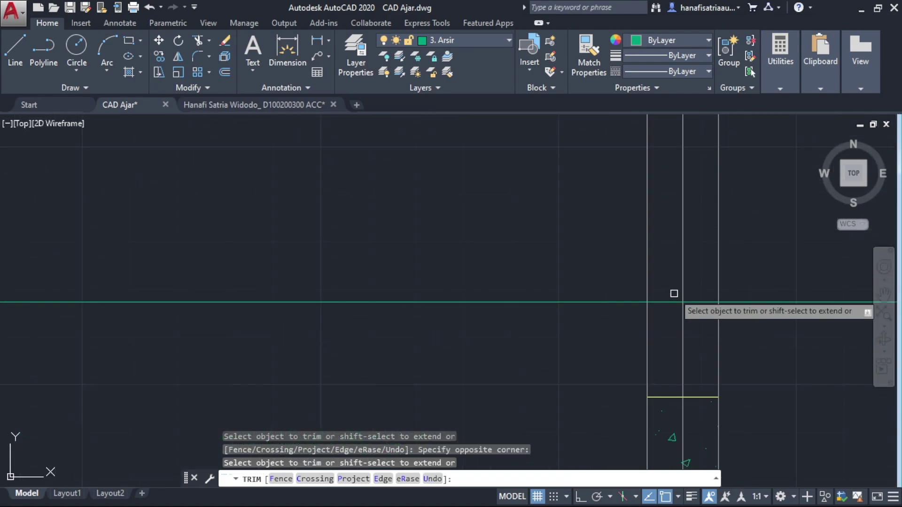
{"action": "key", "text": "Escape"}
{"action": "scroll", "coordinate": [590, 299], "scroll_direction": "down", "scroll_amount": 2}
{"action": "scroll", "coordinate": [590, 299], "scroll_direction": "down", "scroll_amount": 2}
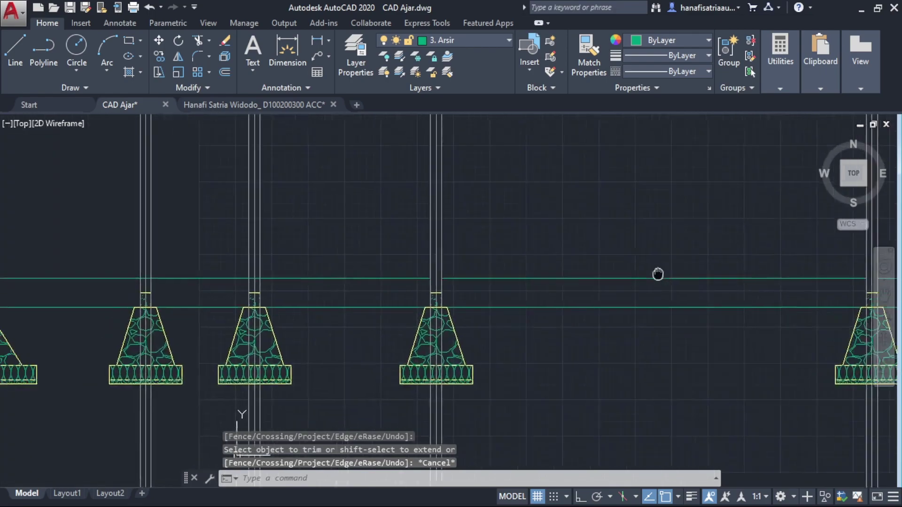
- Trim the ground floor level line between the wall face lines at the third foundation
{"action": "scroll", "coordinate": [519, 298], "scroll_direction": "up", "scroll_amount": 2}
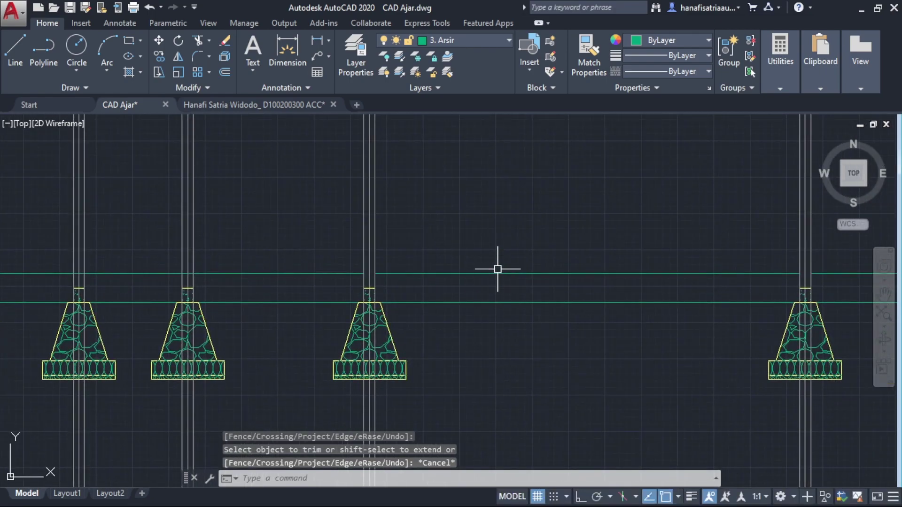
{"action": "scroll", "coordinate": [367, 272], "scroll_direction": "up", "scroll_amount": 2}
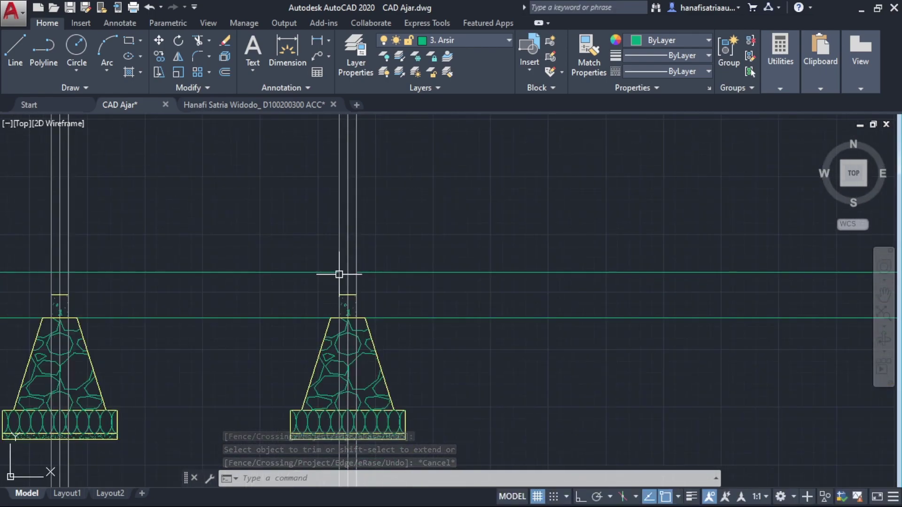
{"action": "scroll", "coordinate": [339, 272], "scroll_direction": "down", "scroll_amount": 2}
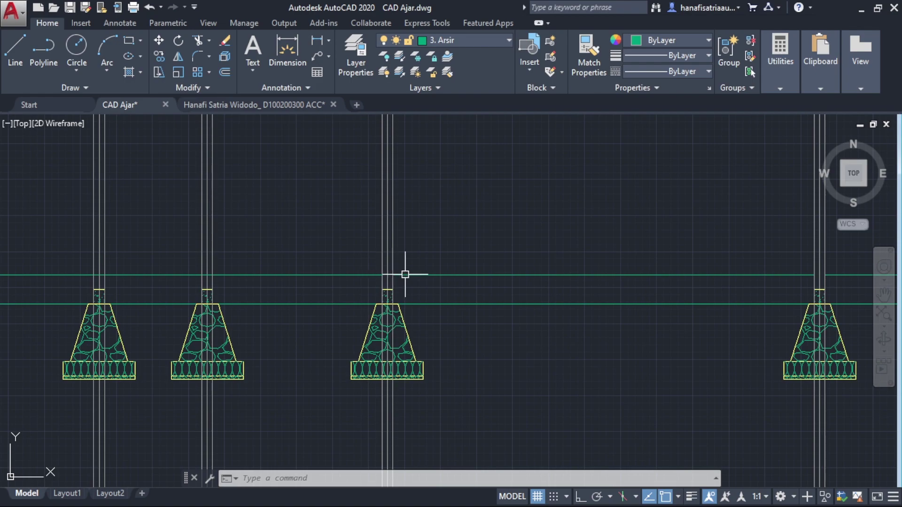
{"action": "middle_click_drag", "start_coordinate": [388, 302], "coordinate": [489, 307]}
{"action": "scroll", "coordinate": [466, 288], "scroll_direction": "up", "scroll_amount": 2}
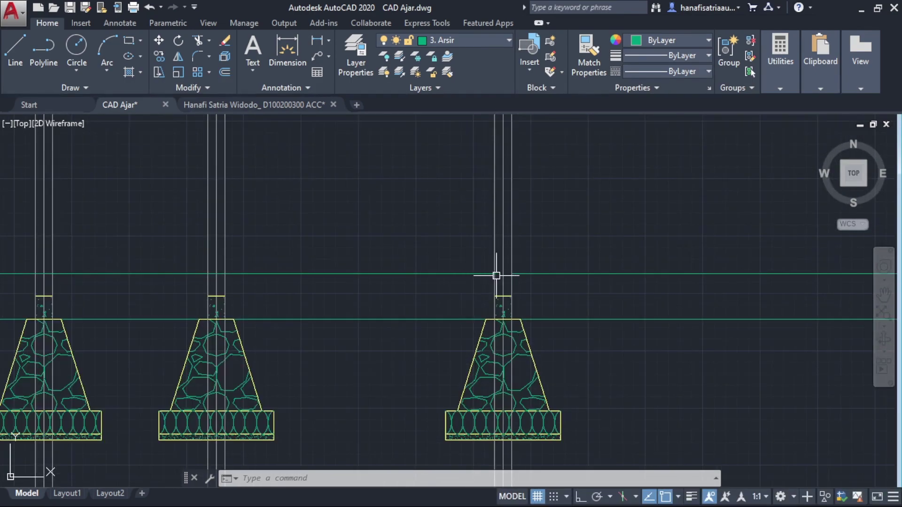
{"action": "scroll", "coordinate": [229, 271], "scroll_direction": "up", "scroll_amount": 3}
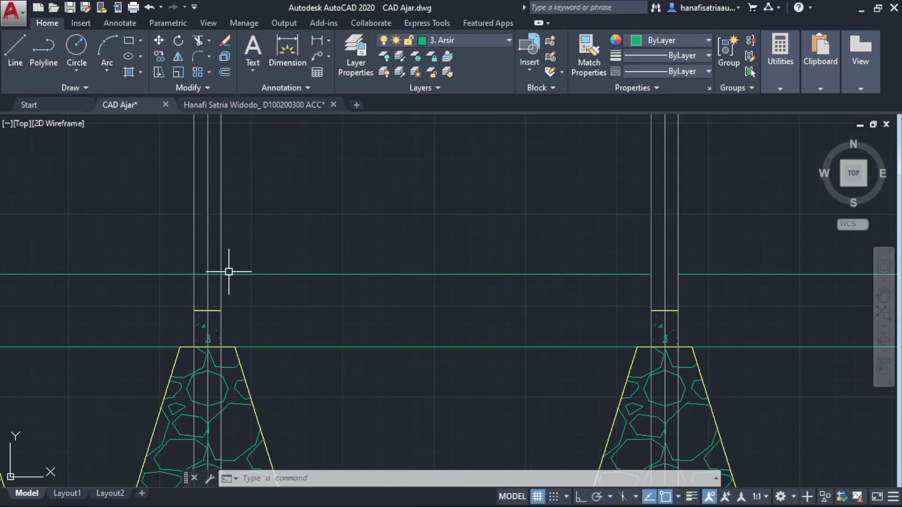
{"action": "key", "text": "space"}
{"action": "key", "text": "space"}
{"action": "left_click", "coordinate": [216, 265]}
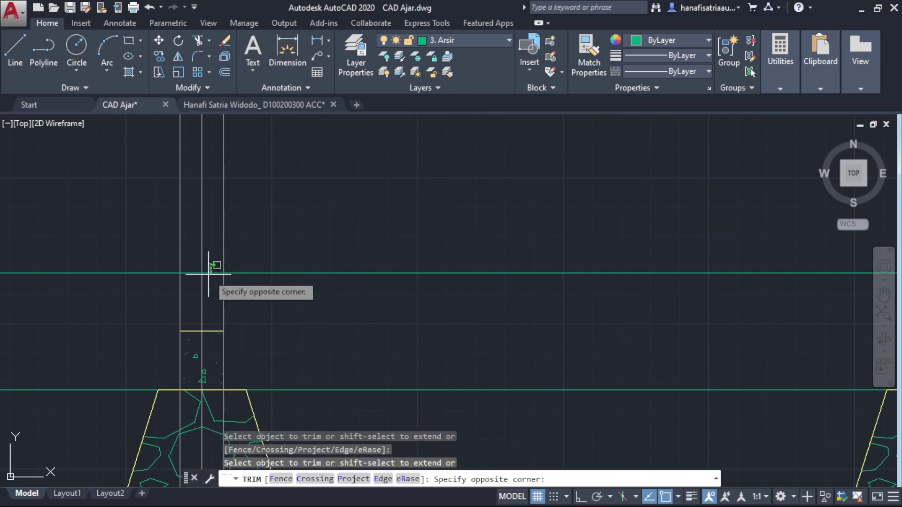
{"action": "left_click", "coordinate": [207, 279]}
{"action": "left_click", "coordinate": [193, 281]}
{"action": "left_click", "coordinate": [187, 262]}
{"action": "key", "text": "Escape"}
- Trim the ground floor level line between the wall face lines at the second foundation
{"action": "scroll", "coordinate": [190, 260], "scroll_direction": "down", "scroll_amount": 3}
{"action": "middle_click_drag", "start_coordinate": [180, 265], "coordinate": [398, 262]}
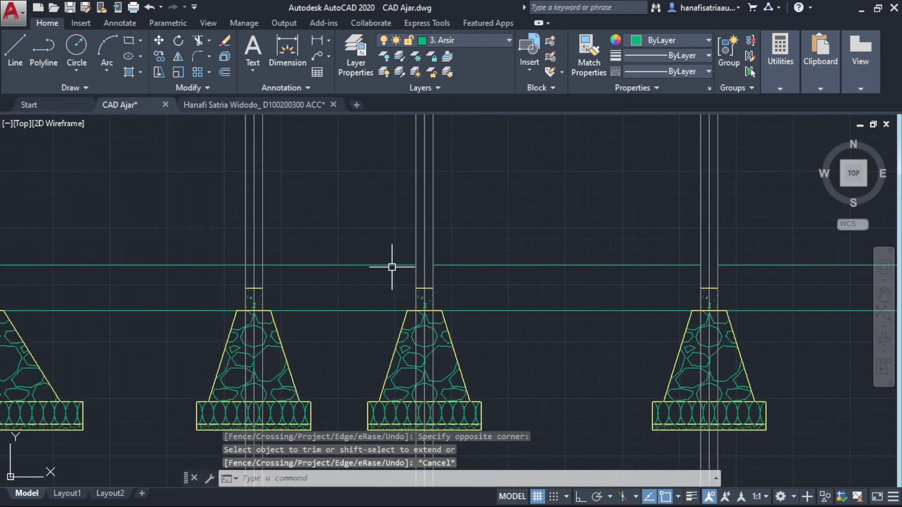
{"action": "key", "text": "space"}
{"action": "key", "text": "space"}
{"action": "scroll", "coordinate": [256, 264], "scroll_direction": "up", "scroll_amount": 3}
{"action": "left_click", "coordinate": [237, 265]}
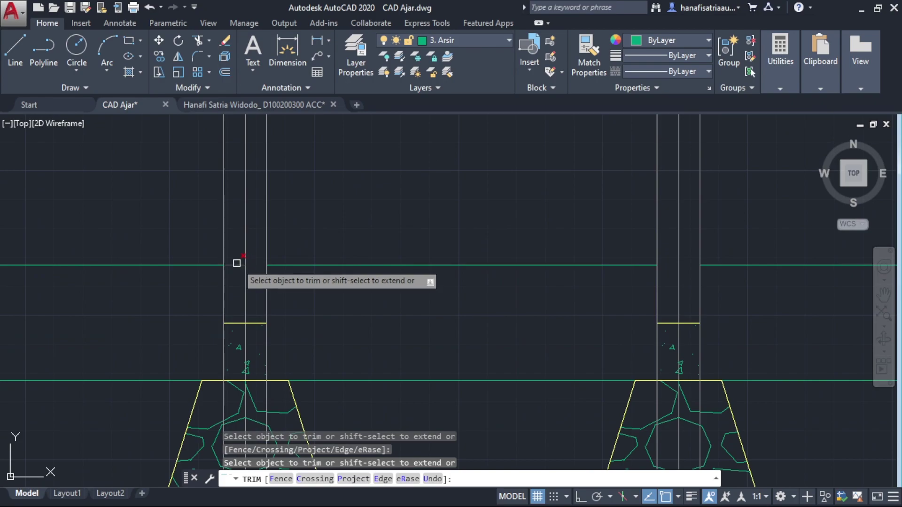
{"action": "key", "text": "Escape"}
{"action": "scroll", "coordinate": [188, 271], "scroll_direction": "down", "scroll_amount": 4}
{"action": "left_click", "coordinate": [171, 272]}
{"action": "left_click", "coordinate": [164, 250]}
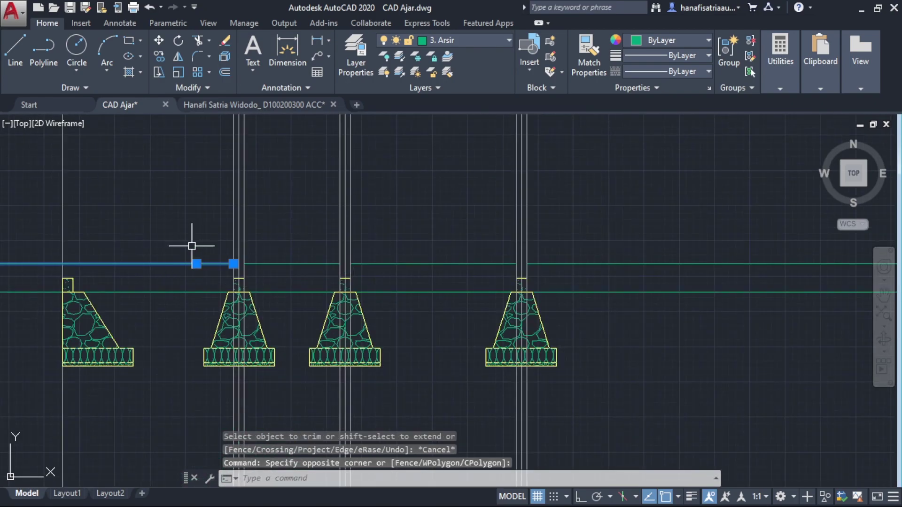
{"action": "left_click", "coordinate": [616, 269]}
{"action": "left_click", "coordinate": [602, 245]}
{"action": "scroll", "coordinate": [480, 263], "scroll_direction": "down", "scroll_amount": 2}
{"action": "middle_click_drag", "start_coordinate": [478, 264], "coordinate": [332, 264]}
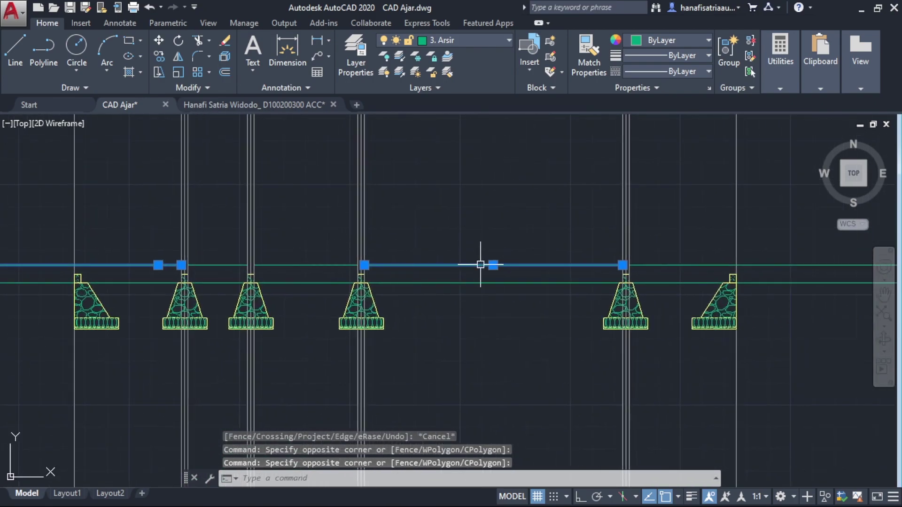
{"action": "middle_click_drag", "start_coordinate": [515, 264], "coordinate": [444, 270]}
{"action": "key", "text": "Escape"}
- Erase the two ground floor level line segments running outward beyond the second and fifth foundations
{"action": "left_click", "coordinate": [700, 268]}
{"action": "scroll", "coordinate": [385, 288], "scroll_direction": "down", "scroll_amount": 2}
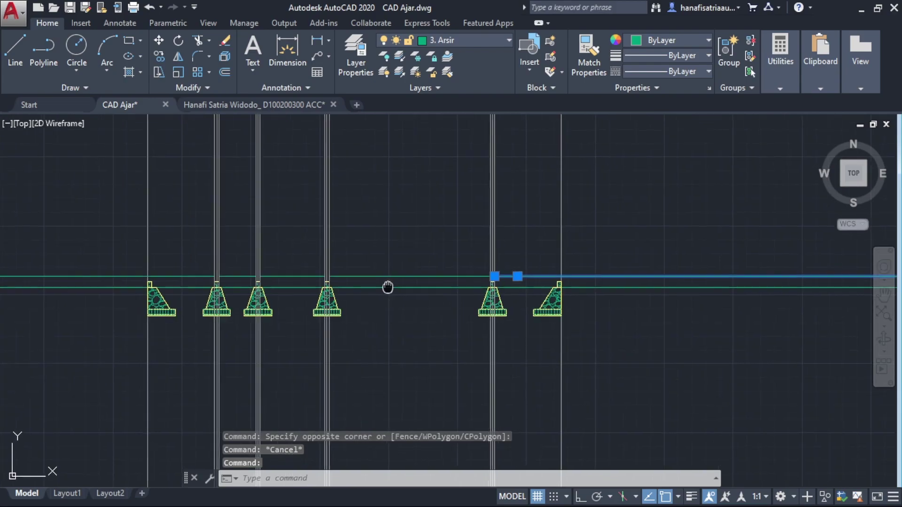
{"action": "middle_click_drag", "start_coordinate": [385, 288], "coordinate": [474, 274]}
{"action": "left_click", "coordinate": [167, 262]}
{"action": "type", "text": "e"}
{"action": "key", "text": "Return"}
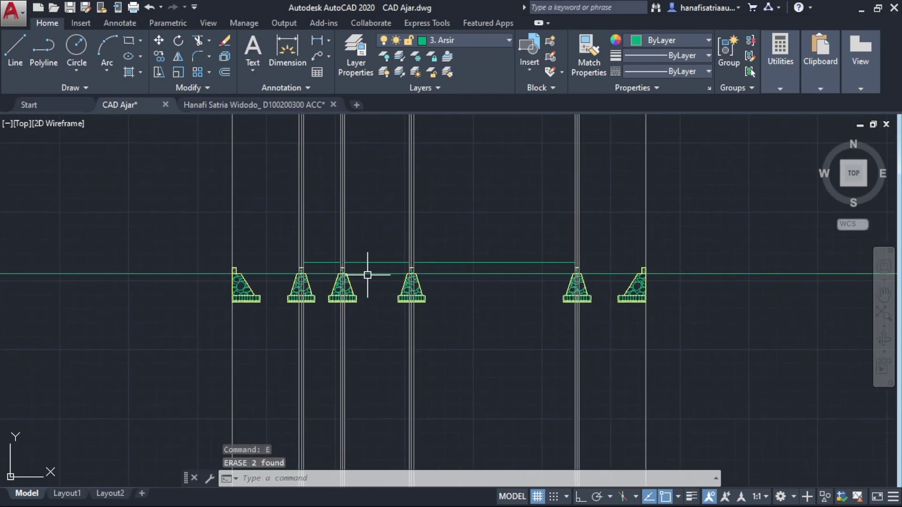
{"action": "middle_click_drag", "start_coordinate": [368, 268], "coordinate": [261, 312]}
{"action": "scroll", "coordinate": [263, 311], "scroll_direction": "up", "scroll_amount": 3}
{"action": "scroll", "coordinate": [221, 289], "scroll_direction": "up", "scroll_amount": 2}
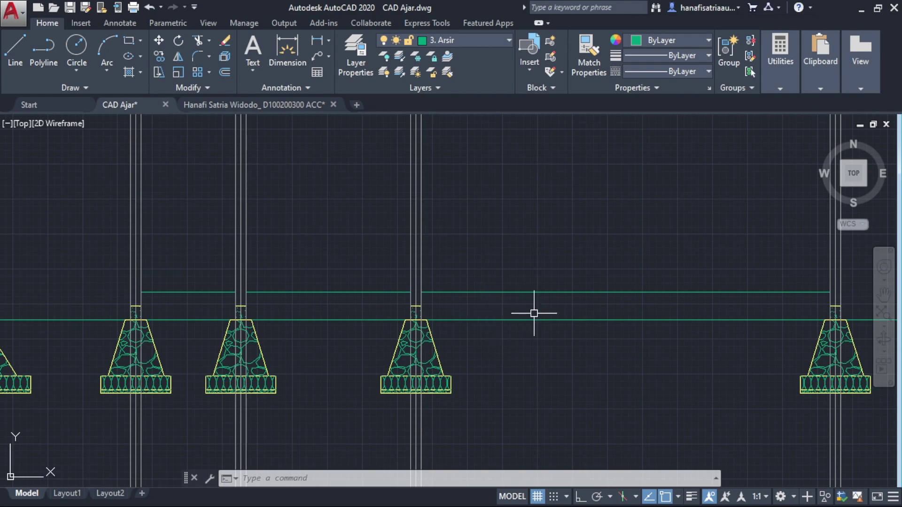
{"action": "left_click", "coordinate": [519, 319]}
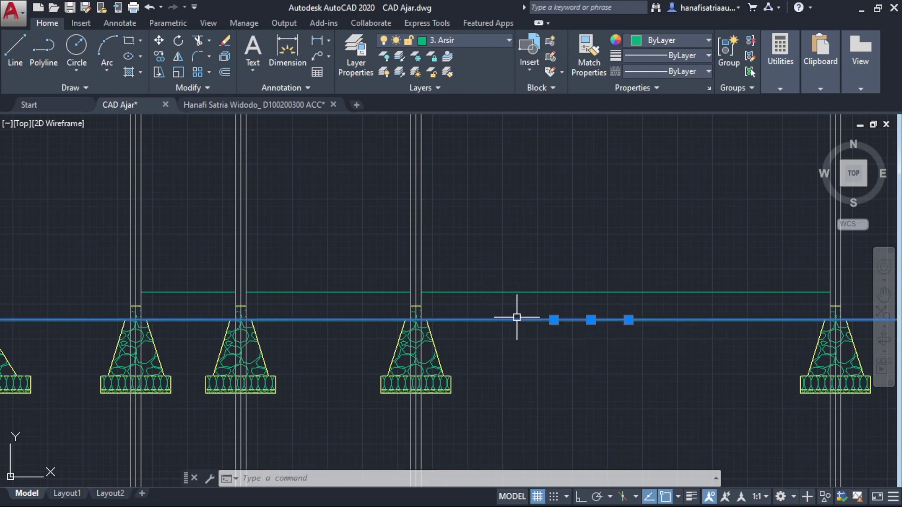
{"action": "left_click", "coordinate": [516, 313]}
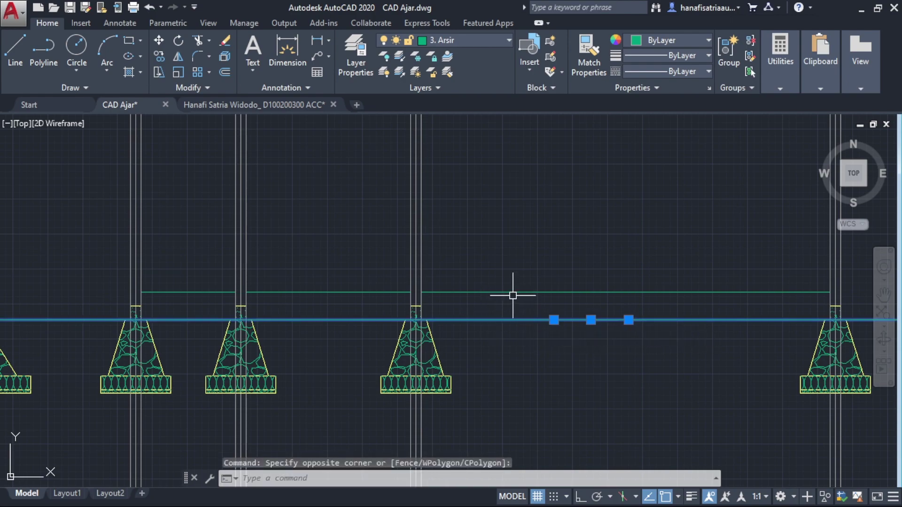
{"action": "key", "text": "Escape"}
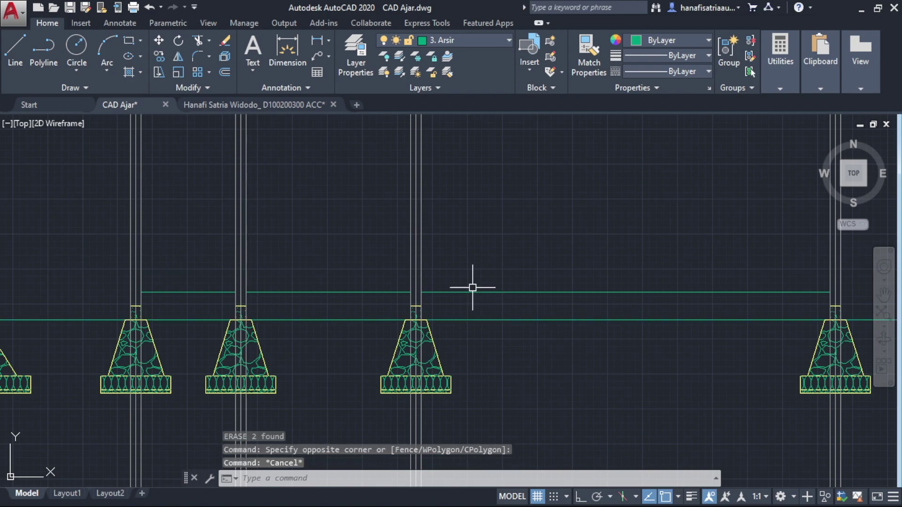
{"action": "scroll", "coordinate": [138, 291], "scroll_direction": "up", "scroll_amount": 4}
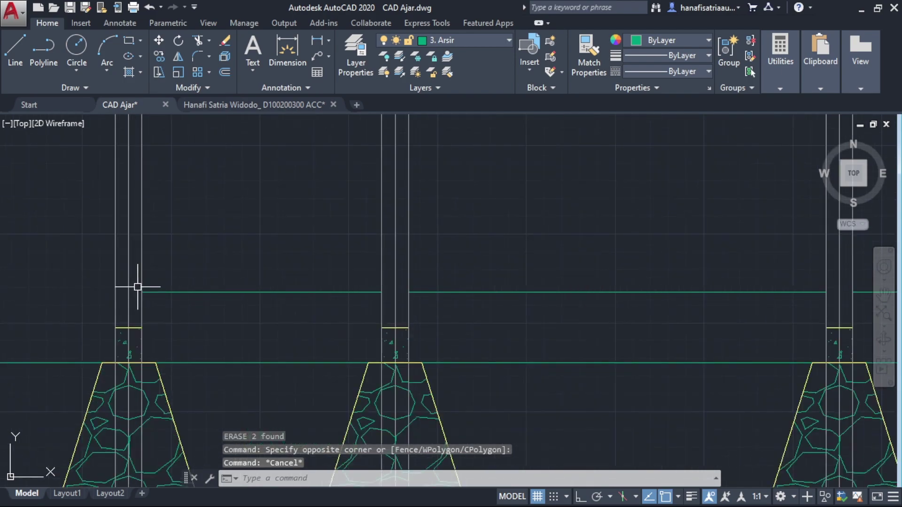
{"action": "scroll", "coordinate": [203, 295], "scroll_direction": "down", "scroll_amount": 2}
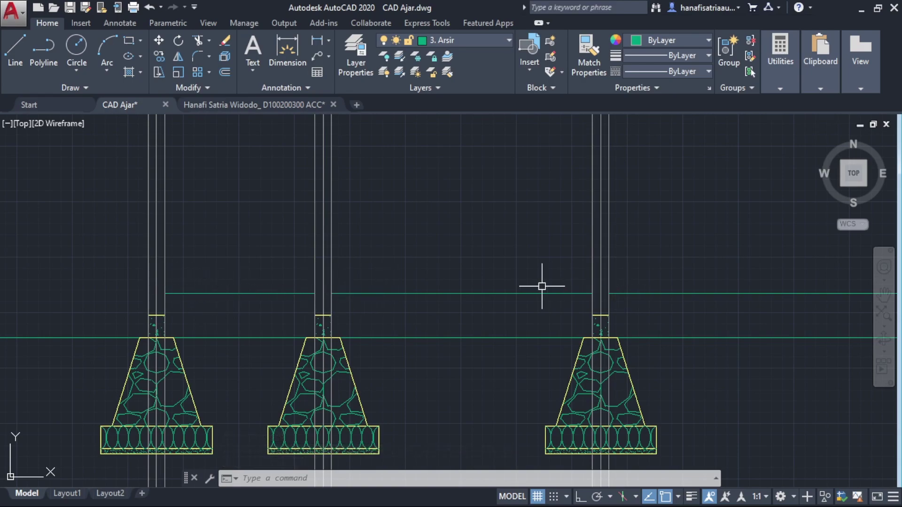
- Move the three ground floor level line segments between the second and fifth foundations to the layer 14. Lantai
{"action": "middle_click_drag", "start_coordinate": [542, 286], "coordinate": [263, 282]}
{"action": "scroll", "coordinate": [282, 284], "scroll_direction": "down", "scroll_amount": 2}
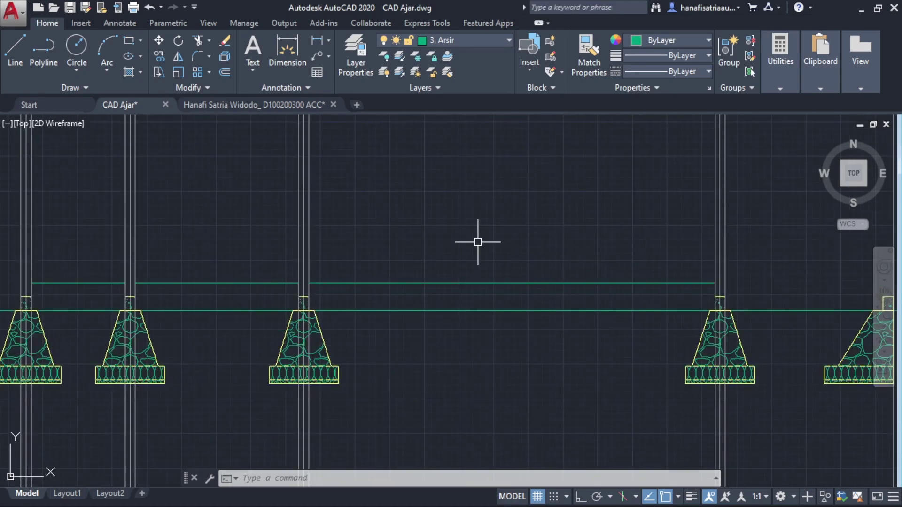
{"action": "scroll", "coordinate": [440, 244], "scroll_direction": "down", "scroll_amount": 2}
{"action": "left_click", "coordinate": [407, 279]}
{"action": "left_click", "coordinate": [392, 258]}
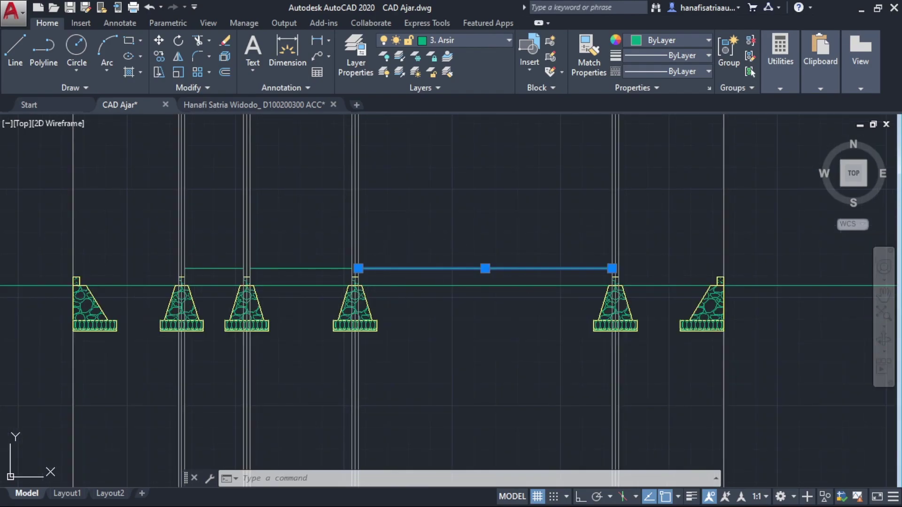
{"action": "left_click", "coordinate": [312, 274]}
{"action": "left_click", "coordinate": [298, 254]}
{"action": "left_click", "coordinate": [218, 273]}
{"action": "left_click", "coordinate": [212, 265]}
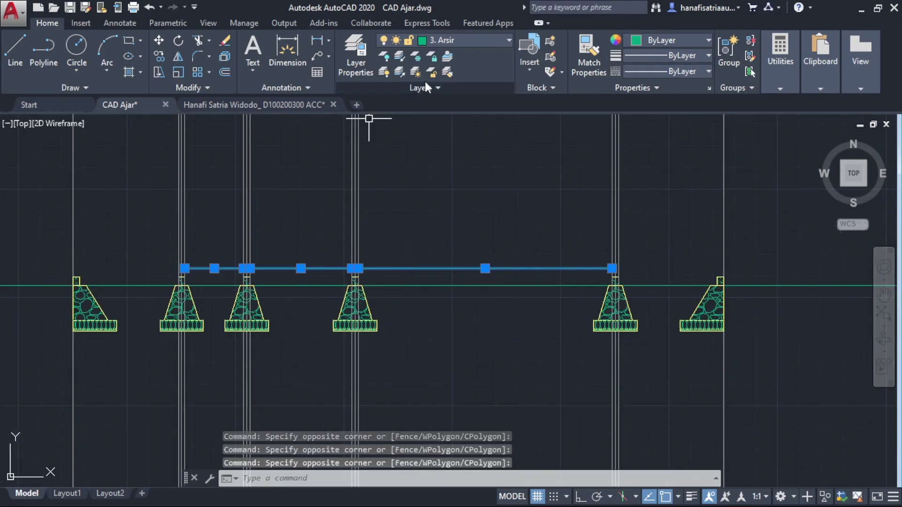
{"action": "left_click", "coordinate": [455, 41]}
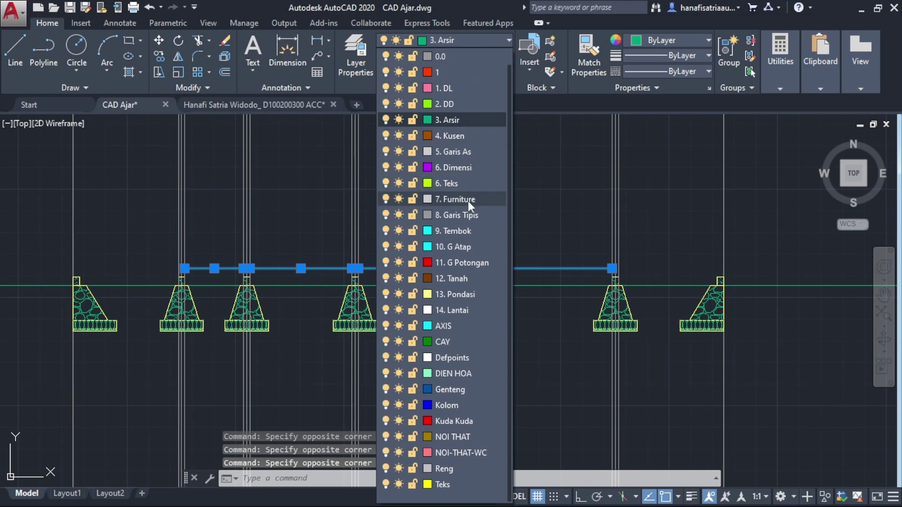
{"action": "left_click", "coordinate": [463, 311]}
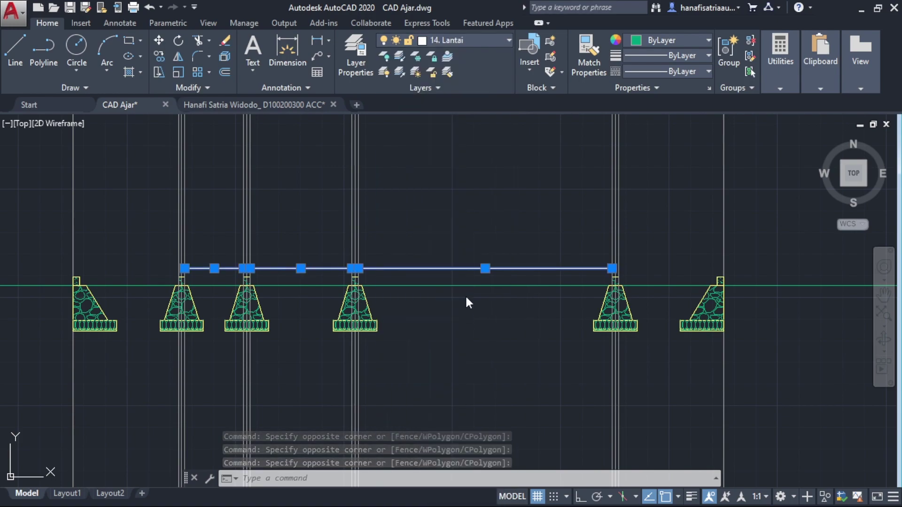
{"action": "key", "text": "Escape"}
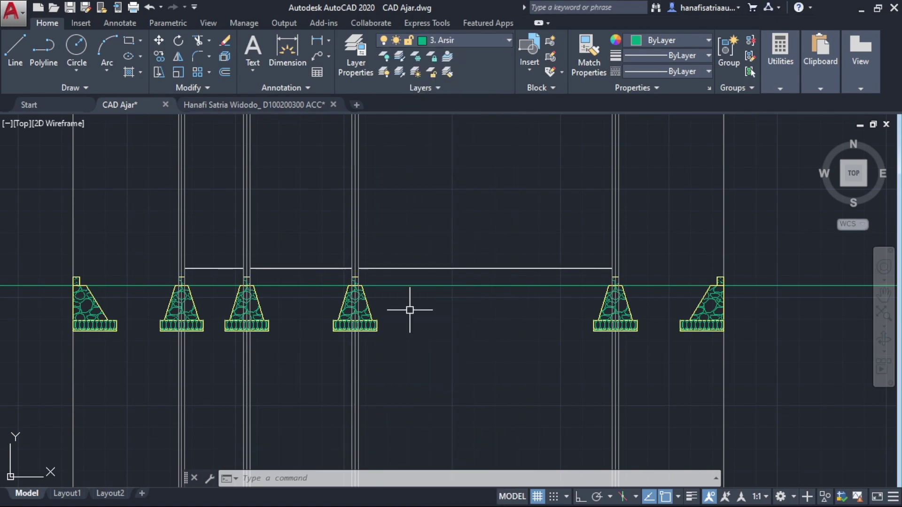
- Switch to the reference drawing and examine the floor lines in its section between Kamar Tidur 1 and Ruang Keluarga
{"action": "scroll", "coordinate": [377, 272], "scroll_direction": "up", "scroll_amount": 2}
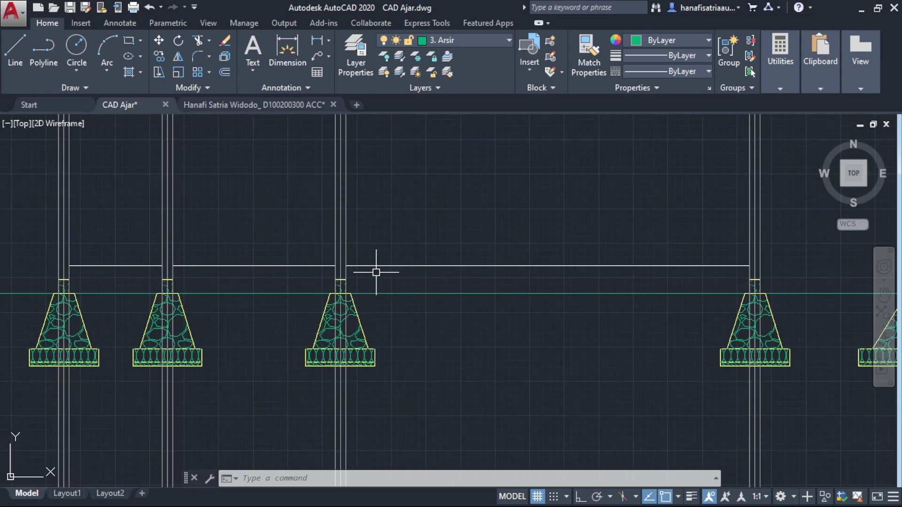
{"action": "left_click", "coordinate": [264, 102]}
{"action": "scroll", "coordinate": [106, 234], "scroll_direction": "up", "scroll_amount": 4}
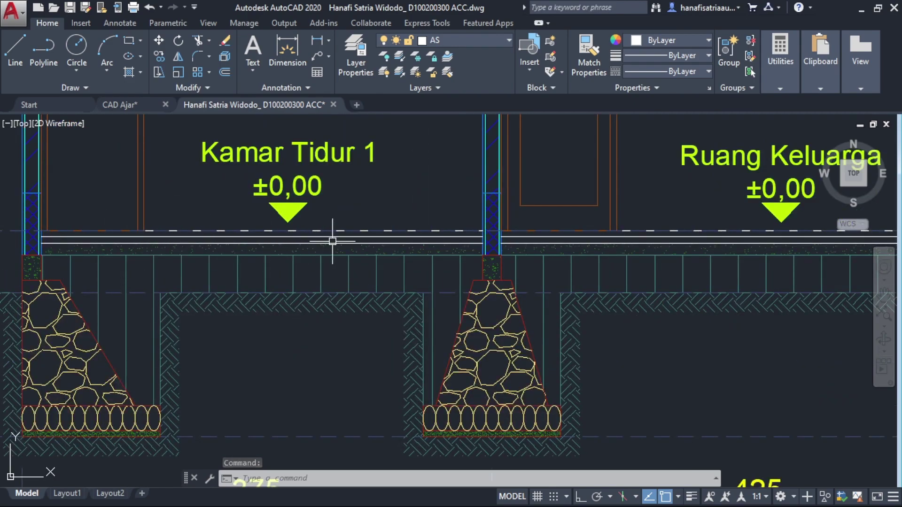
{"action": "scroll", "coordinate": [329, 200], "scroll_direction": "down", "scroll_amount": 2}
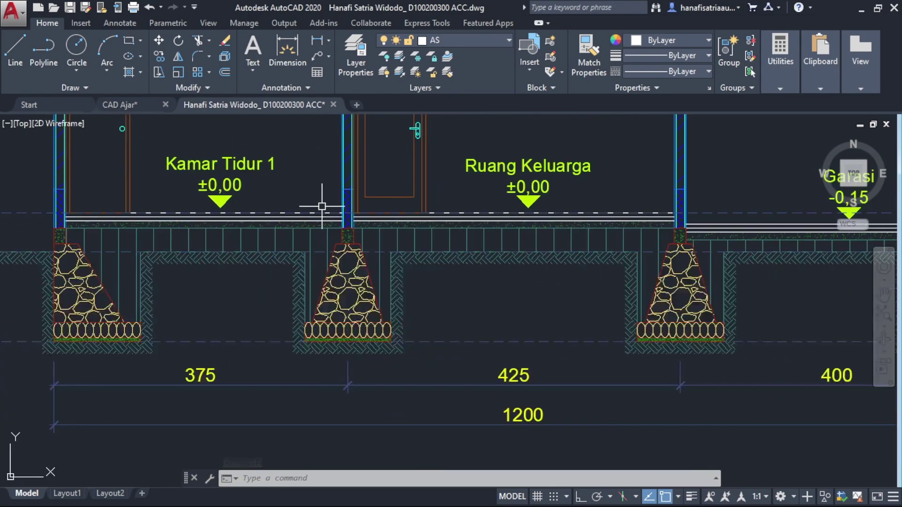
{"action": "scroll", "coordinate": [350, 206], "scroll_direction": "up", "scroll_amount": 3}
- Examine the labelled floor layers and levels in the reference foundation detail between Musholla and Kamar Tidur 2
{"action": "scroll", "coordinate": [447, 222], "scroll_direction": "down", "scroll_amount": 6}
{"action": "scroll", "coordinate": [584, 306], "scroll_direction": "down", "scroll_amount": 3}
{"action": "mouse_move", "coordinate": [584, 306]}
{"action": "middle_mouse_down"}
{"action": "mouse_move", "coordinate": [423, 238]}
{"action": "mouse_move", "coordinate": [356, 224]}
{"action": "middle_mouse_up"}
{"action": "scroll", "coordinate": [356, 224], "scroll_direction": "down", "scroll_amount": 3}
{"action": "middle_click_drag", "start_coordinate": [586, 290], "coordinate": [439, 187]}
{"action": "middle_click_drag", "start_coordinate": [466, 321], "coordinate": [461, 244]}
{"action": "scroll", "coordinate": [483, 306], "scroll_direction": "up", "scroll_amount": 10}
{"action": "scroll", "coordinate": [528, 266], "scroll_direction": "up", "scroll_amount": 5}
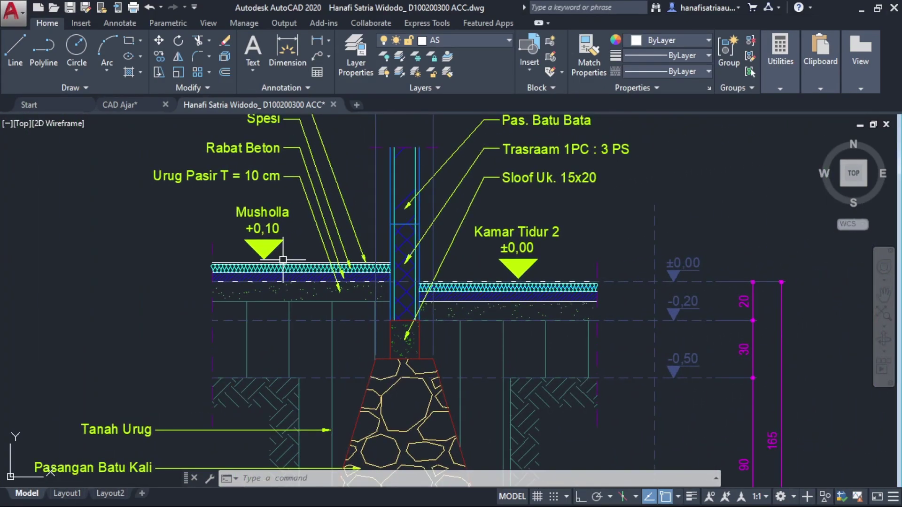
{"action": "scroll", "coordinate": [282, 260], "scroll_direction": "up", "scroll_amount": 2}
{"action": "middle_click_drag", "start_coordinate": [294, 266], "coordinate": [297, 284]}
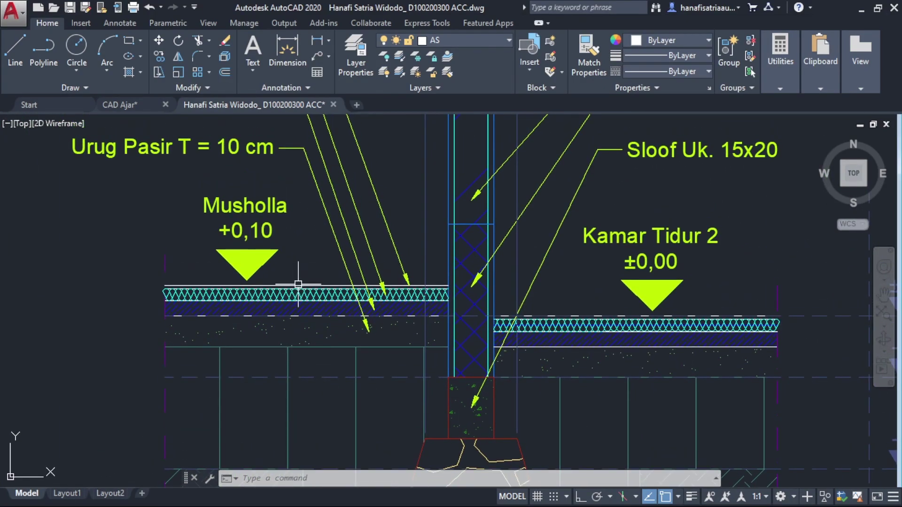
{"action": "scroll", "coordinate": [298, 282], "scroll_direction": "down", "scroll_amount": 3}
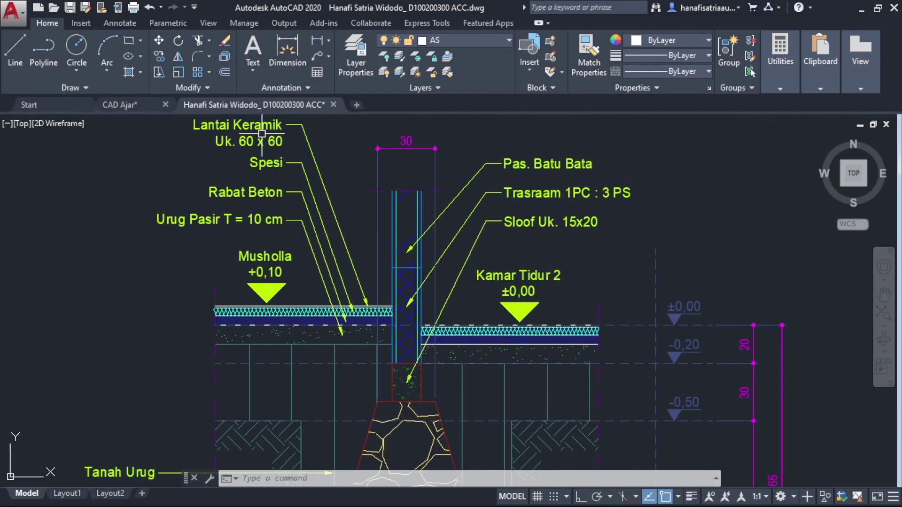
{"action": "scroll", "coordinate": [359, 304], "scroll_direction": "up", "scroll_amount": 4}
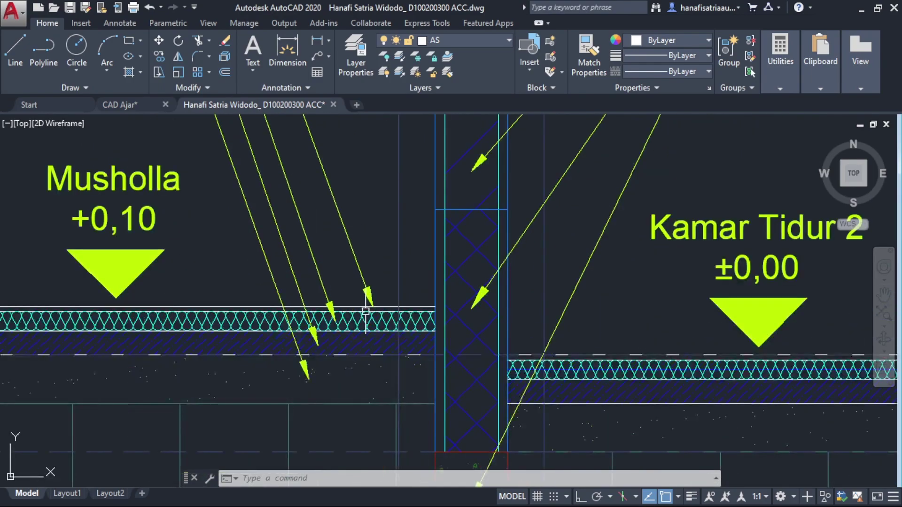
{"action": "scroll", "coordinate": [357, 317], "scroll_direction": "down", "scroll_amount": 4}
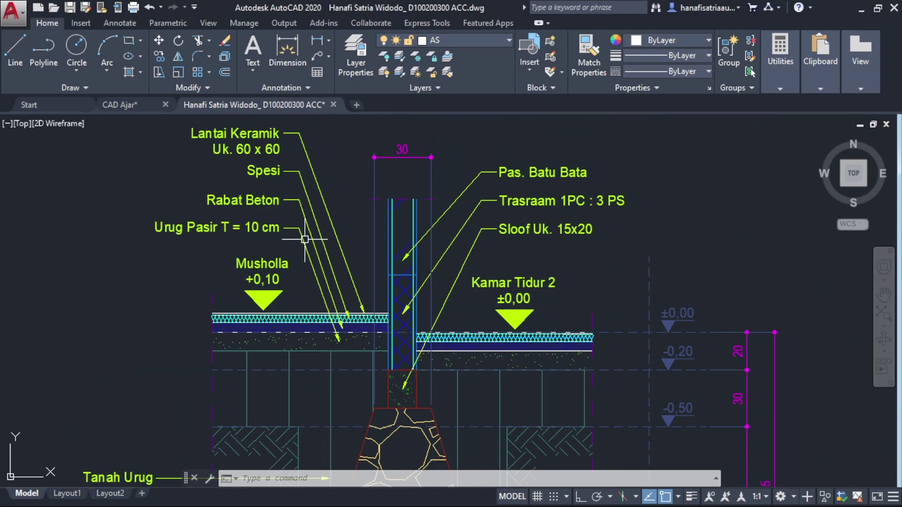
{"action": "scroll", "coordinate": [359, 326], "scroll_direction": "up", "scroll_amount": 2}
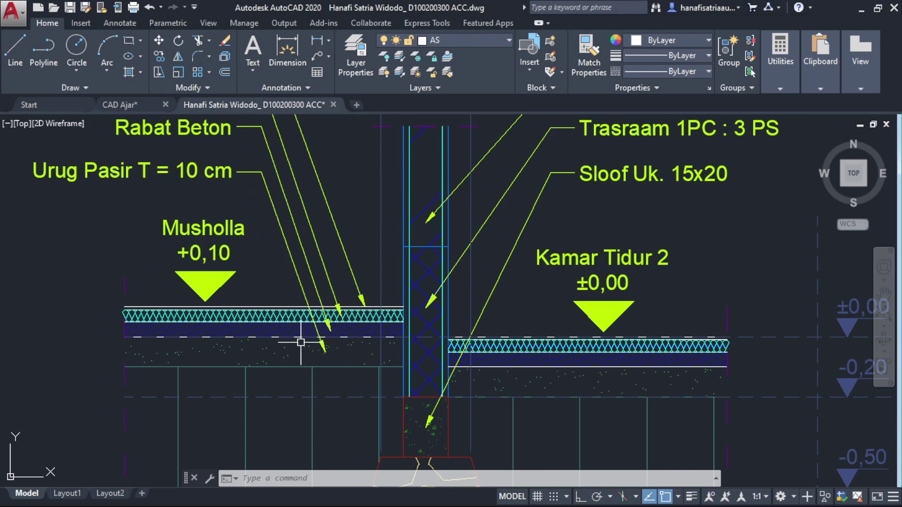
- Return to the reference section and examine the floor layer lines below Ruang Keluarga
{"action": "scroll", "coordinate": [323, 288], "scroll_direction": "down", "scroll_amount": 10}
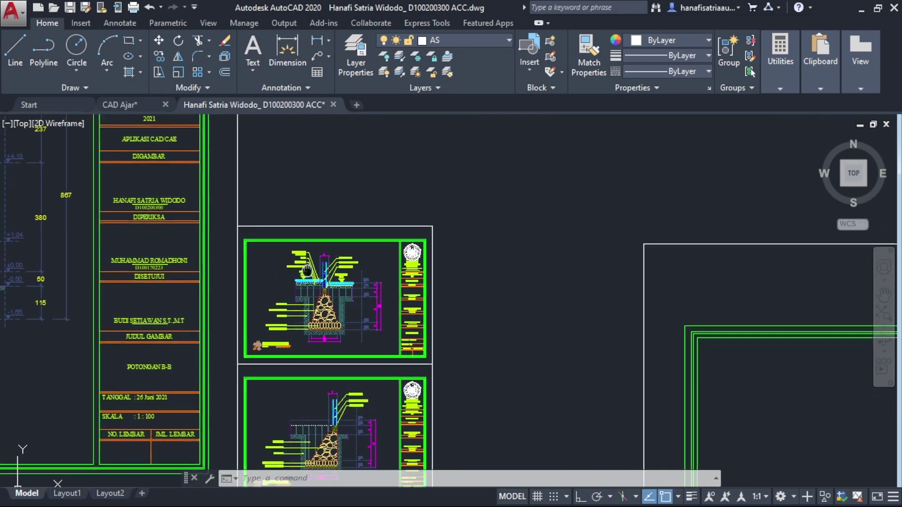
{"action": "middle_click_drag", "start_coordinate": [285, 224], "coordinate": [345, 423]}
{"action": "scroll", "coordinate": [318, 301], "scroll_direction": "up", "scroll_amount": 6}
{"action": "scroll", "coordinate": [254, 306], "scroll_direction": "up", "scroll_amount": 8}
{"action": "scroll", "coordinate": [364, 350], "scroll_direction": "up", "scroll_amount": 4}
{"action": "scroll", "coordinate": [288, 284], "scroll_direction": "up", "scroll_amount": 2}
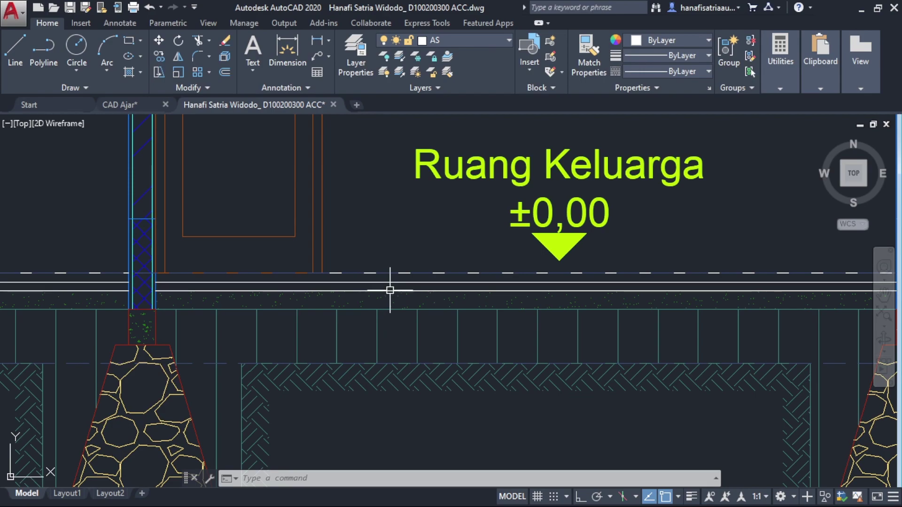
- Add an aligned dimension between the dashed floor line and the first solid line below Ruang Keluarga in the reference section
{"action": "scroll", "coordinate": [389, 278], "scroll_direction": "up", "scroll_amount": 2}
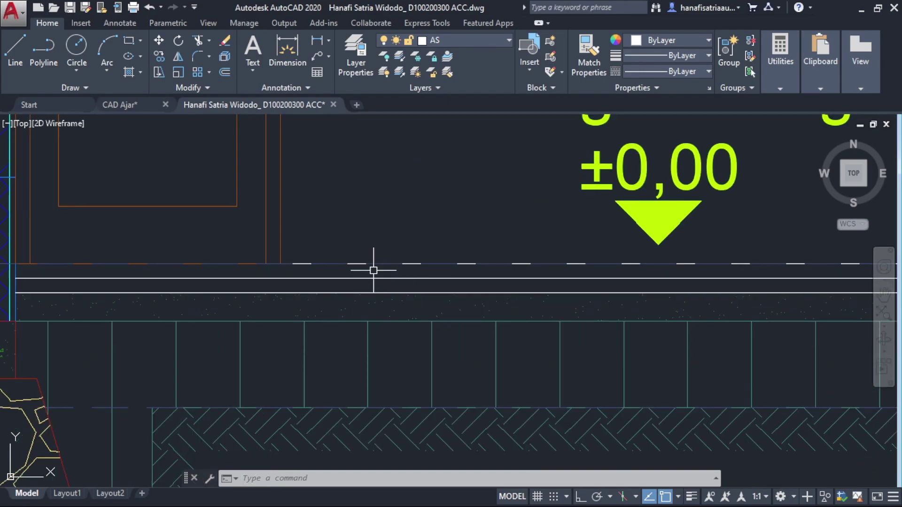
{"action": "scroll", "coordinate": [373, 267], "scroll_direction": "up", "scroll_amount": 2}
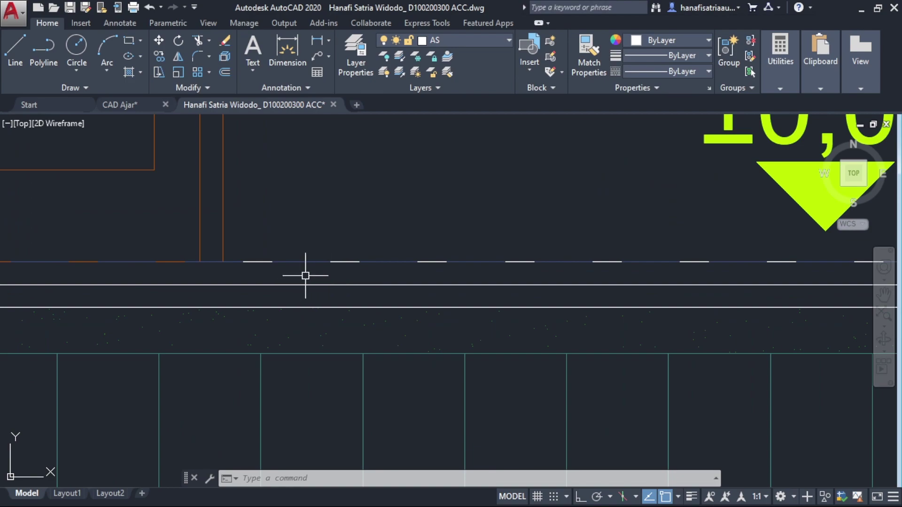
{"action": "type", "text": "dal"}
{"action": "key", "text": "Return"}
{"action": "left_click", "coordinate": [345, 262]}
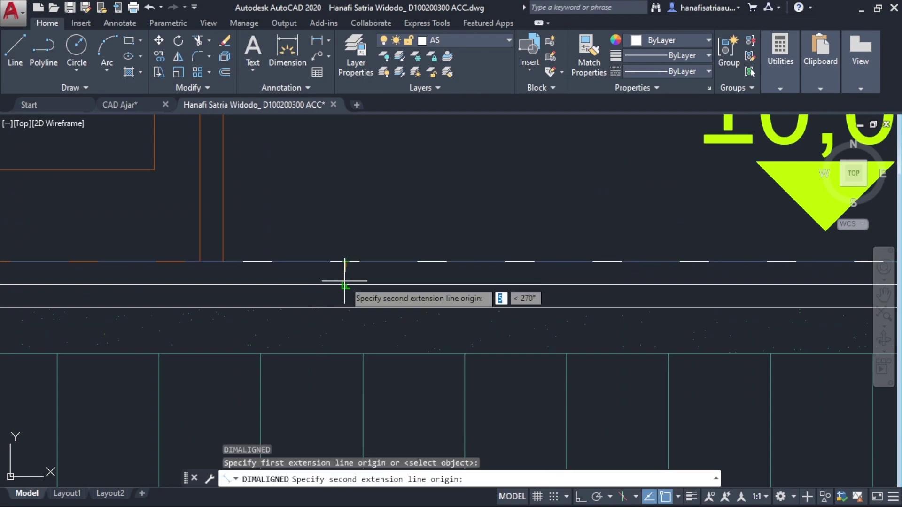
{"action": "left_click", "coordinate": [347, 284]}
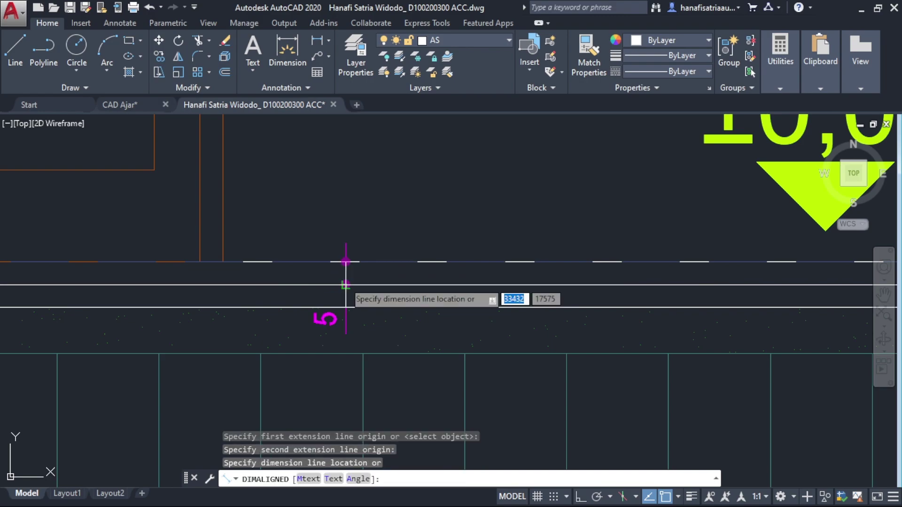
{"action": "left_click", "coordinate": [324, 277]}
- Add aligned dimensions for the next floor layer and the stippled layer beneath it in the reference section
{"action": "key", "text": "Return"}
{"action": "left_click", "coordinate": [429, 285]}
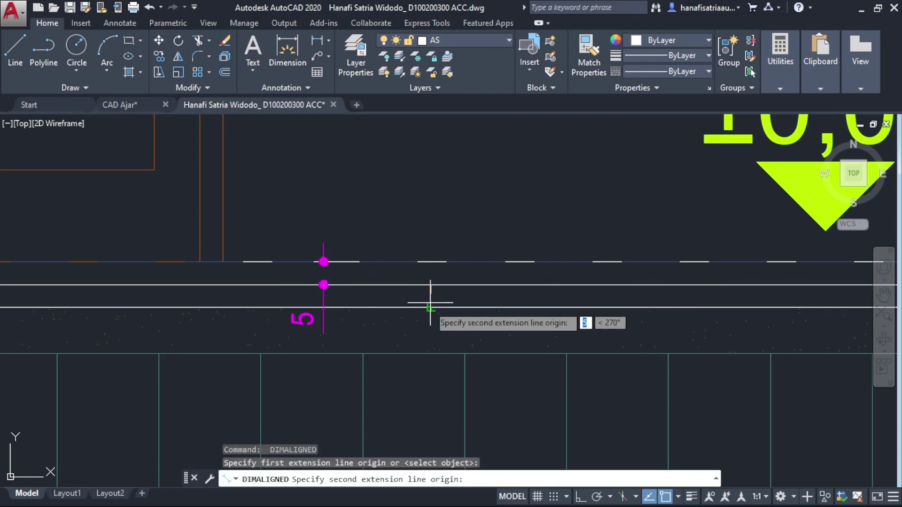
{"action": "left_click", "coordinate": [426, 308]}
{"action": "left_click", "coordinate": [394, 305]}
{"action": "key", "text": "Return"}
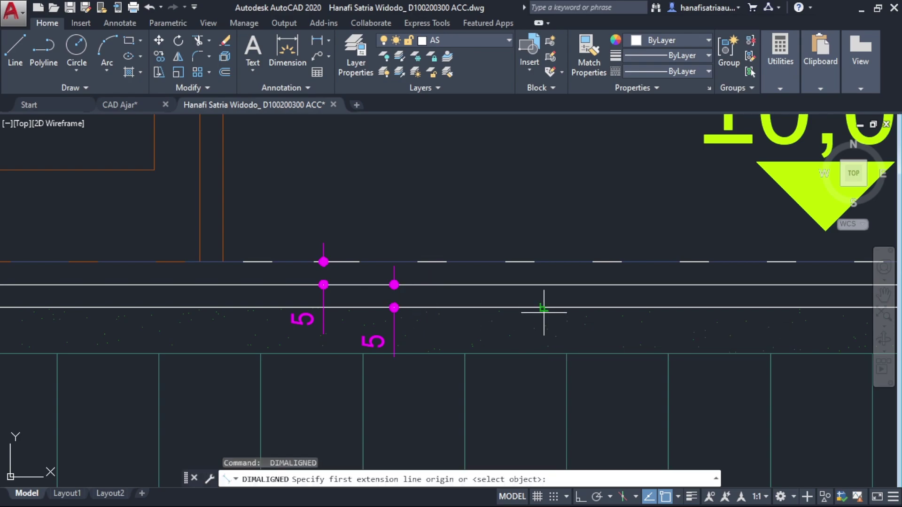
{"action": "left_click", "coordinate": [543, 308]}
{"action": "left_click", "coordinate": [543, 354]}
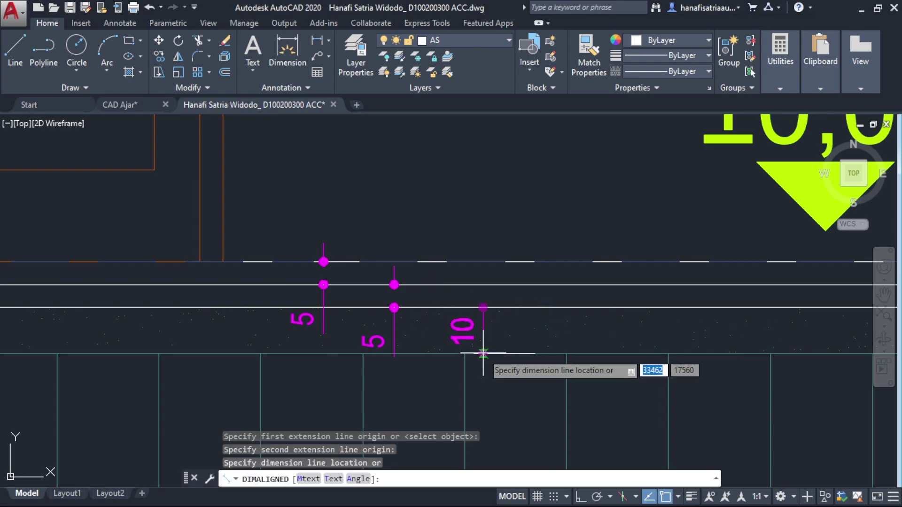
{"action": "left_click", "coordinate": [483, 349]}
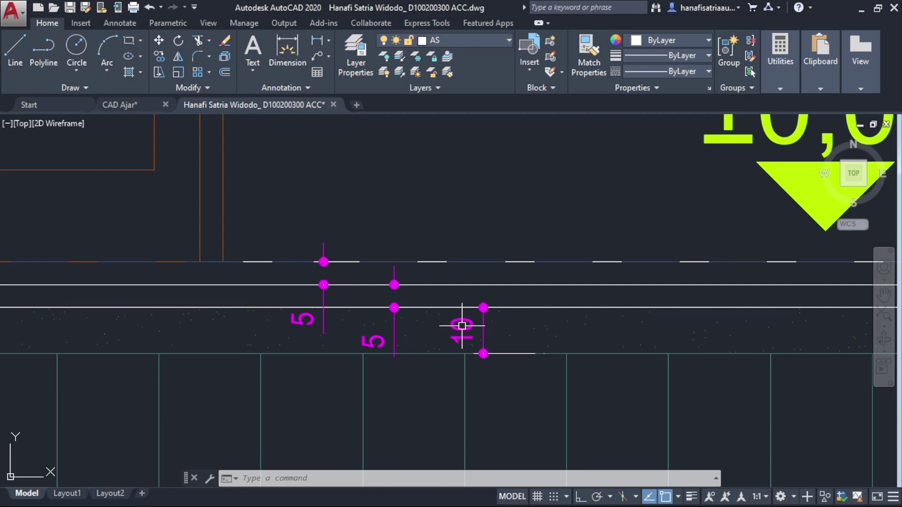
- Switch to the CAD Ajar drawing and copy the floor line between the fourth and fifth foundations 5 units straight down with Ortho on
{"action": "left_click", "coordinate": [126, 105]}
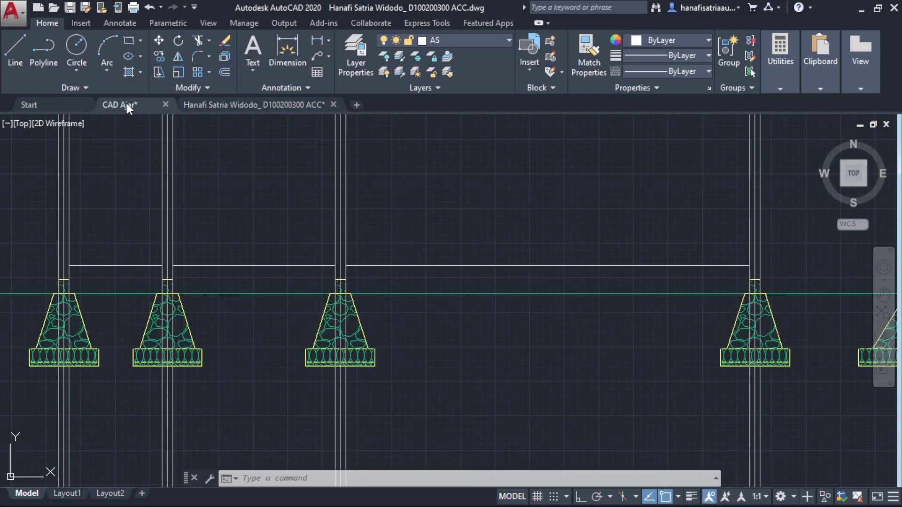
{"action": "left_click", "coordinate": [248, 243]}
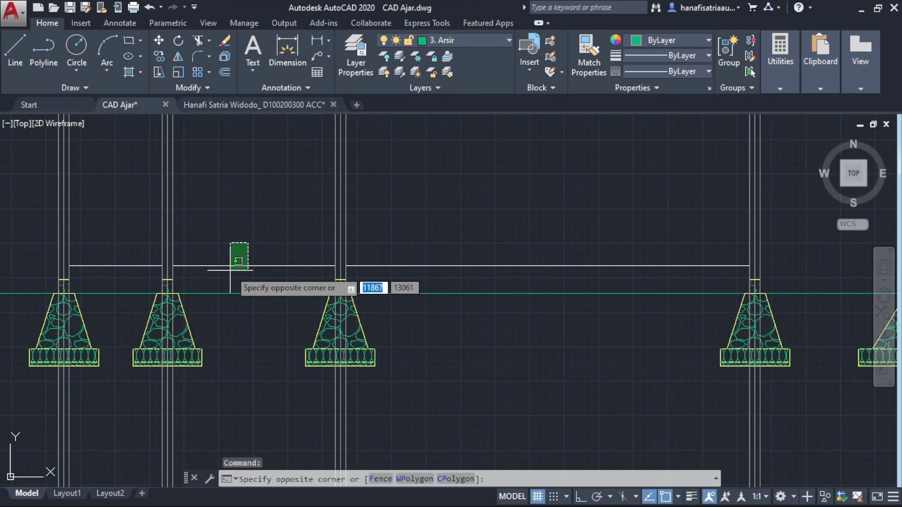
{"action": "key", "text": "Escape"}
{"action": "left_click", "coordinate": [470, 254]}
{"action": "left_click", "coordinate": [446, 284]}
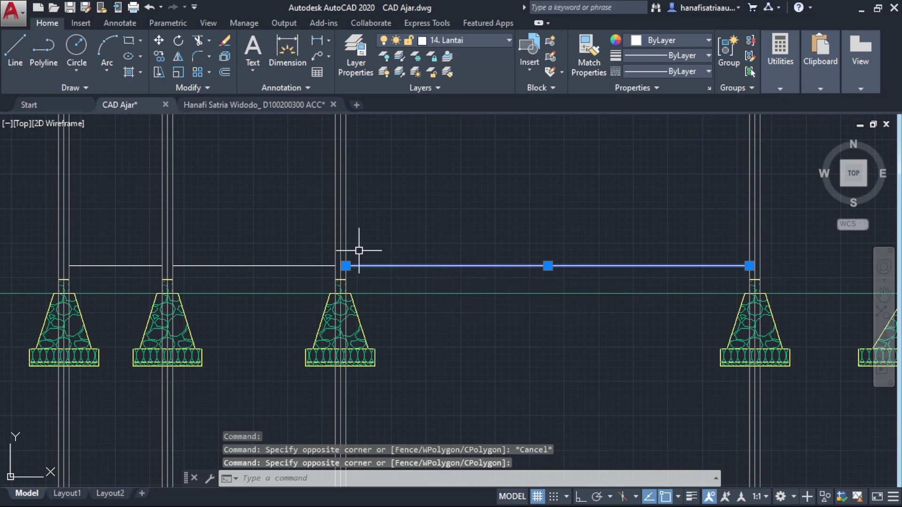
{"action": "middle_click_drag", "start_coordinate": [400, 254], "coordinate": [303, 270]}
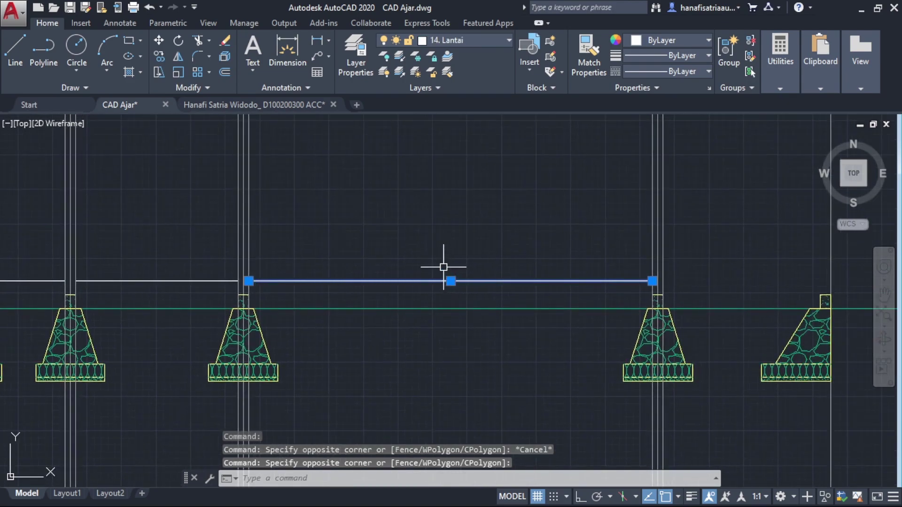
{"action": "type", "text": "co"}
{"action": "key", "text": "Return"}
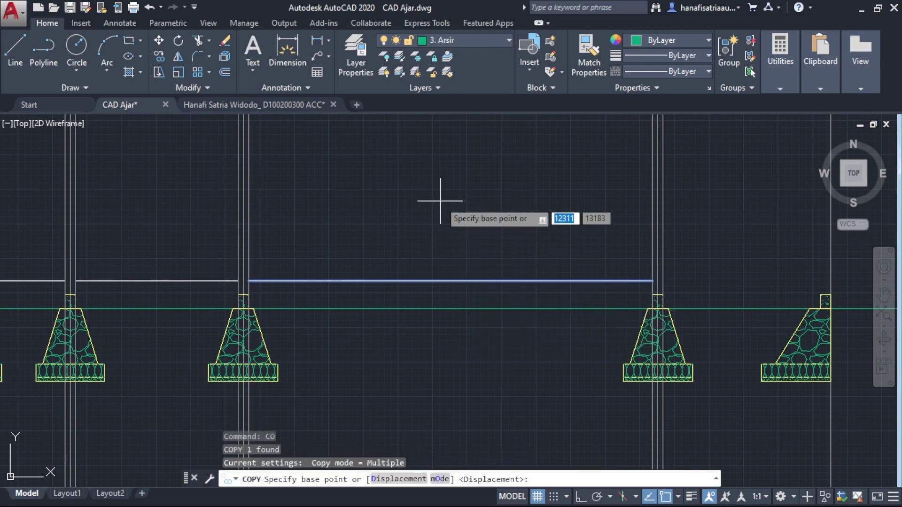
{"action": "left_click", "coordinate": [440, 201]}
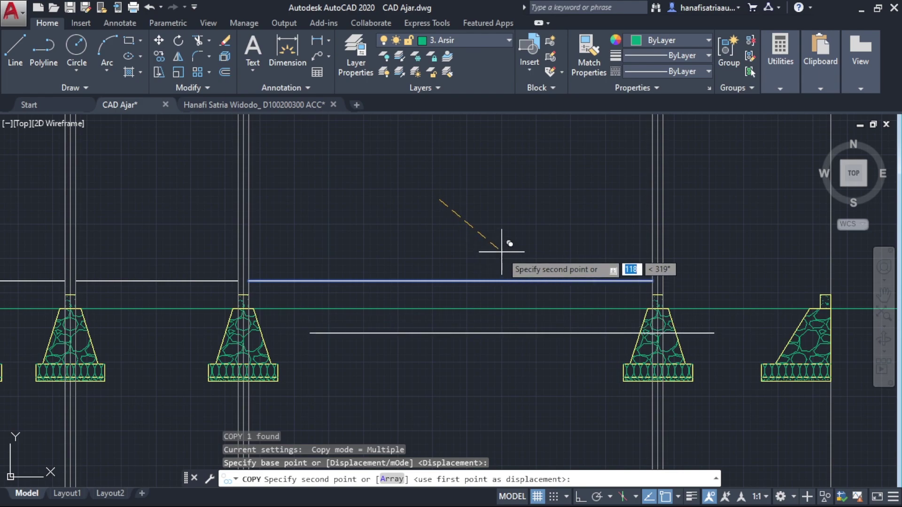
{"action": "key", "text": "F8"}
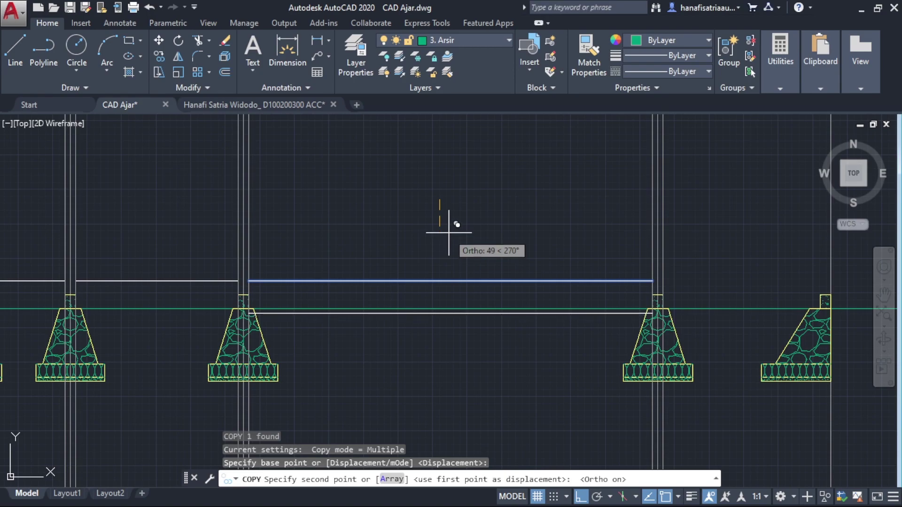
{"action": "type", "text": "5"}
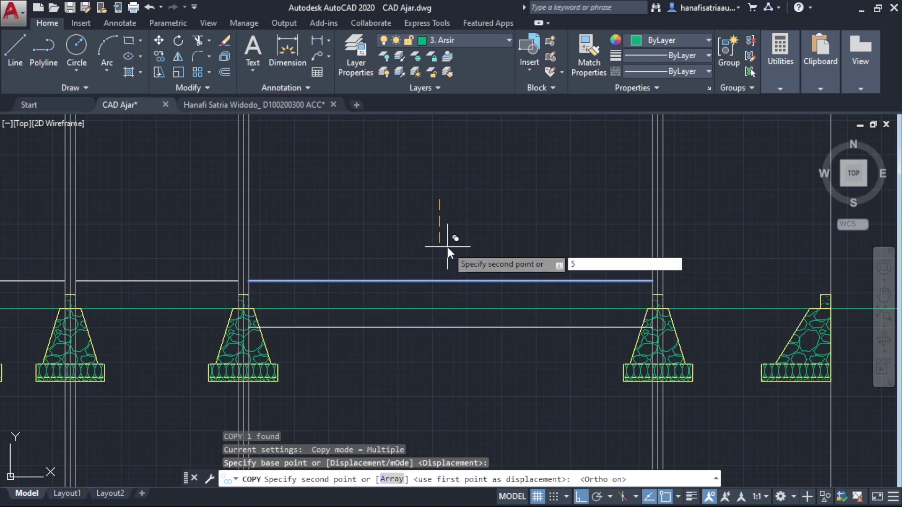
{"action": "key", "text": "Return"}
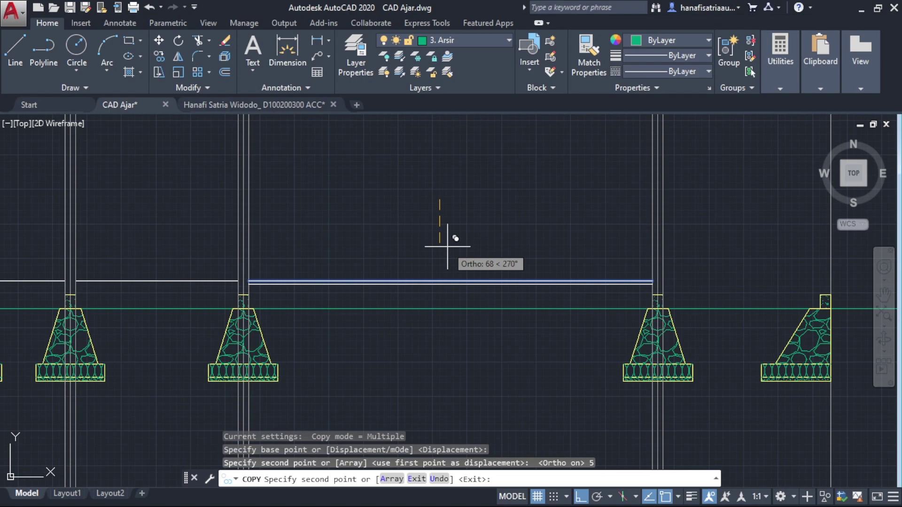
- Place two more copies of that floor line 10 and 20 units below the original, and end the copying
{"action": "scroll", "coordinate": [447, 246], "scroll_direction": "up", "scroll_amount": 2}
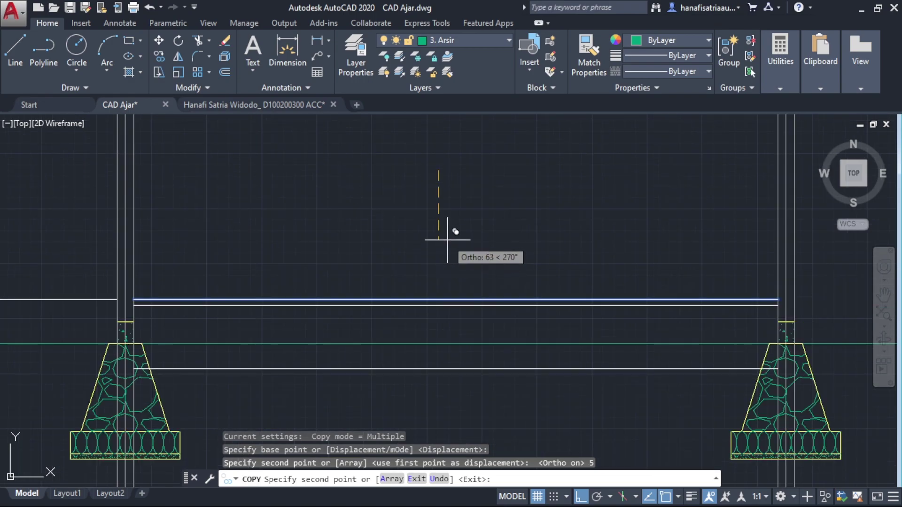
{"action": "type", "text": "10"}
{"action": "key", "text": "Return"}
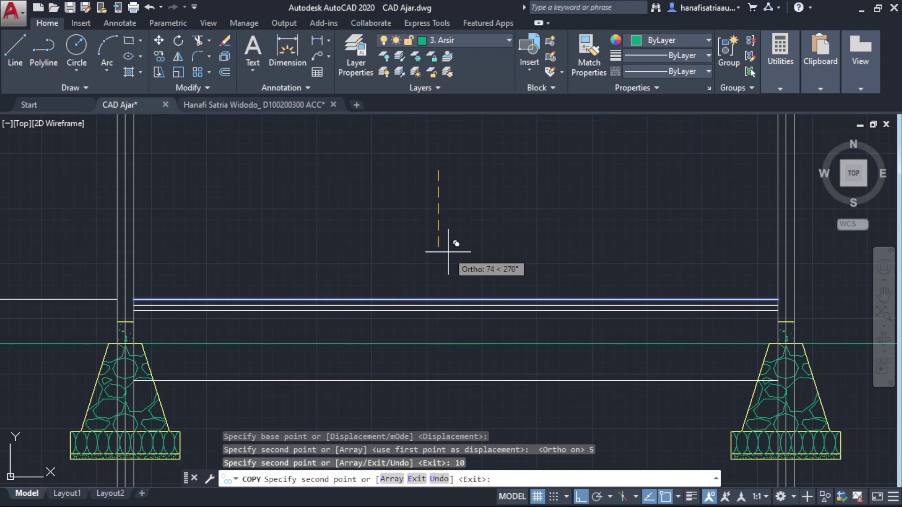
{"action": "type", "text": "20"}
{"action": "key", "text": "Return"}
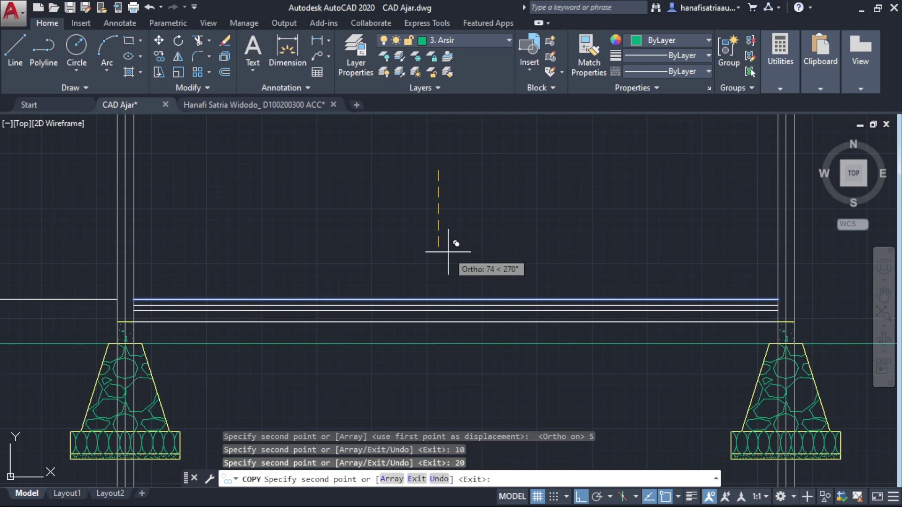
{"action": "key", "text": "Escape"}
- Add an aligned dimension between the top floor line and the first copy beneath it
{"action": "scroll", "coordinate": [387, 300], "scroll_direction": "up", "scroll_amount": 2}
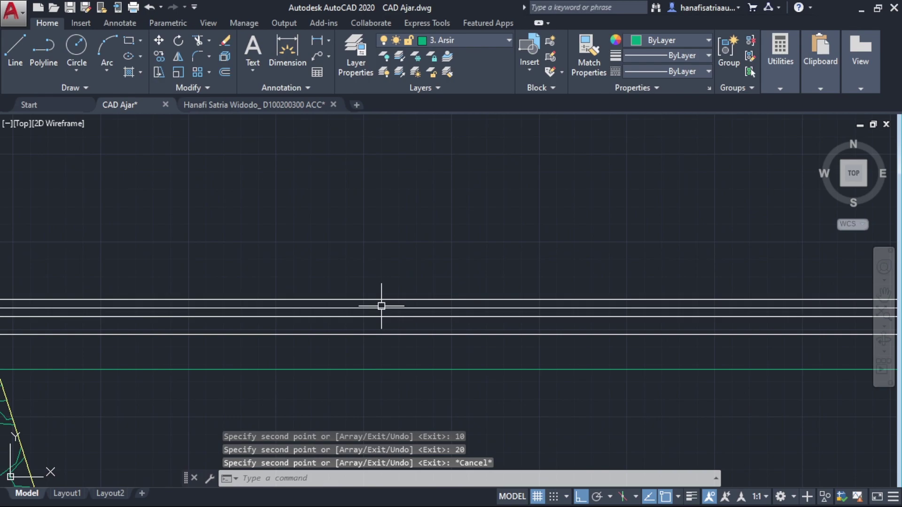
{"action": "middle_click_drag", "start_coordinate": [381, 306], "coordinate": [437, 275]}
{"action": "type", "text": "da"}
{"action": "key", "text": "BackSpace"}
{"action": "key", "text": "BackSpace"}
{"action": "type", "text": "dal"}
{"action": "key", "text": "Return"}
{"action": "scroll", "coordinate": [438, 274], "scroll_direction": "up", "scroll_amount": 2}
{"action": "left_click", "coordinate": [460, 263]}
{"action": "left_click", "coordinate": [459, 275]}
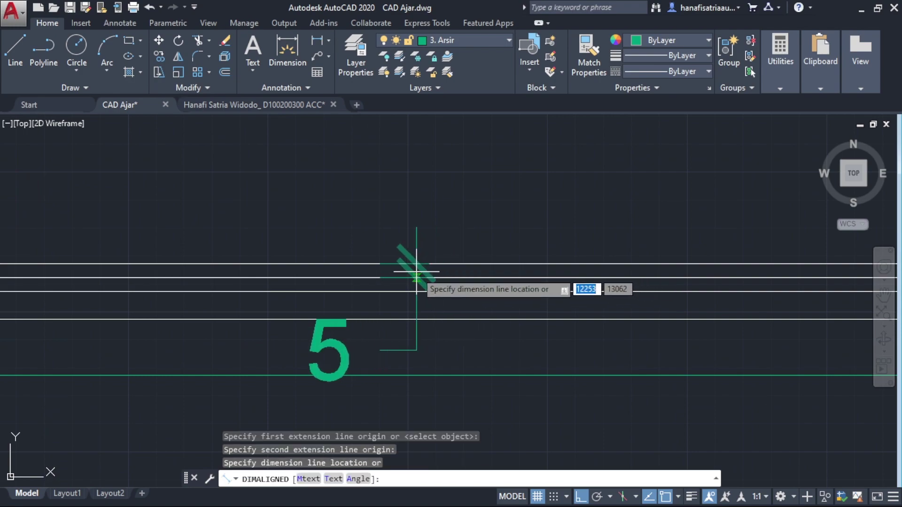
{"action": "left_click", "coordinate": [413, 262]}
- Dimension the gap between the second and third floor lines and try to dimension the gap down to the lowest line
{"action": "key", "text": "Return"}
{"action": "left_click", "coordinate": [595, 278]}
{"action": "left_click", "coordinate": [596, 291]}
{"action": "left_click", "coordinate": [555, 284]}
{"action": "key", "text": "Return"}
{"action": "left_click", "coordinate": [717, 292]}
{"action": "left_click", "coordinate": [716, 320]}
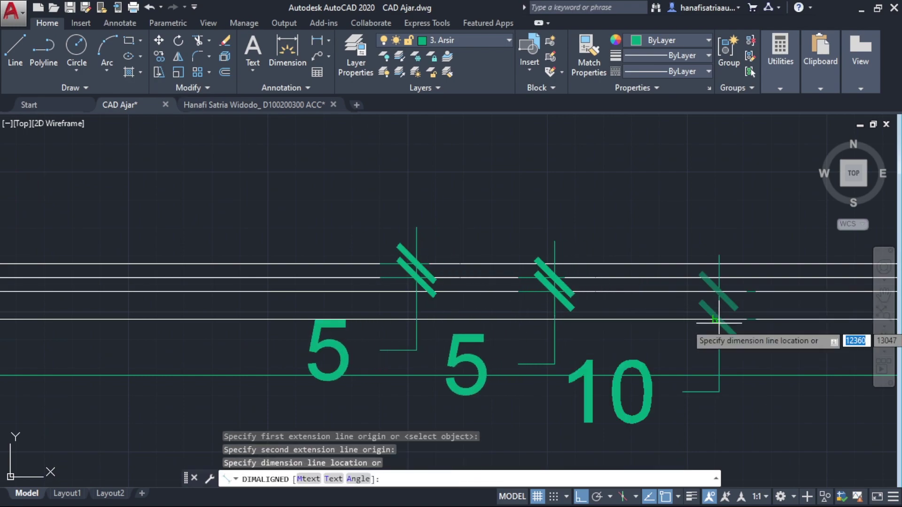
{"action": "key", "text": "Escape"}
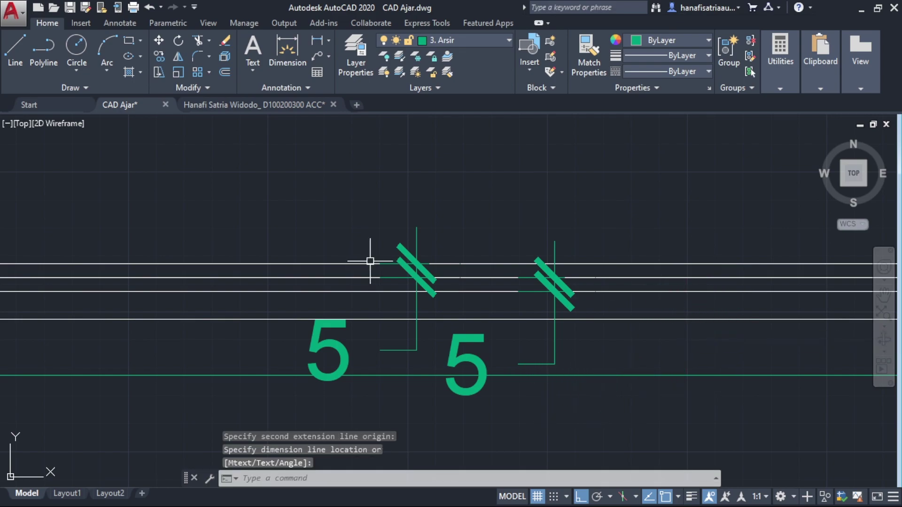
{"action": "key", "text": "Escape"}
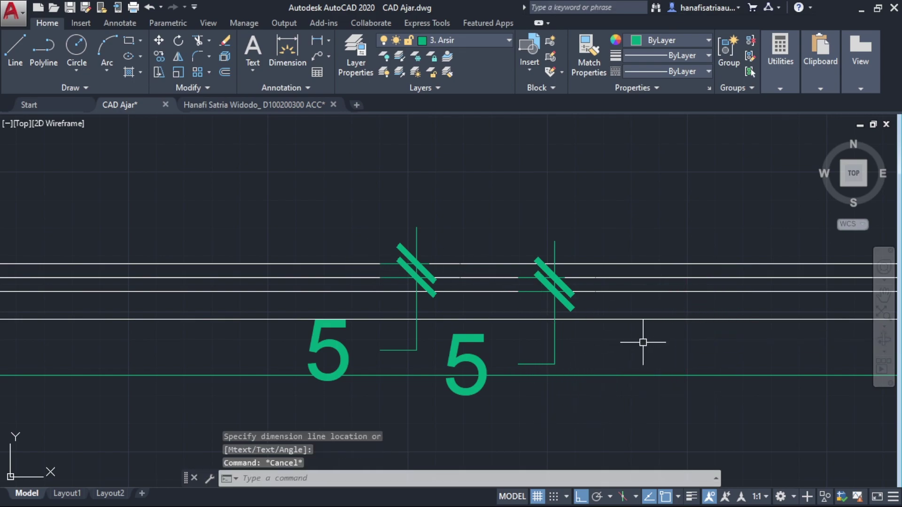
- Erase the two aligned dimensions placed on the new floor layer lines
{"action": "left_click", "coordinate": [585, 336]}
{"action": "left_click", "coordinate": [378, 353]}
{"action": "type", "text": "e"}
{"action": "key", "text": "Return"}
{"action": "scroll", "coordinate": [356, 329], "scroll_direction": "down", "scroll_amount": 2}
{"action": "scroll", "coordinate": [353, 312], "scroll_direction": "down", "scroll_amount": 3}
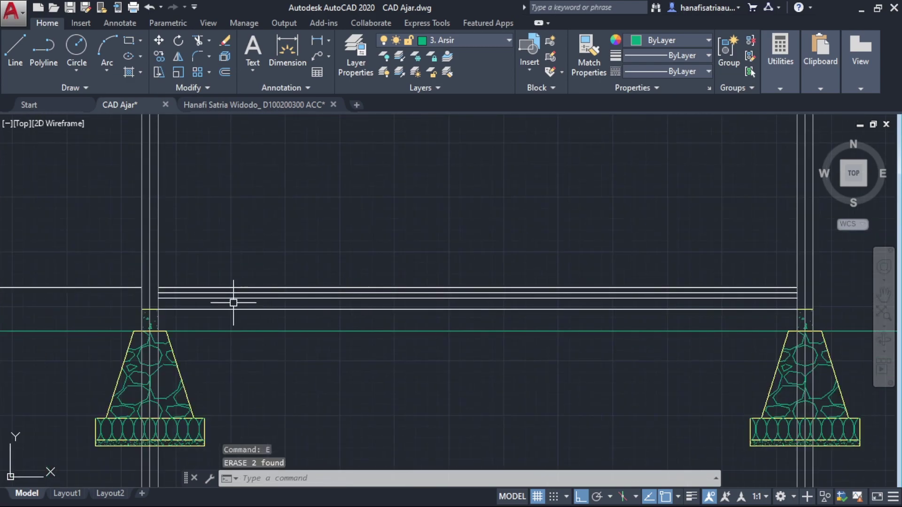
{"action": "scroll", "coordinate": [303, 294], "scroll_direction": "up", "scroll_amount": 2}
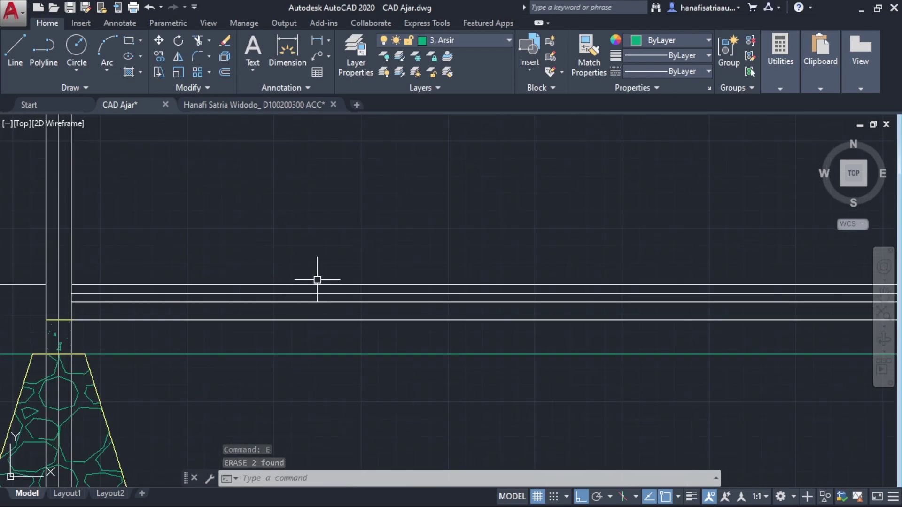
{"action": "scroll", "coordinate": [320, 346], "scroll_direction": "down", "scroll_amount": 2}
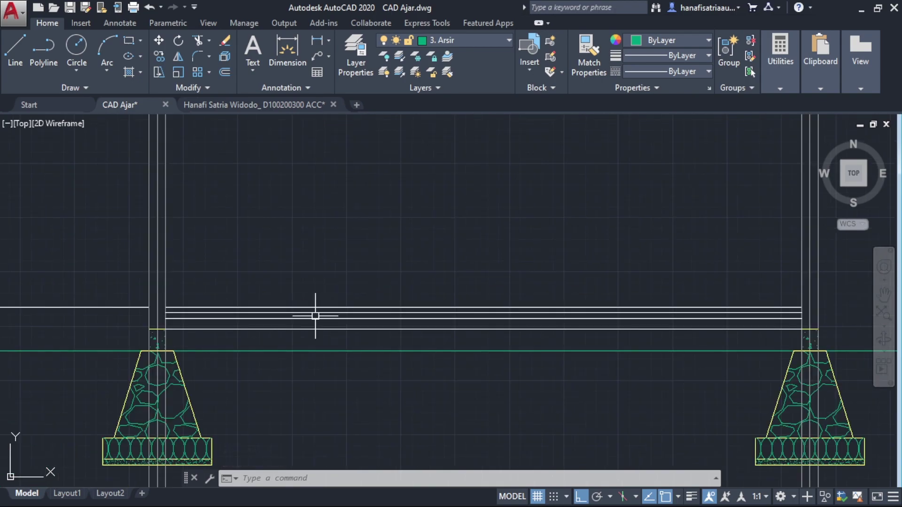
{"action": "scroll", "coordinate": [343, 317], "scroll_direction": "down", "scroll_amount": 2}
{"action": "scroll", "coordinate": [322, 305], "scroll_direction": "up", "scroll_amount": 2}
{"action": "left_click", "coordinate": [321, 304]}
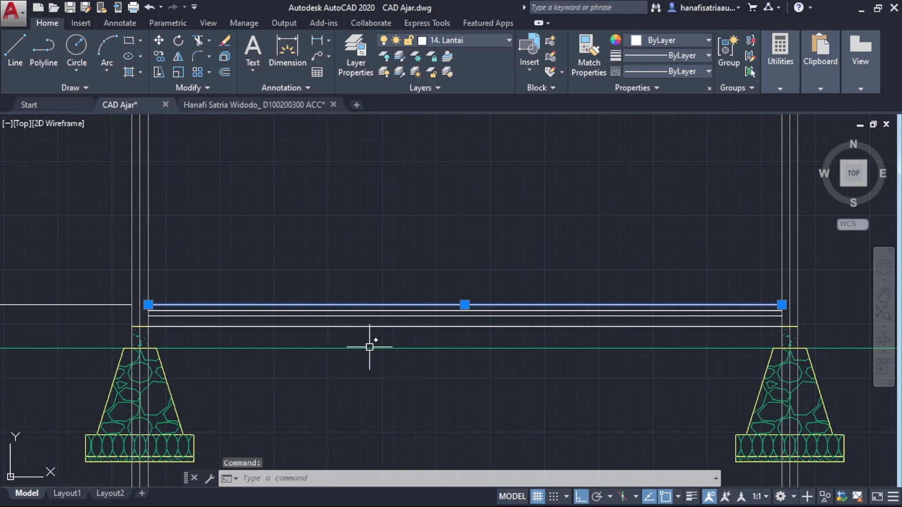
{"action": "type", "text": "e"}
{"action": "key", "text": "Return"}
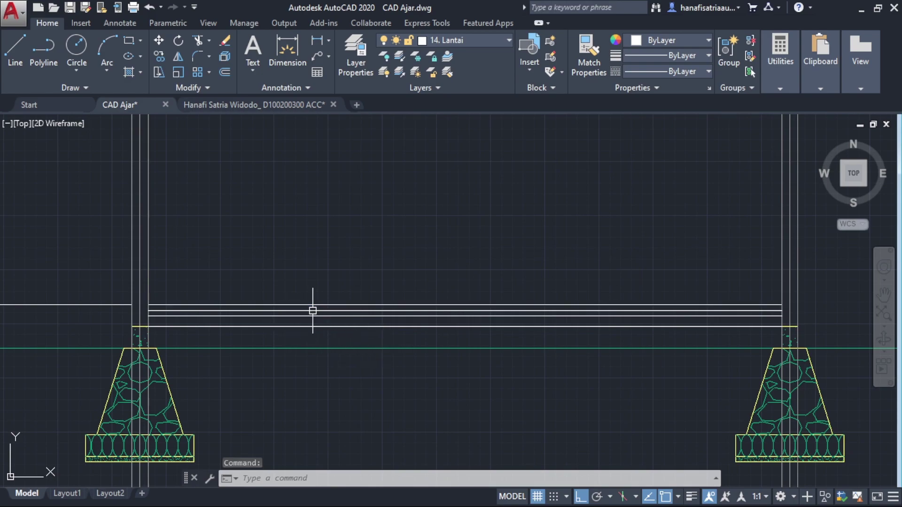
{"action": "key", "text": "Escape"}
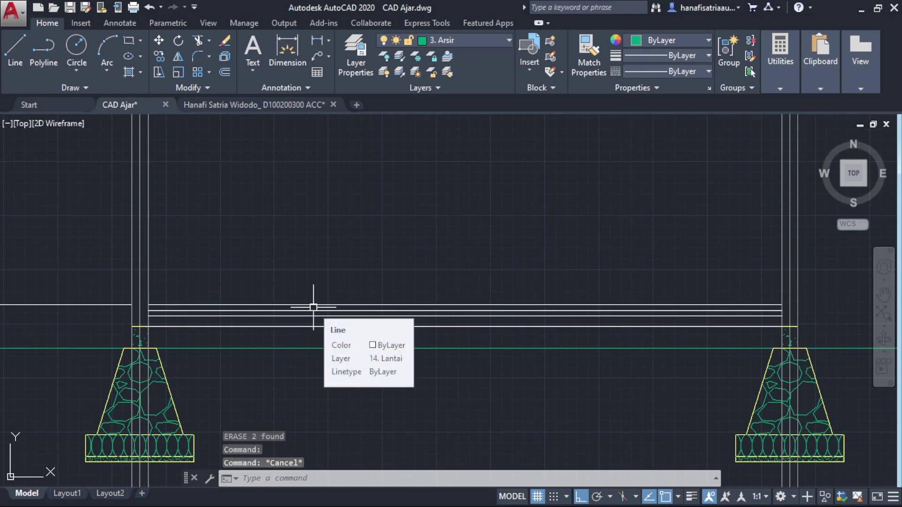
- Offset the floor line between the third and fourth foundations 5 units downward
{"action": "middle_click_drag", "start_coordinate": [237, 328], "coordinate": [402, 313]}
{"action": "middle_click_drag", "start_coordinate": [211, 300], "coordinate": [316, 282]}
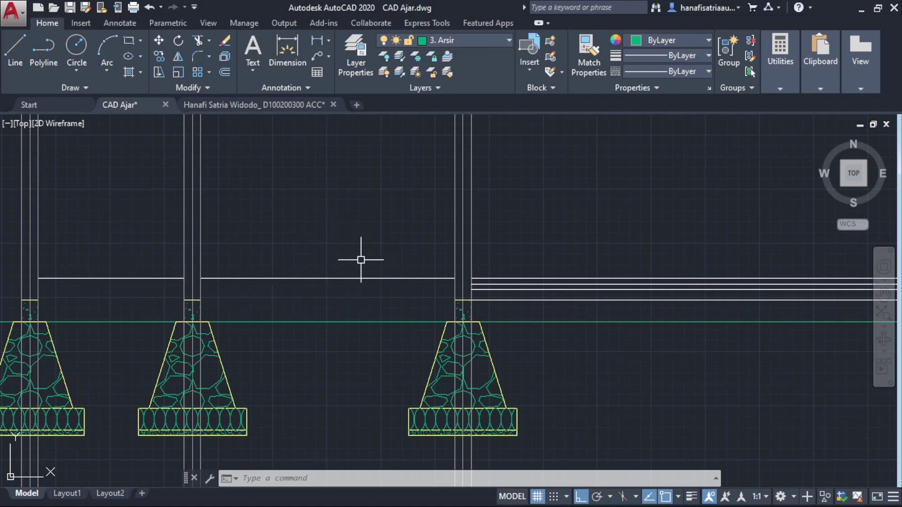
{"action": "key", "text": "Return"}
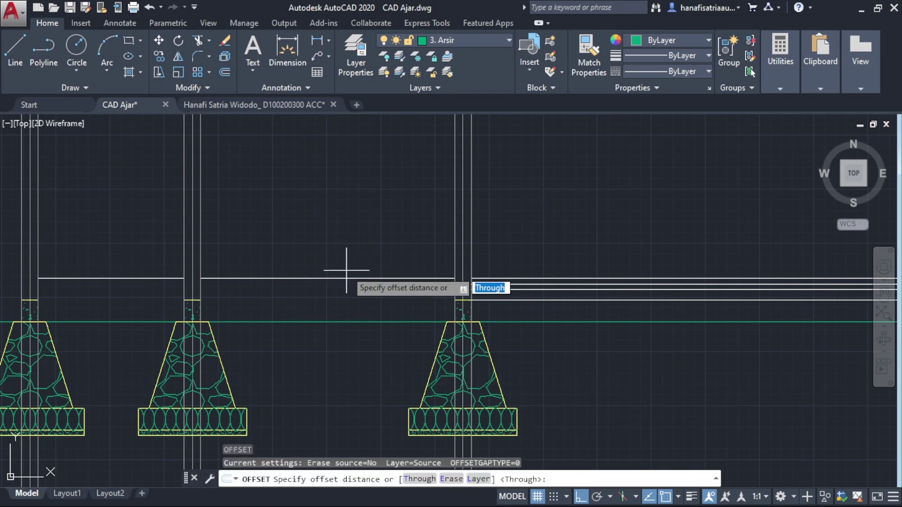
{"action": "type", "text": "5"}
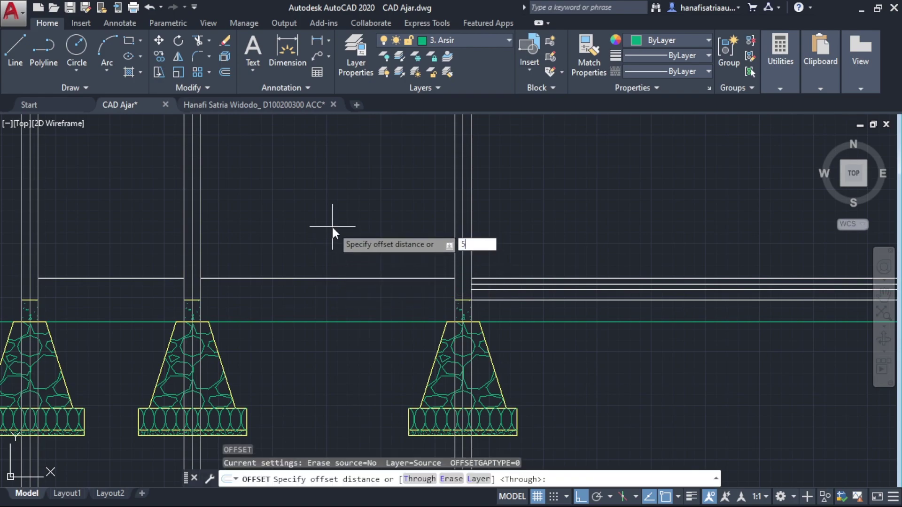
{"action": "key", "text": "Return"}
{"action": "left_click", "coordinate": [319, 279]}
{"action": "left_click", "coordinate": [319, 303]}
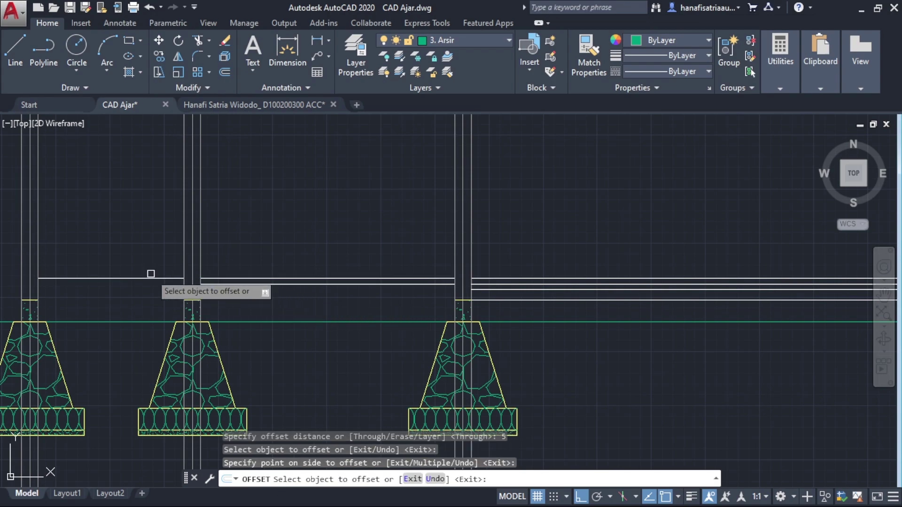
- Offset floor lines 5 units downward to complete three lines in both bays between the second and fourth foundations
{"action": "left_click", "coordinate": [149, 280]}
{"action": "left_click", "coordinate": [149, 287]}
{"action": "left_click", "coordinate": [149, 286]}
{"action": "left_click", "coordinate": [149, 309]}
{"action": "left_click", "coordinate": [249, 285]}
{"action": "left_click", "coordinate": [249, 305]}
{"action": "left_click", "coordinate": [248, 304]}
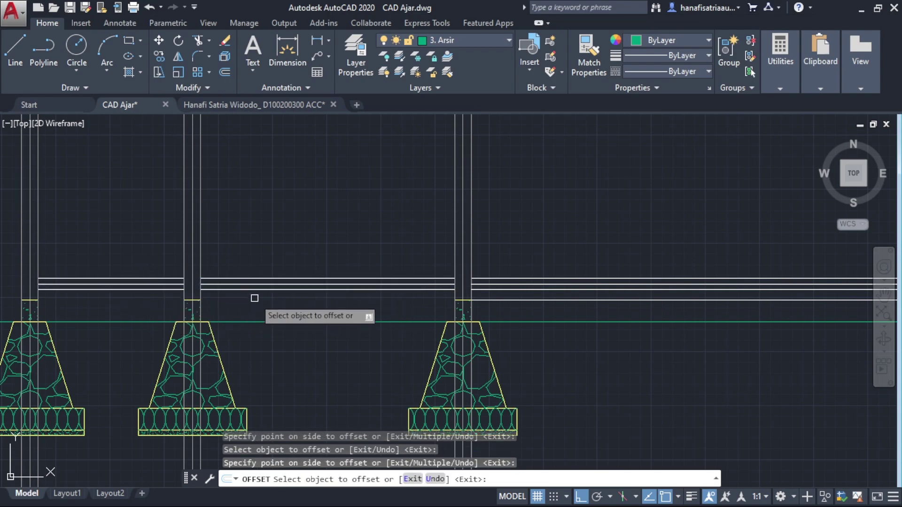
- Offset the lowest floor line 10 units downward in both bays between the second and fourth foundations
{"action": "key", "text": "Escape"}
{"action": "key", "text": "Return"}
{"action": "type", "text": "10"}
{"action": "key", "text": "Return"}
{"action": "left_click", "coordinate": [254, 290]}
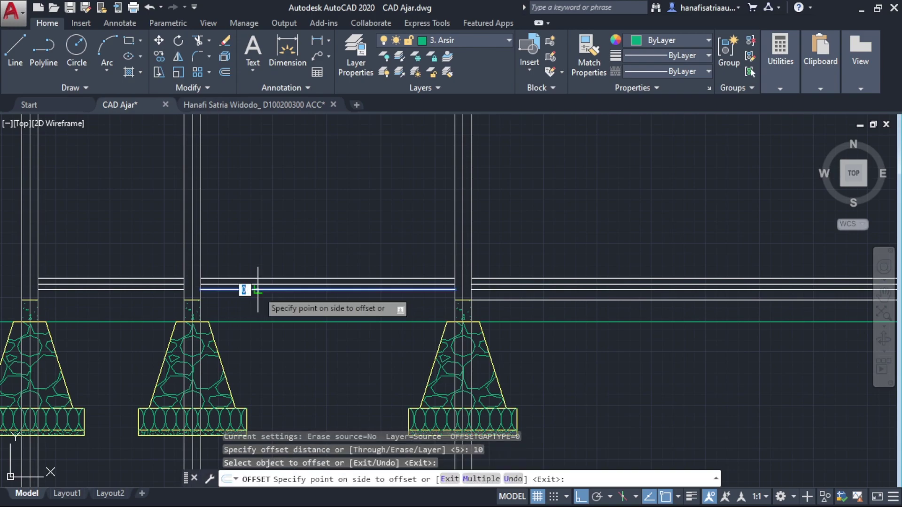
{"action": "left_click", "coordinate": [258, 305]}
{"action": "left_click", "coordinate": [165, 290]}
{"action": "left_click", "coordinate": [177, 300]}
{"action": "key", "text": "Escape"}
- Examine the room, terrace and yard level labels along section line B-B on the rotated floor plan
{"action": "scroll", "coordinate": [177, 301], "scroll_direction": "down", "scroll_amount": 2}
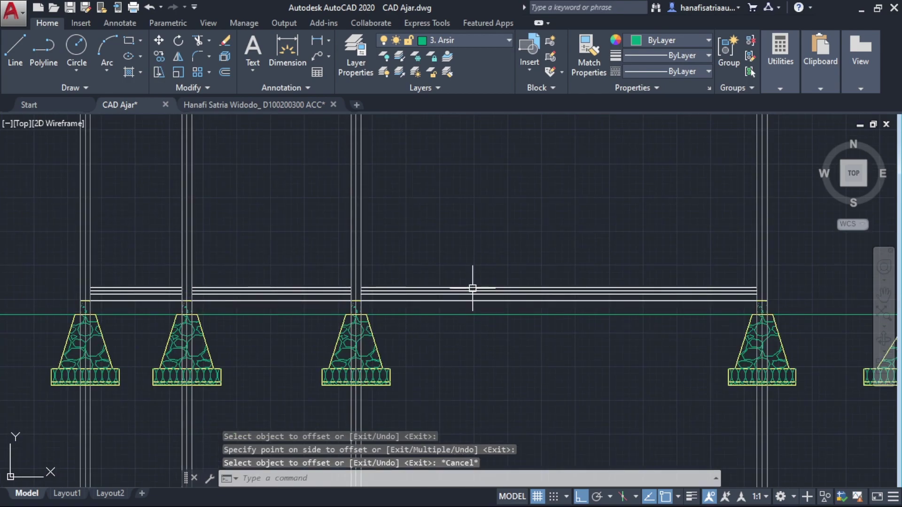
{"action": "scroll", "coordinate": [418, 289], "scroll_direction": "down", "scroll_amount": 2}
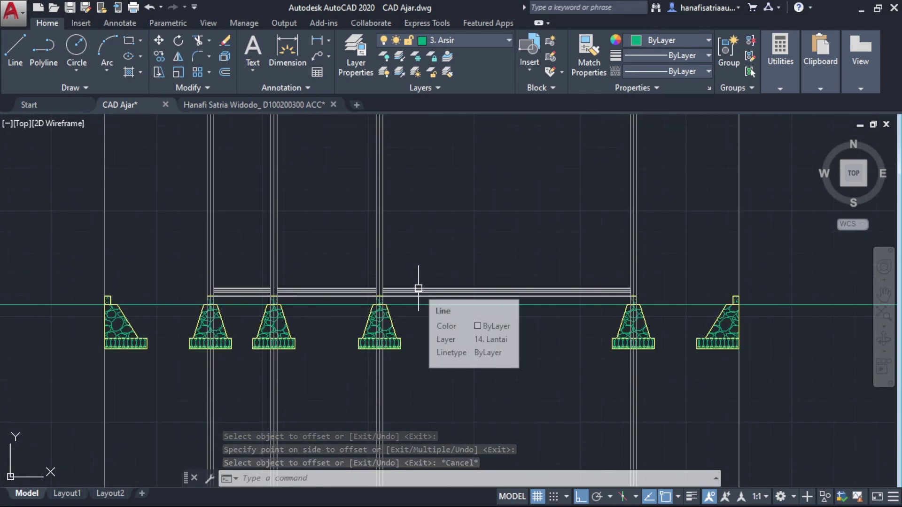
{"action": "middle_click_drag", "start_coordinate": [418, 289], "coordinate": [412, 319]}
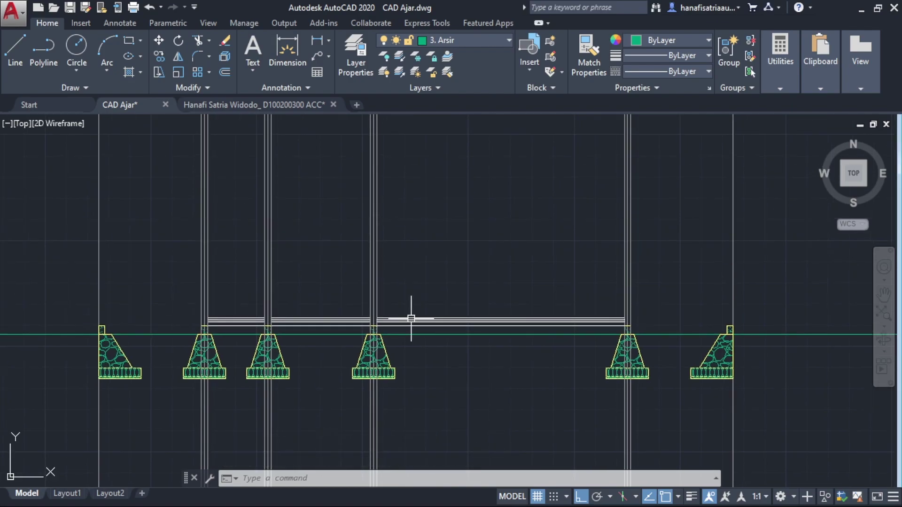
{"action": "scroll", "coordinate": [332, 297], "scroll_direction": "down", "scroll_amount": 4}
{"action": "middle_click_drag", "start_coordinate": [299, 236], "coordinate": [290, 317]}
{"action": "scroll", "coordinate": [273, 135], "scroll_direction": "up", "scroll_amount": 2}
{"action": "middle_click_drag", "start_coordinate": [273, 135], "coordinate": [240, 243]}
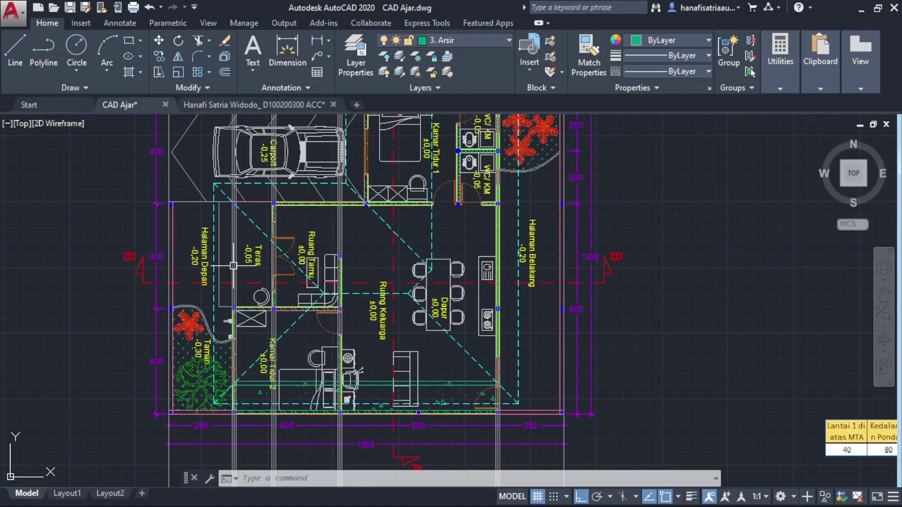
{"action": "scroll", "coordinate": [427, 323], "scroll_direction": "up", "scroll_amount": 2}
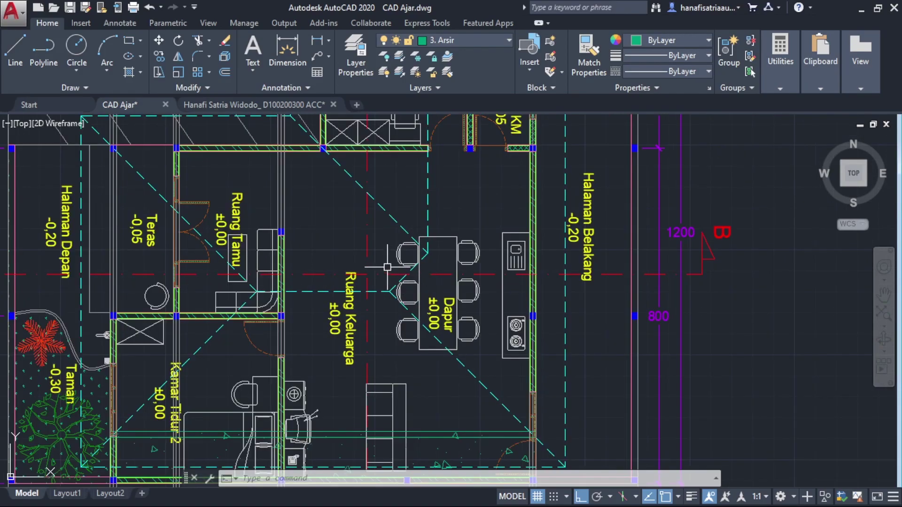
{"action": "scroll", "coordinate": [341, 259], "scroll_direction": "up", "scroll_amount": 1}
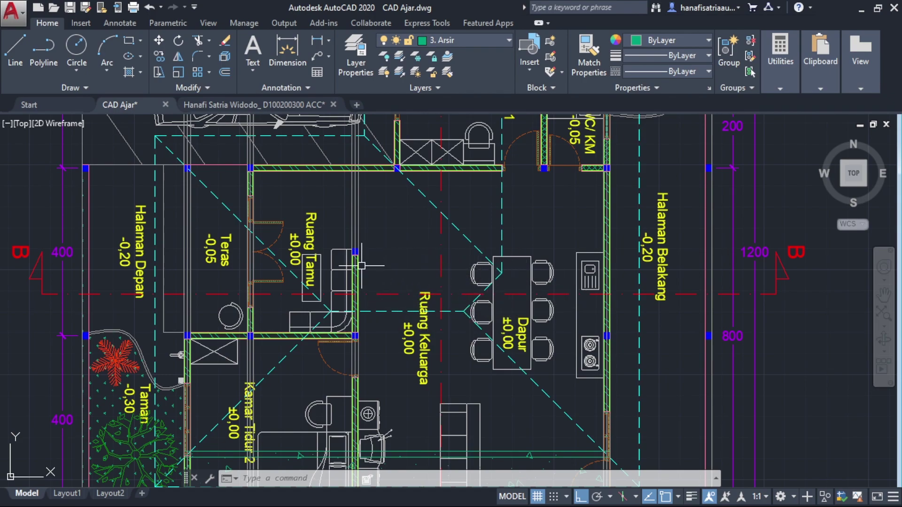
{"action": "middle_click_drag", "start_coordinate": [404, 288], "coordinate": [421, 308]}
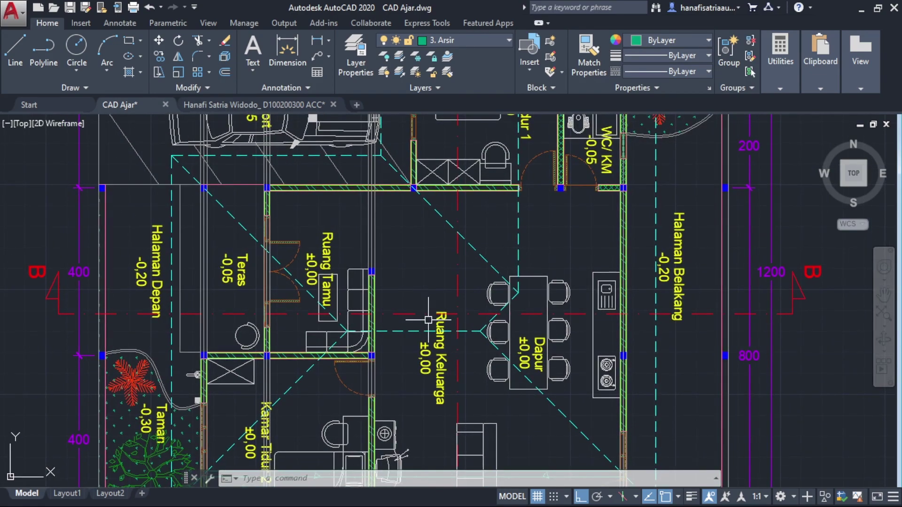
{"action": "scroll", "coordinate": [429, 330], "scroll_direction": "up", "scroll_amount": 2}
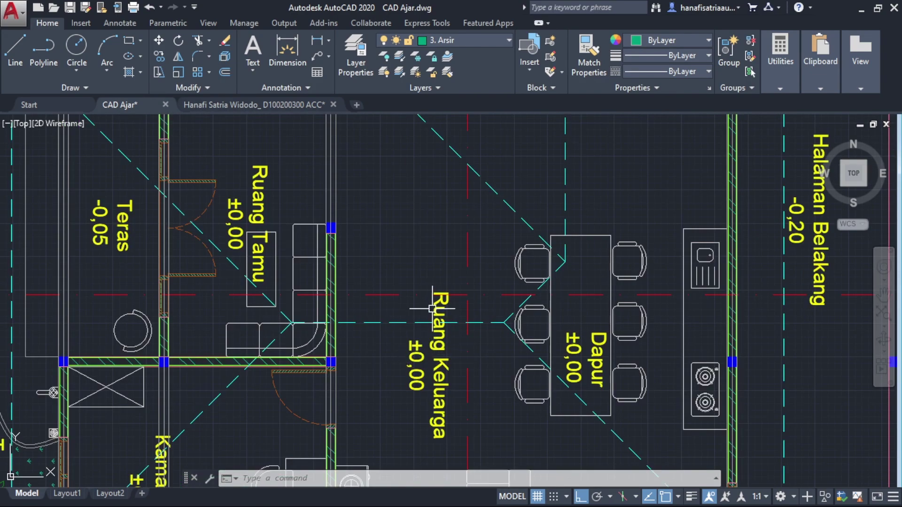
{"action": "scroll", "coordinate": [436, 329], "scroll_direction": "down", "scroll_amount": 2}
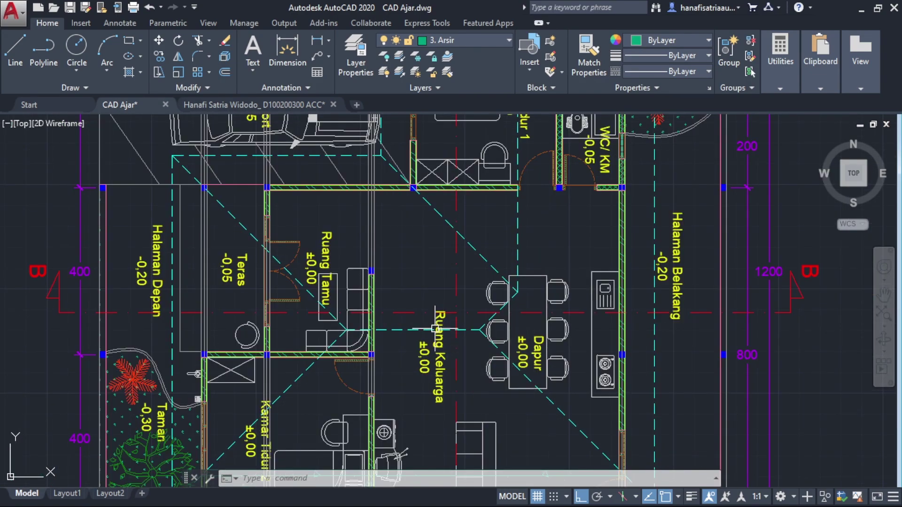
{"action": "scroll", "coordinate": [422, 331], "scroll_direction": "up", "scroll_amount": 2}
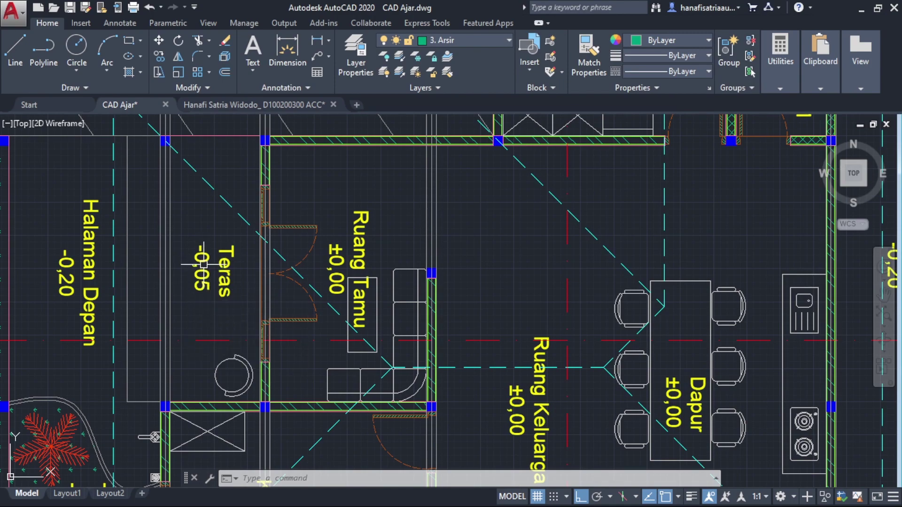
{"action": "scroll", "coordinate": [203, 254], "scroll_direction": "down", "scroll_amount": 5}
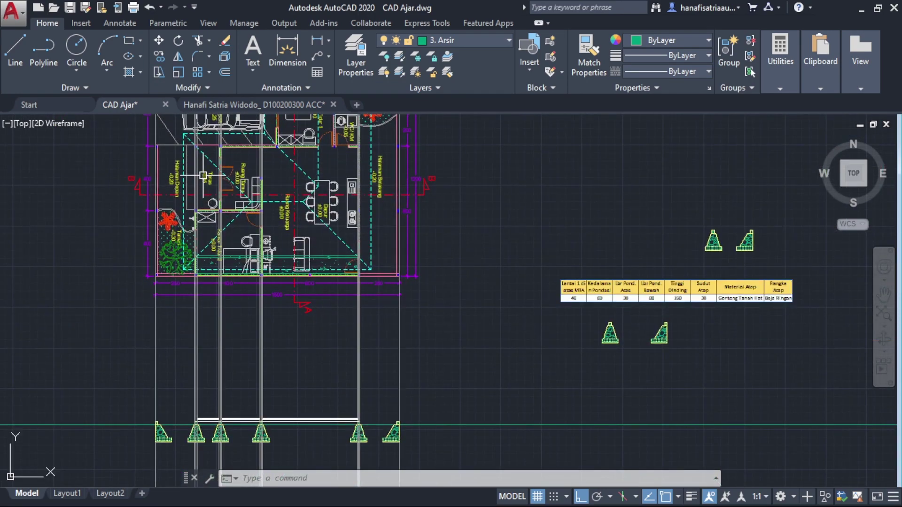
{"action": "scroll", "coordinate": [213, 410], "scroll_direction": "up", "scroll_amount": 5}
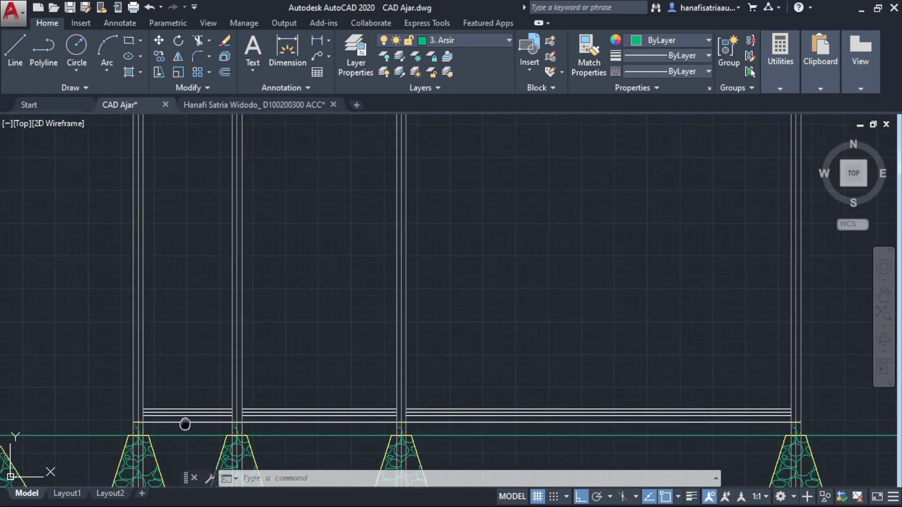
{"action": "middle_click_drag", "start_coordinate": [185, 424], "coordinate": [232, 376]}
{"action": "scroll", "coordinate": [239, 356], "scroll_direction": "up", "scroll_amount": 2}
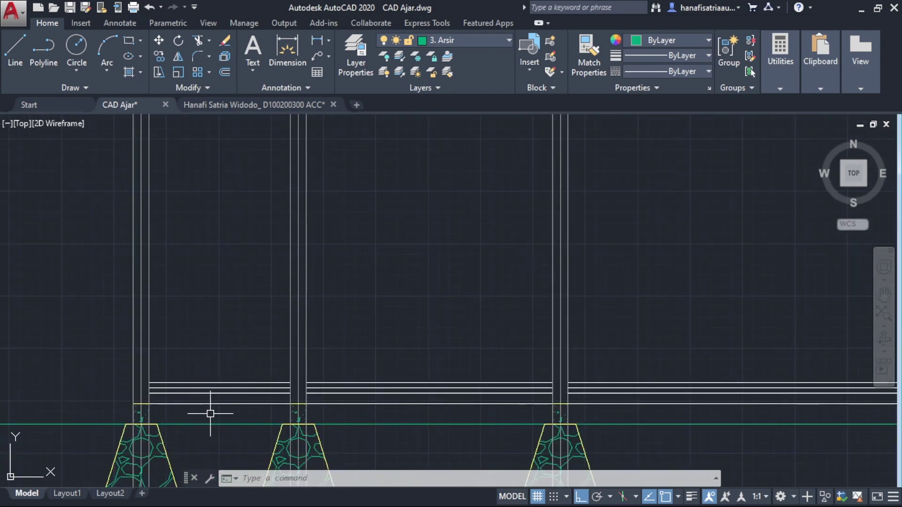
{"action": "left_click", "coordinate": [242, 371]}
{"action": "left_click", "coordinate": [208, 403]}
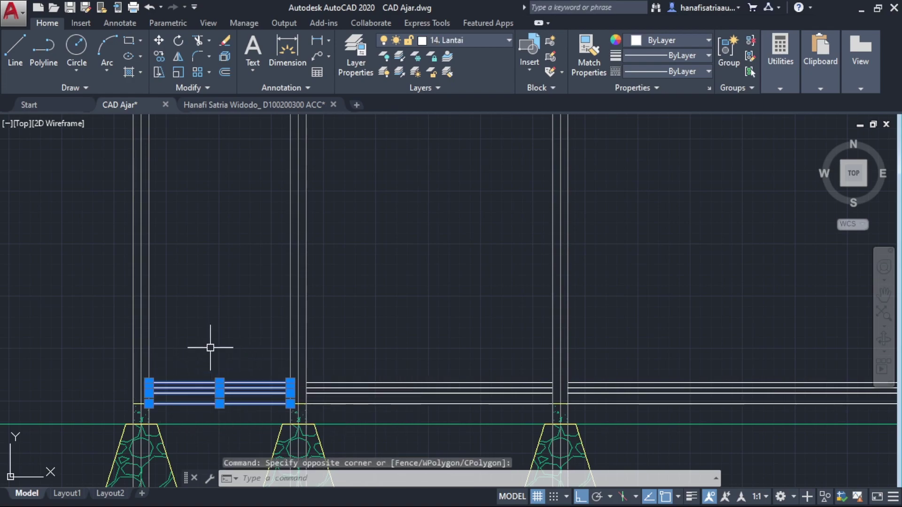
{"action": "type", "text": "m"}
{"action": "key", "text": "Return"}
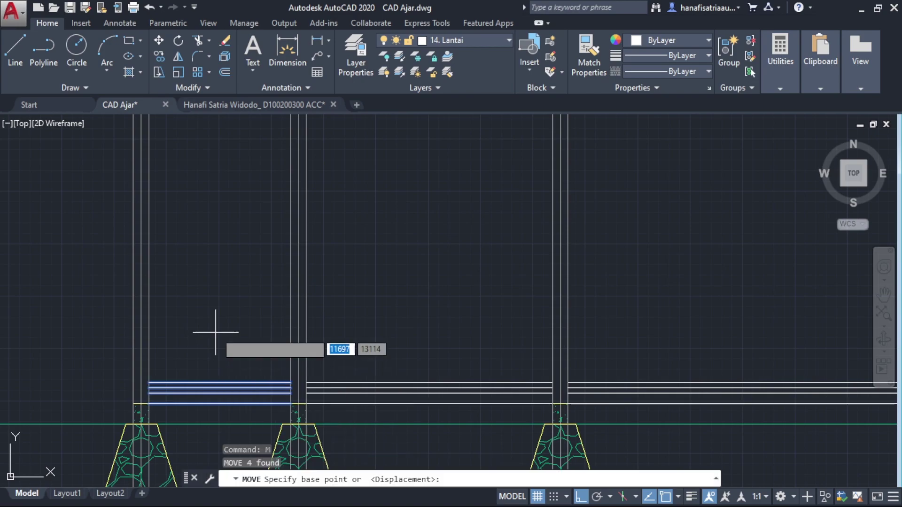
{"action": "key", "text": "Escape"}
- Move the four terrace floor lines between the second and third foundations 5 units straight down
{"action": "left_click", "coordinate": [225, 364]}
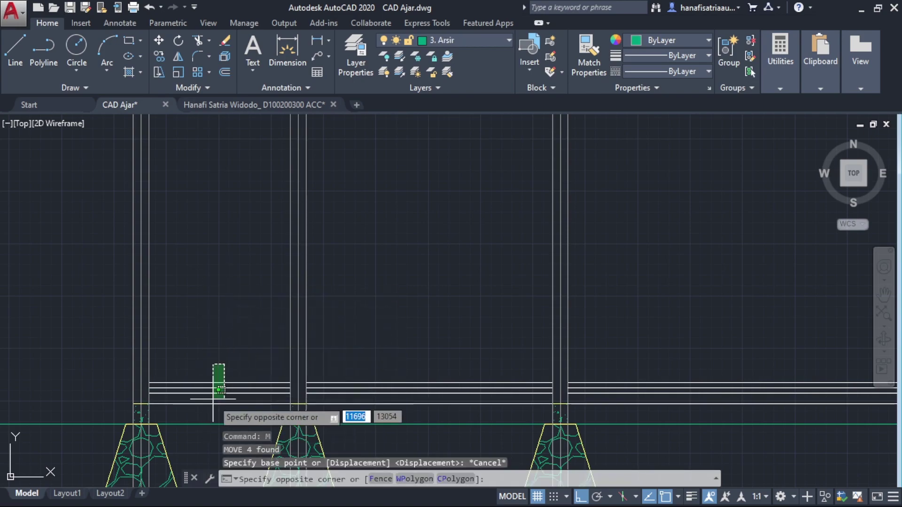
{"action": "left_click", "coordinate": [195, 405]}
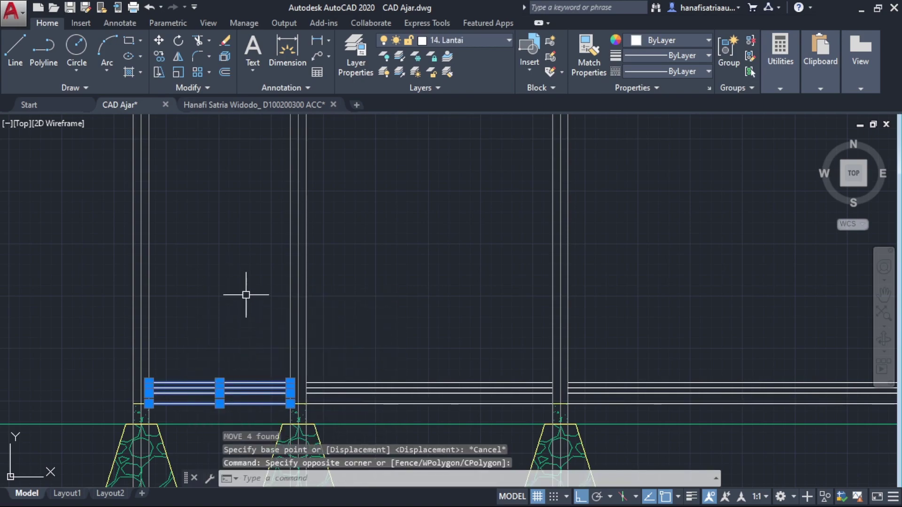
{"action": "type", "text": "m"}
{"action": "key", "text": "Return"}
{"action": "left_click", "coordinate": [238, 259]}
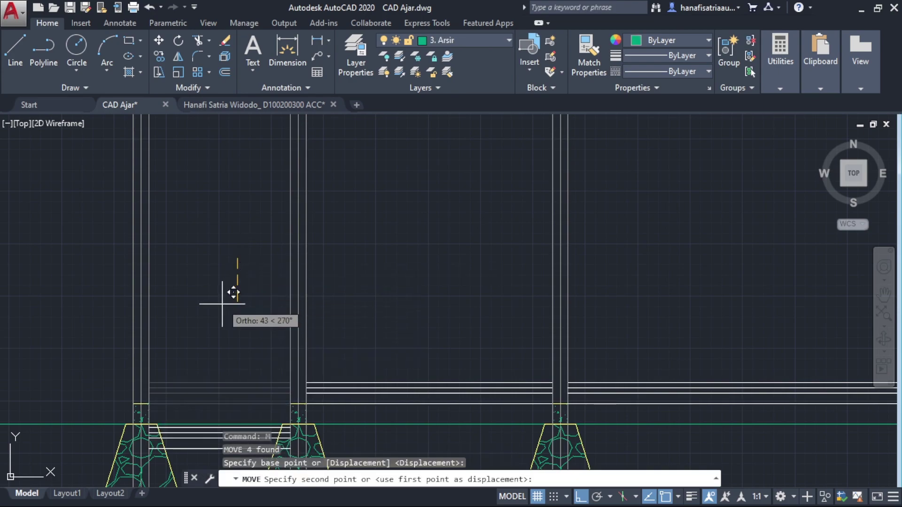
{"action": "type", "text": "5"}
{"action": "key", "text": "Return"}
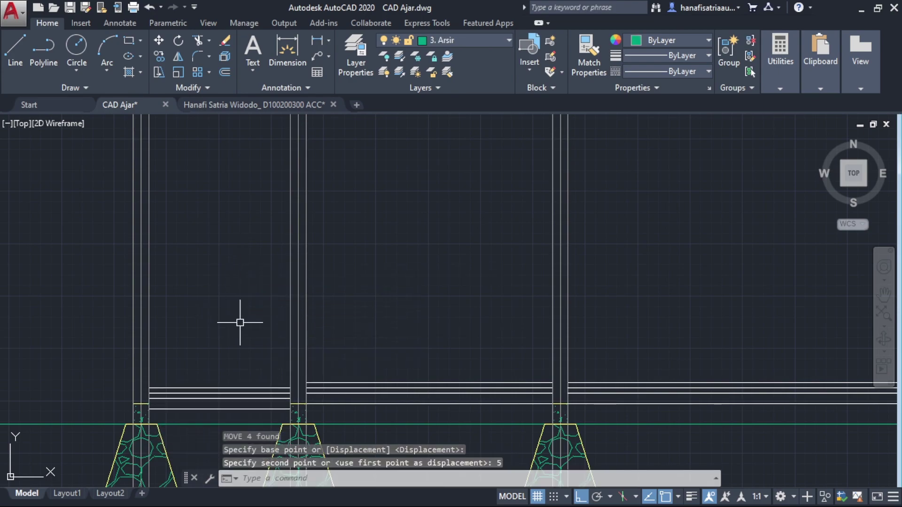
- Check the terrace level label on the floor plan against the terrace floor lines in the section
{"action": "scroll", "coordinate": [242, 260], "scroll_direction": "down", "scroll_amount": 3}
{"action": "middle_click_drag", "start_coordinate": [242, 260], "coordinate": [243, 359]}
{"action": "scroll", "coordinate": [241, 180], "scroll_direction": "up", "scroll_amount": 6}
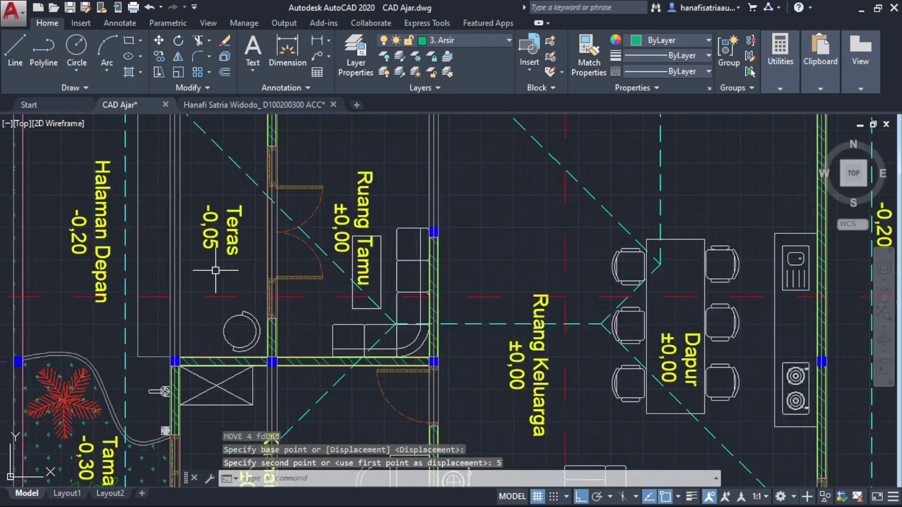
{"action": "scroll", "coordinate": [216, 259], "scroll_direction": "down", "scroll_amount": 6}
{"action": "middle_click_drag", "start_coordinate": [239, 369], "coordinate": [239, 224]}
{"action": "scroll", "coordinate": [232, 303], "scroll_direction": "up", "scroll_amount": 3}
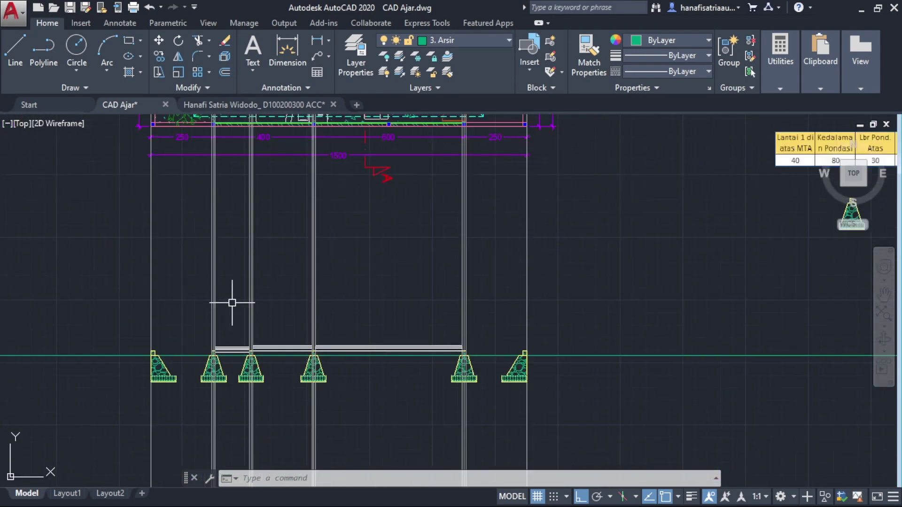
{"action": "scroll", "coordinate": [403, 312], "scroll_direction": "up", "scroll_amount": 3}
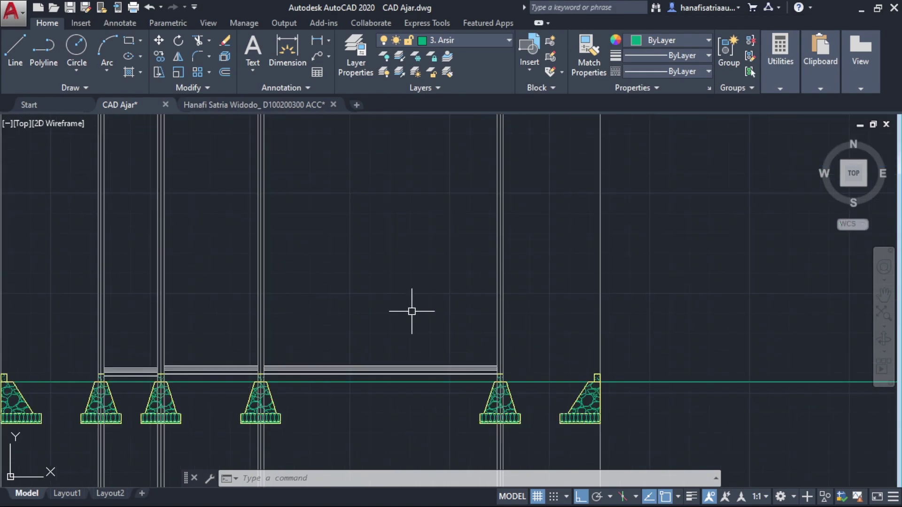
- Select the projected wall lines running through the four inner foundations of the section
{"action": "left_click", "coordinate": [517, 300]}
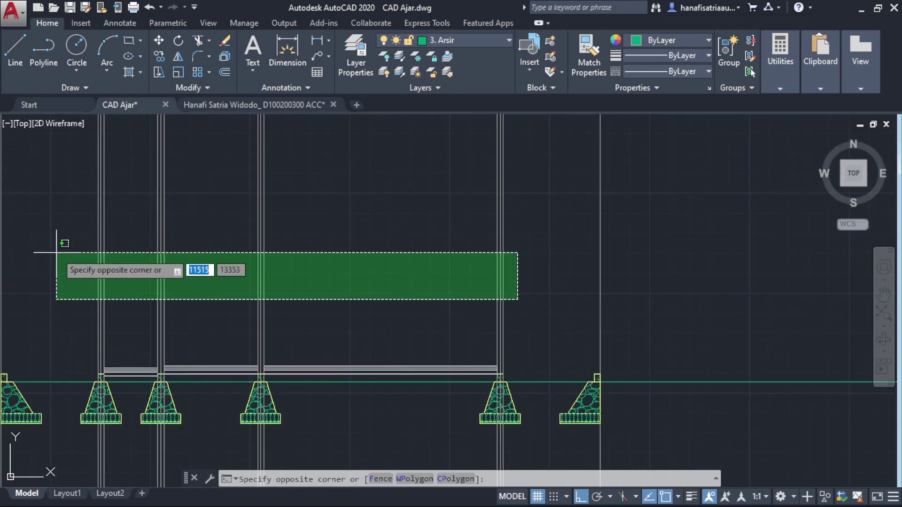
{"action": "left_click", "coordinate": [56, 252]}
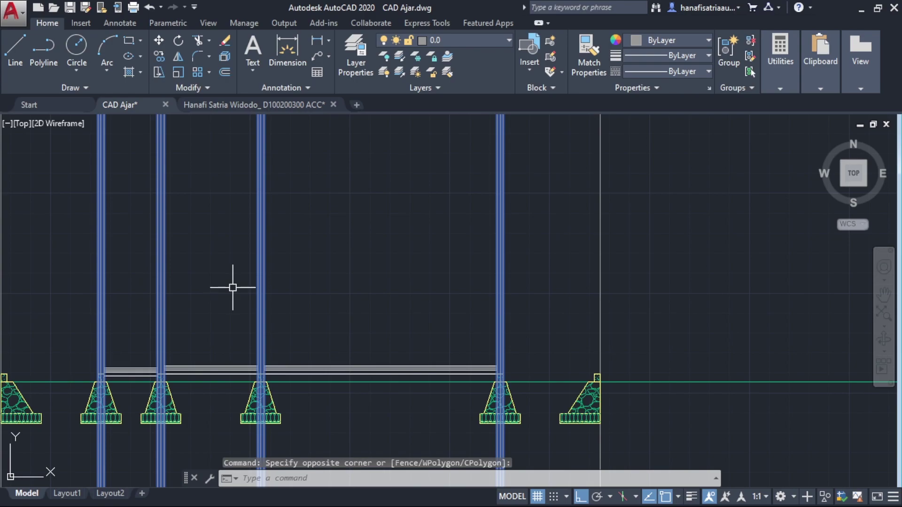
{"action": "key", "text": "Return"}
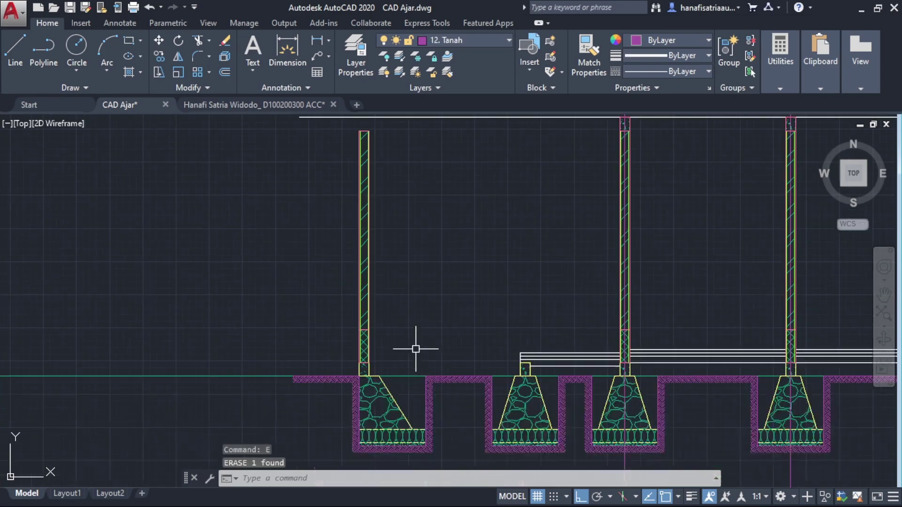
- Examine the front edge of the section and the front yard level label on the floor plan
{"action": "scroll", "coordinate": [387, 346], "scroll_direction": "up", "scroll_amount": 4}
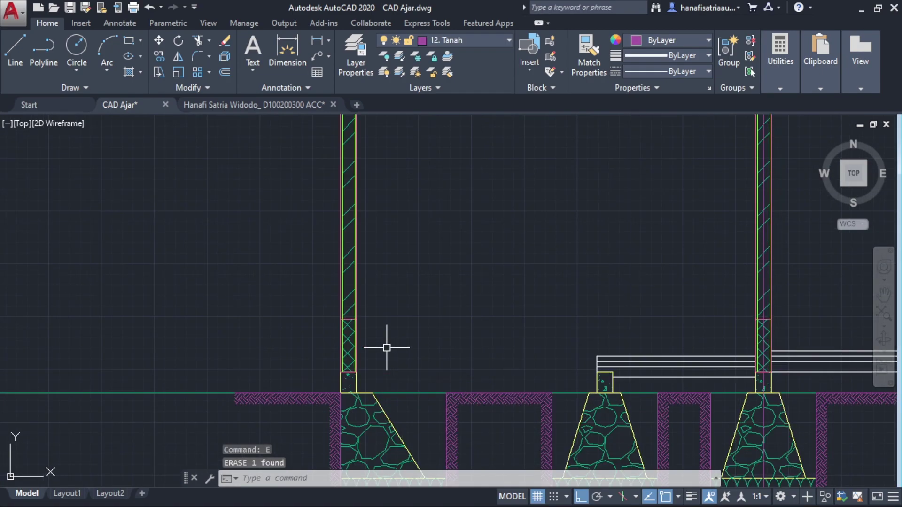
{"action": "middle_click_drag", "start_coordinate": [427, 380], "coordinate": [329, 340]}
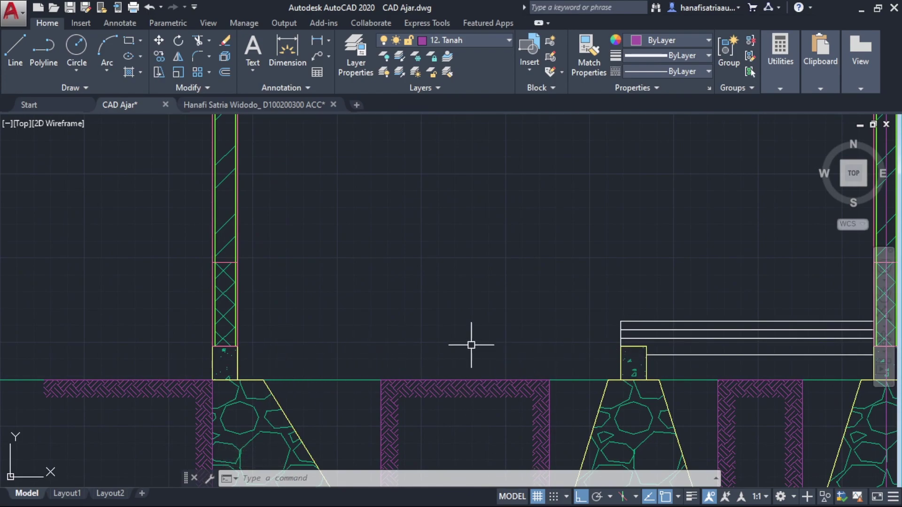
{"action": "scroll", "coordinate": [440, 333], "scroll_direction": "down", "scroll_amount": 8}
{"action": "middle_click_drag", "start_coordinate": [414, 266], "coordinate": [387, 437]}
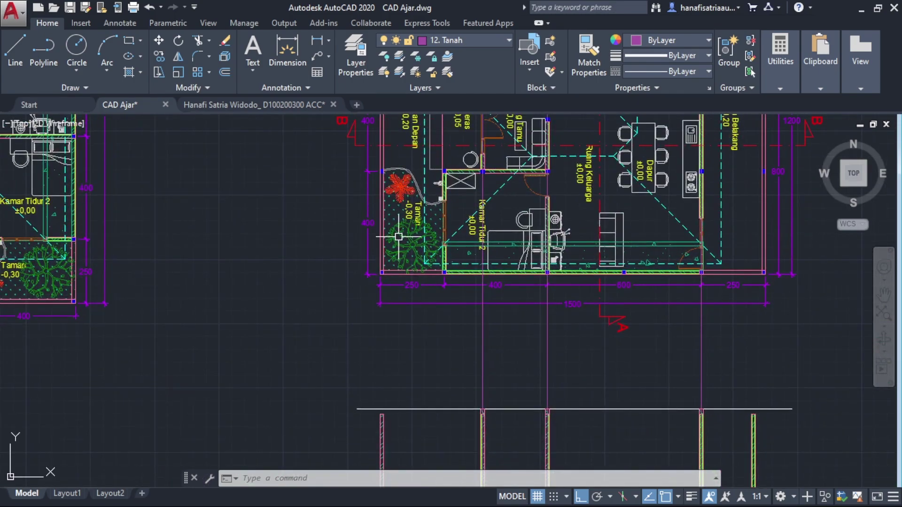
{"action": "middle_click_drag", "start_coordinate": [398, 237], "coordinate": [399, 380]}
{"action": "scroll", "coordinate": [416, 261], "scroll_direction": "up", "scroll_amount": 4}
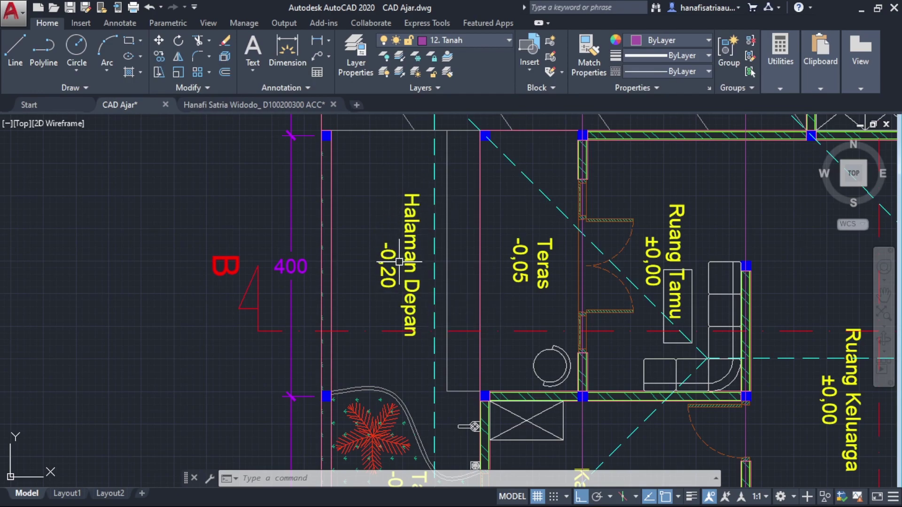
{"action": "scroll", "coordinate": [397, 258], "scroll_direction": "up", "scroll_amount": 2}
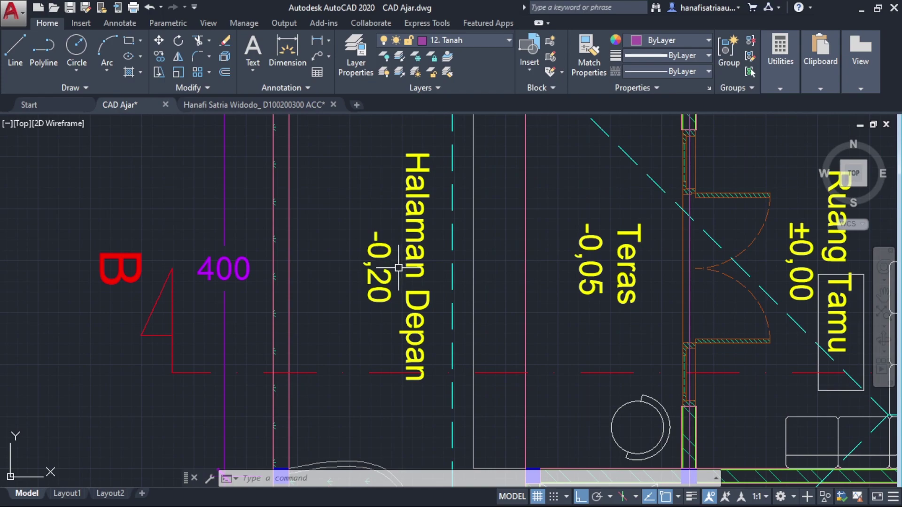
- Copy the top floor line between the fourth and fifth foundations to start at the inner face of the front boundary wall
{"action": "scroll", "coordinate": [377, 333], "scroll_direction": "down", "scroll_amount": 3}
{"action": "mouse_move", "coordinate": [377, 333]}
{"action": "middle_mouse_down"}
{"action": "mouse_move", "coordinate": [371, 158]}
{"action": "mouse_move", "coordinate": [384, 236]}
{"action": "mouse_move", "coordinate": [387, 222]}
{"action": "middle_mouse_up"}
{"action": "scroll", "coordinate": [373, 326], "scroll_direction": "down", "scroll_amount": 1}
{"action": "scroll", "coordinate": [413, 389], "scroll_direction": "up", "scroll_amount": 3}
{"action": "middle_click_drag", "start_coordinate": [404, 267], "coordinate": [340, 340]}
{"action": "scroll", "coordinate": [517, 368], "scroll_direction": "up", "scroll_amount": 2}
{"action": "middle_click_drag", "start_coordinate": [520, 362], "coordinate": [282, 340]}
{"action": "scroll", "coordinate": [439, 343], "scroll_direction": "up", "scroll_amount": 2}
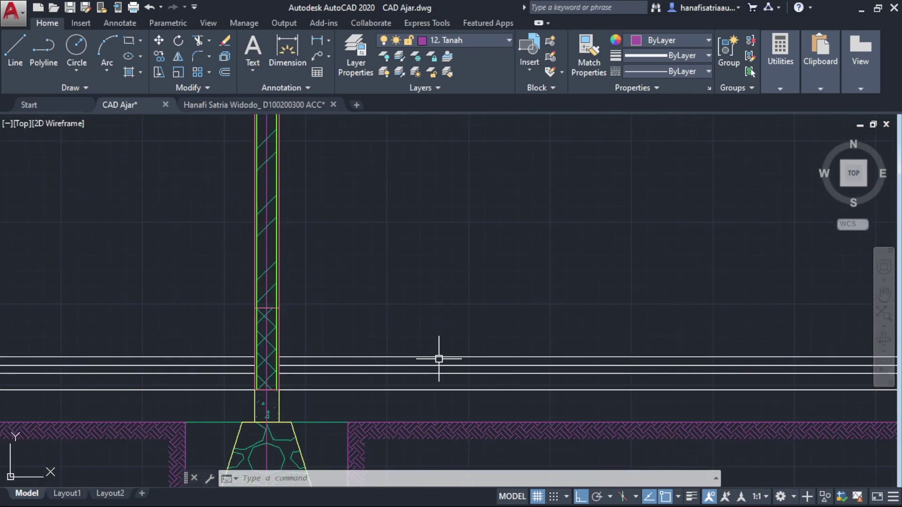
{"action": "left_click", "coordinate": [439, 359]}
{"action": "scroll", "coordinate": [416, 270], "scroll_direction": "down", "scroll_amount": 3}
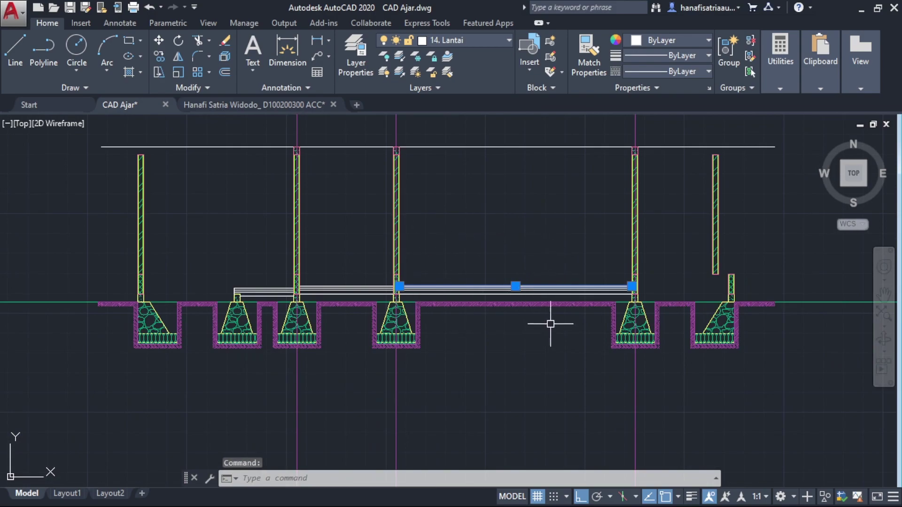
{"action": "scroll", "coordinate": [458, 254], "scroll_direction": "up", "scroll_amount": 4}
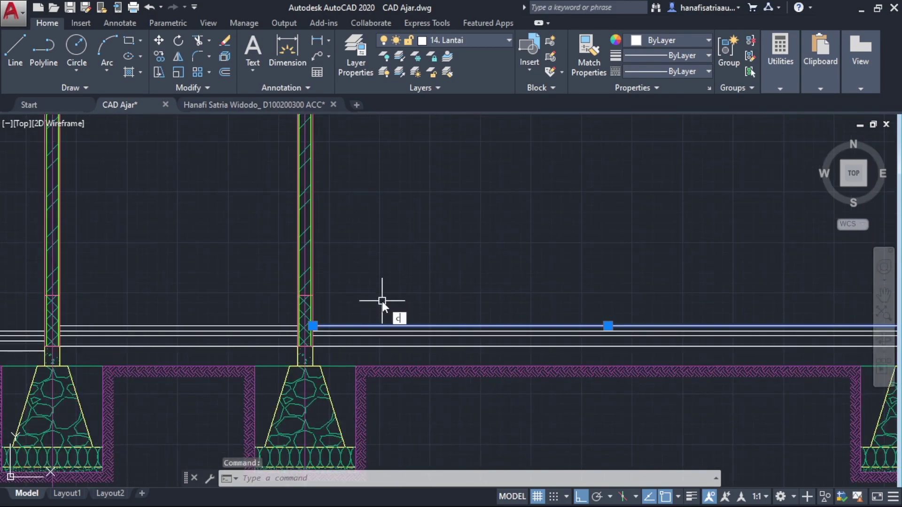
{"action": "type", "text": "o"}
{"action": "key", "text": "Return"}
{"action": "scroll", "coordinate": [329, 322], "scroll_direction": "up", "scroll_amount": 2}
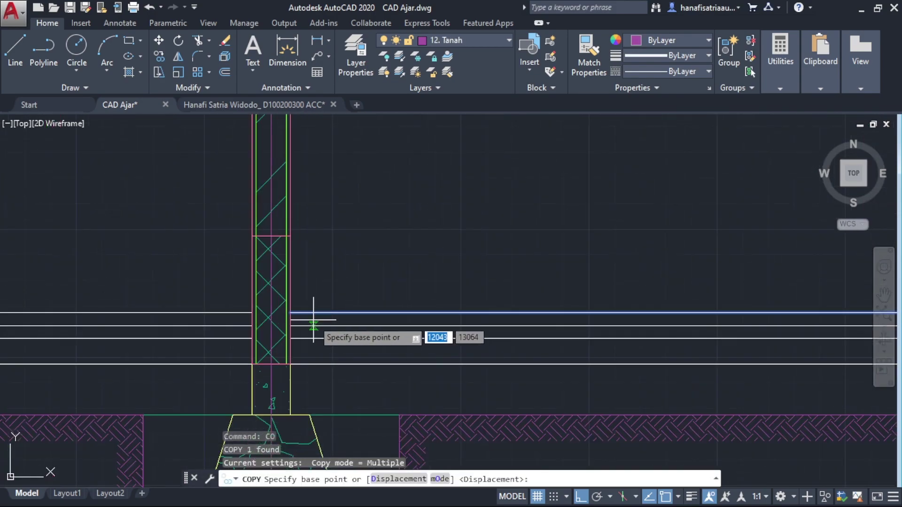
{"action": "left_click", "coordinate": [291, 312]}
{"action": "scroll", "coordinate": [244, 312], "scroll_direction": "down", "scroll_amount": 3}
{"action": "scroll", "coordinate": [423, 306], "scroll_direction": "up", "scroll_amount": 1}
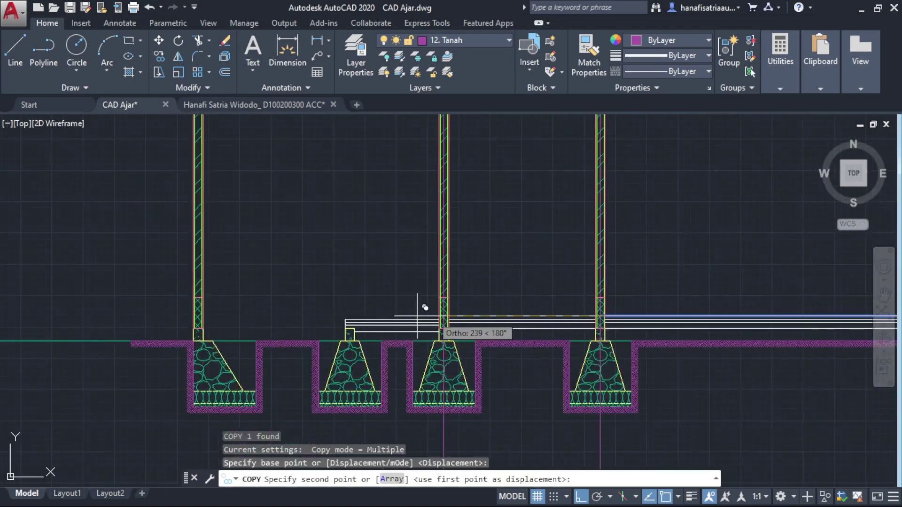
{"action": "scroll", "coordinate": [347, 314], "scroll_direction": "up", "scroll_amount": 3}
{"action": "scroll", "coordinate": [166, 336], "scroll_direction": "up", "scroll_amount": 2}
{"action": "middle_click_drag", "start_coordinate": [168, 337], "coordinate": [366, 327]}
{"action": "scroll", "coordinate": [367, 327], "scroll_direction": "up", "scroll_amount": 2}
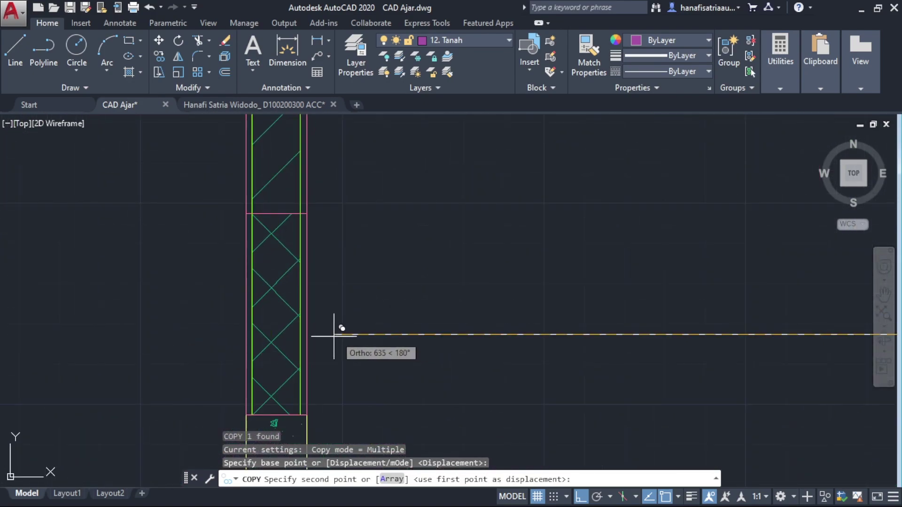
{"action": "left_click", "coordinate": [307, 335]}
{"action": "key", "text": "Escape"}
- Check the front yard level label on the floor plan against the copied floor line in the section
{"action": "scroll", "coordinate": [413, 346], "scroll_direction": "down", "scroll_amount": 2}
{"action": "left_click", "coordinate": [526, 384]}
{"action": "left_click", "coordinate": [496, 323]}
{"action": "scroll", "coordinate": [494, 319], "scroll_direction": "down", "scroll_amount": 2}
{"action": "middle_click_drag", "start_coordinate": [494, 319], "coordinate": [403, 269]}
{"action": "middle_click_drag", "start_coordinate": [504, 282], "coordinate": [386, 284]}
{"action": "scroll", "coordinate": [362, 276], "scroll_direction": "down", "scroll_amount": 4}
{"action": "key", "text": "Escape"}
{"action": "middle_click_drag", "start_coordinate": [351, 183], "coordinate": [341, 376]}
{"action": "middle_click_drag", "start_coordinate": [348, 245], "coordinate": [348, 334]}
{"action": "scroll", "coordinate": [344, 201], "scroll_direction": "up", "scroll_amount": 2}
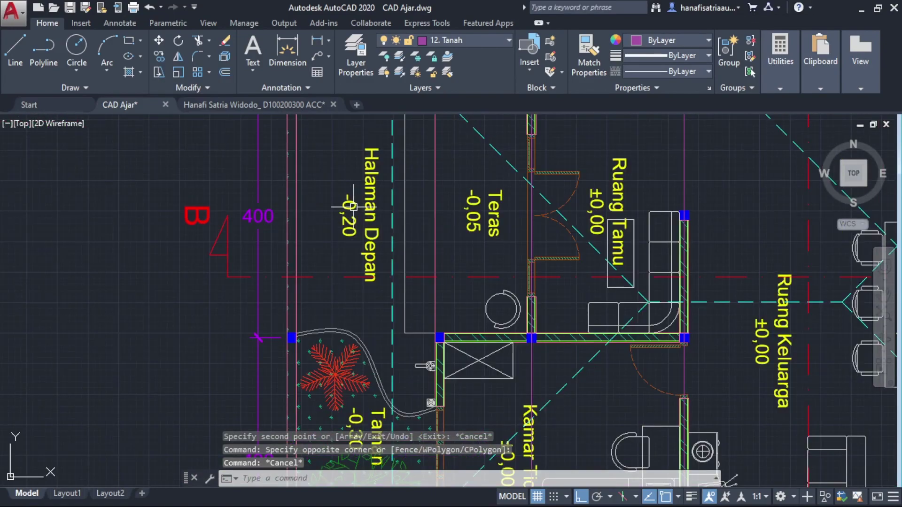
{"action": "scroll", "coordinate": [354, 246], "scroll_direction": "down", "scroll_amount": 3}
{"action": "scroll", "coordinate": [374, 315], "scroll_direction": "up", "scroll_amount": 5}
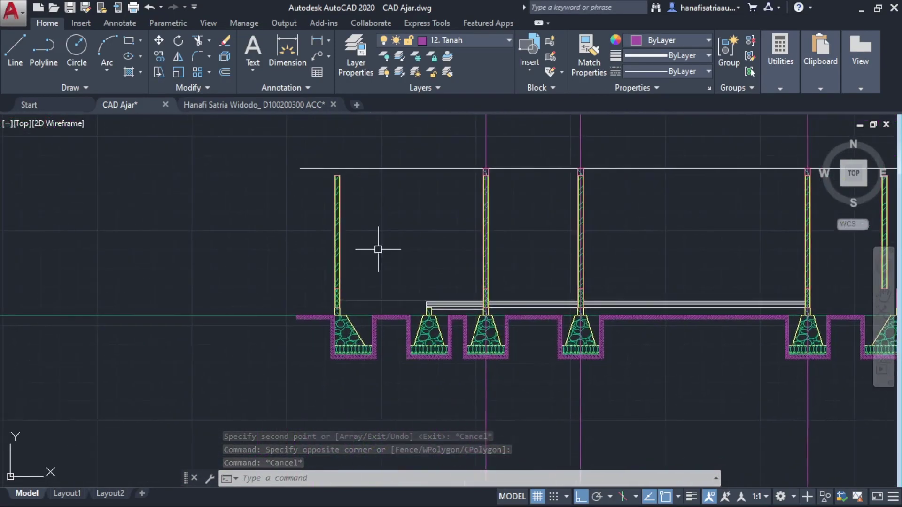
- Move the copied front yard line 20 units straight down
{"action": "left_click", "coordinate": [374, 315]}
{"action": "left_click", "coordinate": [366, 256]}
{"action": "scroll", "coordinate": [367, 245], "scroll_direction": "up", "scroll_amount": 6}
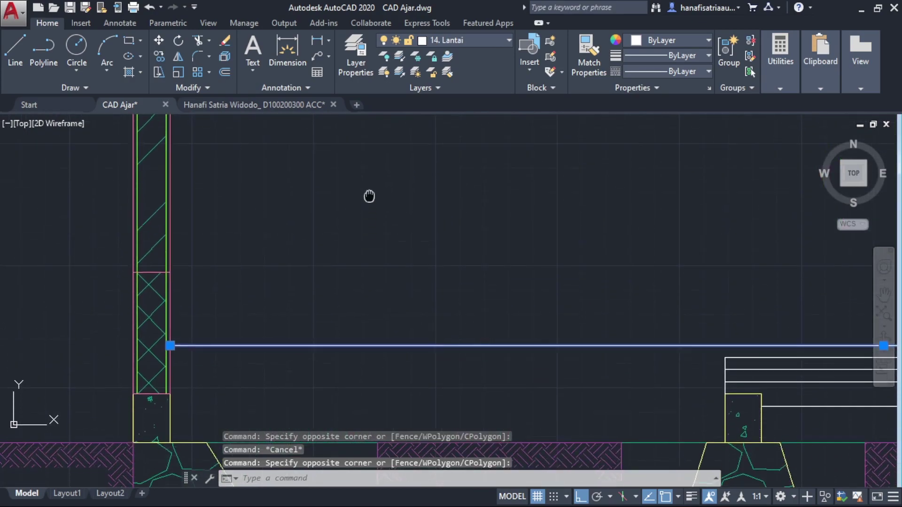
{"action": "key", "text": "Return"}
{"action": "left_click", "coordinate": [400, 174]}
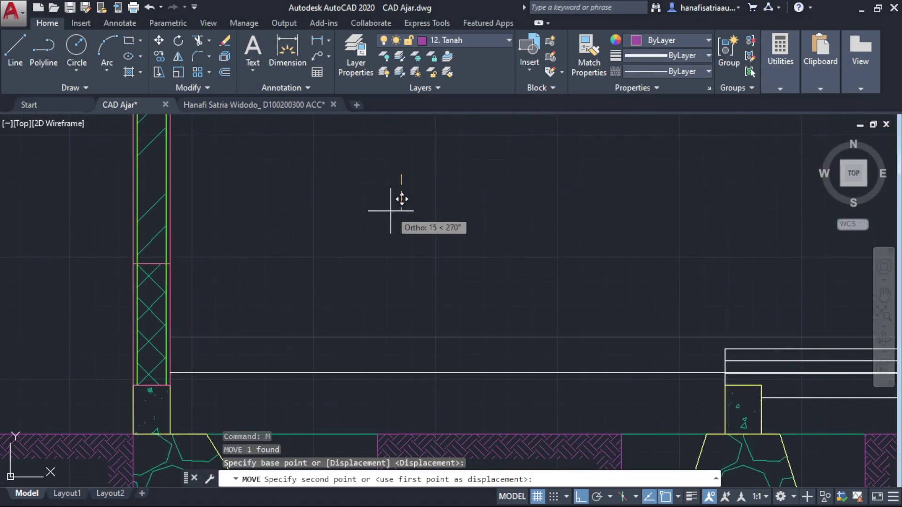
{"action": "type", "text": "20"}
{"action": "key", "text": "Return"}
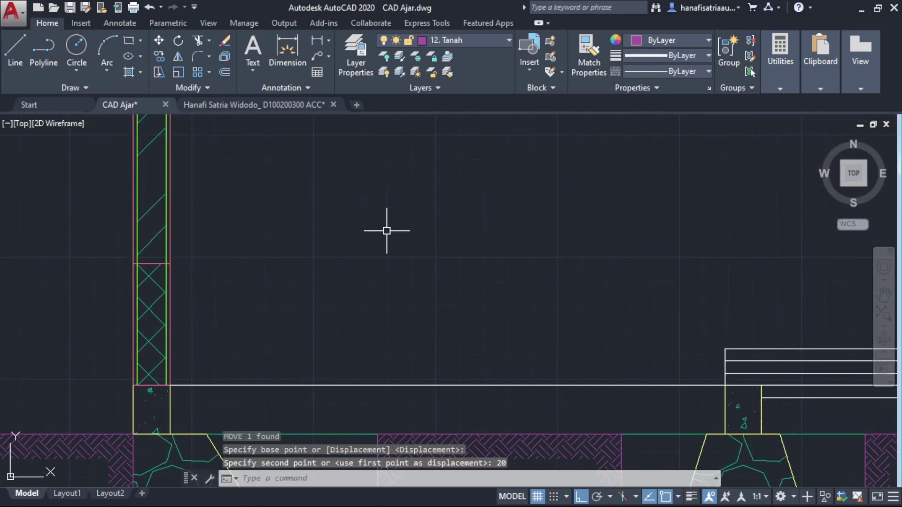
- Shorten the front yard line so its rear end meets the outer top corner of the tie beam above the second foundation
{"action": "scroll", "coordinate": [373, 237], "scroll_direction": "up", "scroll_amount": 1}
{"action": "scroll", "coordinate": [422, 353], "scroll_direction": "down", "scroll_amount": 1}
{"action": "left_click", "coordinate": [423, 354]}
{"action": "left_click", "coordinate": [371, 276]}
{"action": "scroll", "coordinate": [516, 291], "scroll_direction": "down", "scroll_amount": 2}
{"action": "middle_click_drag", "start_coordinate": [547, 296], "coordinate": [244, 262]}
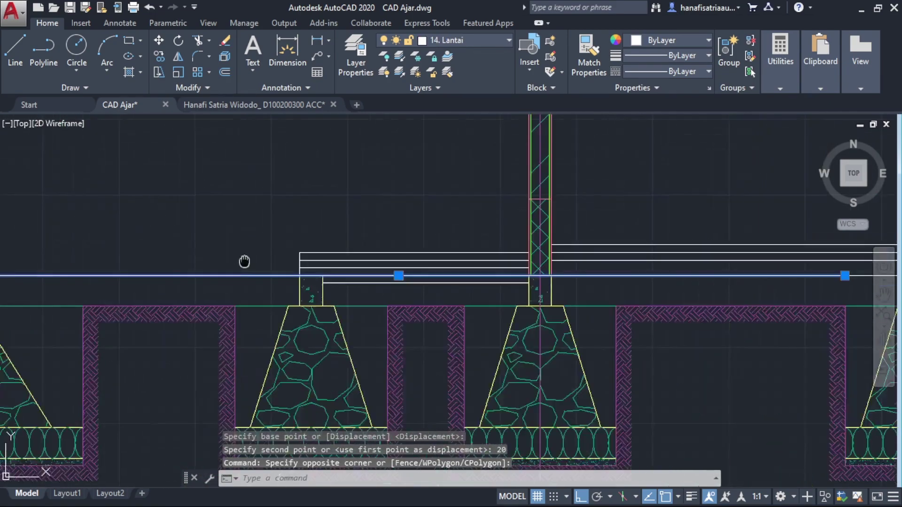
{"action": "left_click", "coordinate": [844, 276]}
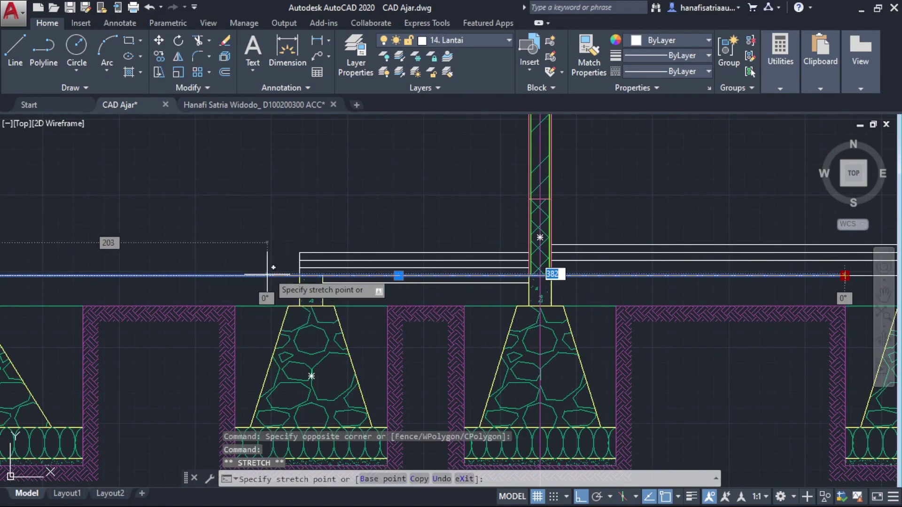
{"action": "scroll", "coordinate": [347, 302], "scroll_direction": "up", "scroll_amount": 2}
{"action": "key", "text": "Escape"}
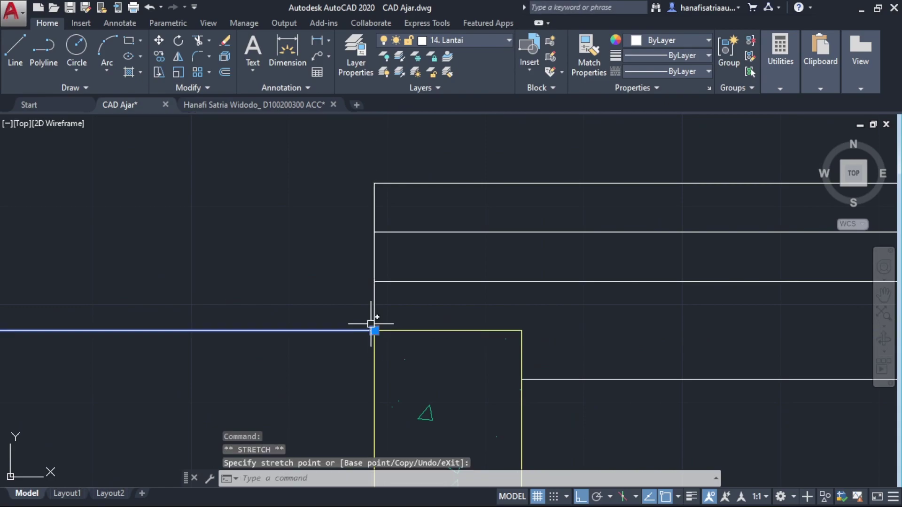
{"action": "scroll", "coordinate": [315, 334], "scroll_direction": "down", "scroll_amount": 3}
{"action": "left_click", "coordinate": [313, 333]}
{"action": "scroll", "coordinate": [313, 333], "scroll_direction": "down", "scroll_amount": 4}
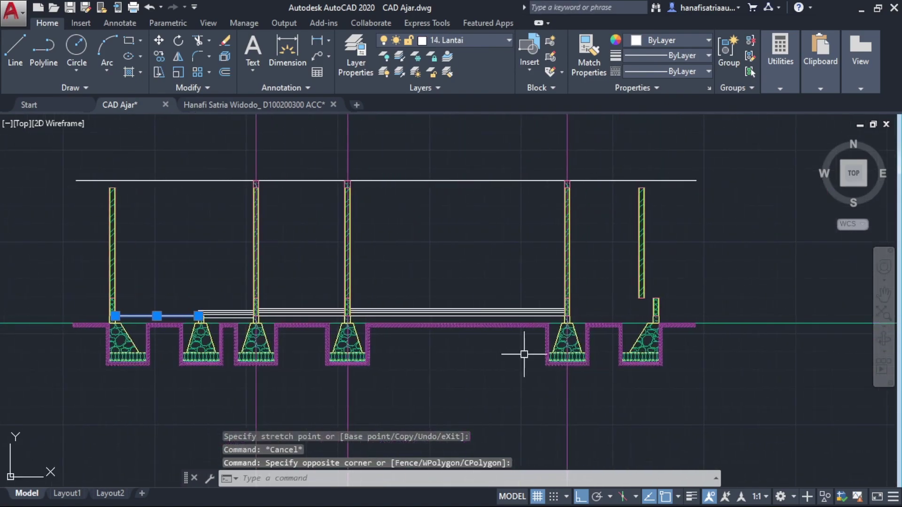
{"action": "key", "text": "Escape"}
- Check the back yard level label on the floor plan against the front yard and terrace levels
{"action": "scroll", "coordinate": [552, 186], "scroll_direction": "down", "scroll_amount": 3}
{"action": "middle_click_drag", "start_coordinate": [552, 185], "coordinate": [444, 447]}
{"action": "scroll", "coordinate": [474, 304], "scroll_direction": "up", "scroll_amount": 4}
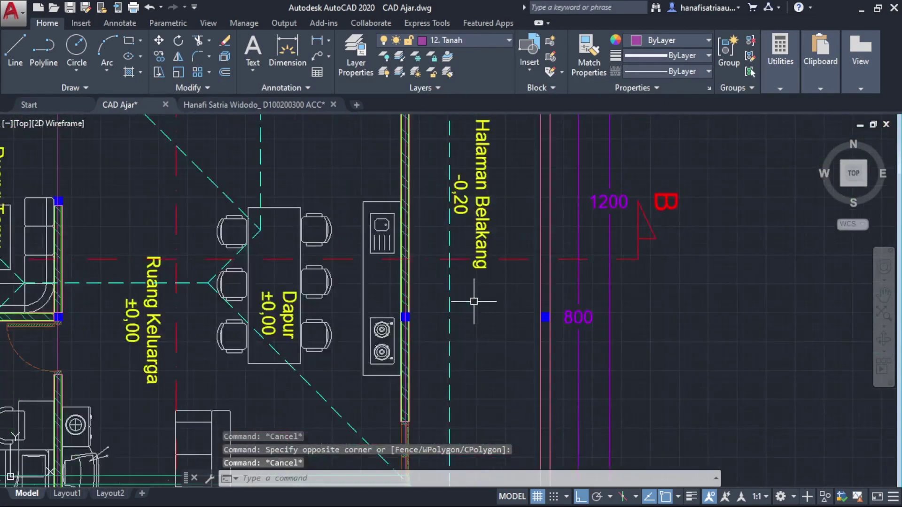
{"action": "scroll", "coordinate": [445, 167], "scroll_direction": "down", "scroll_amount": 2}
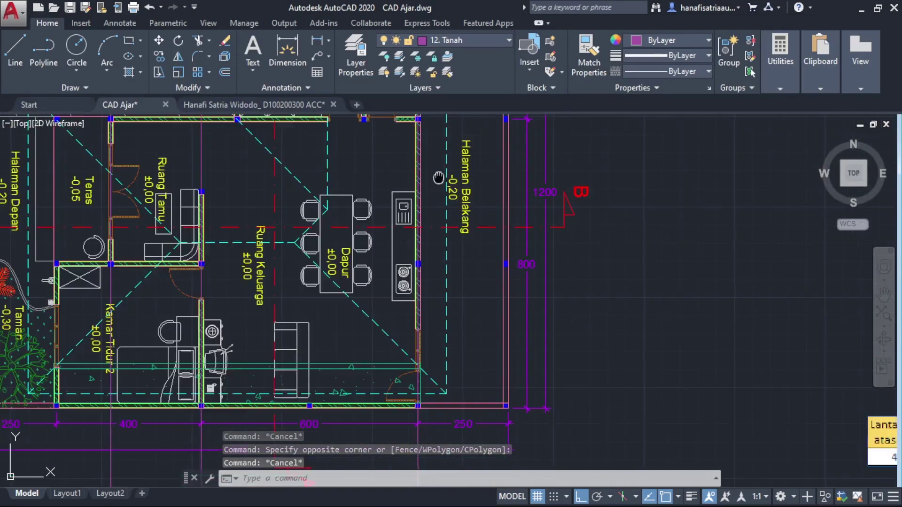
{"action": "middle_click_drag", "start_coordinate": [437, 180], "coordinate": [658, 211]}
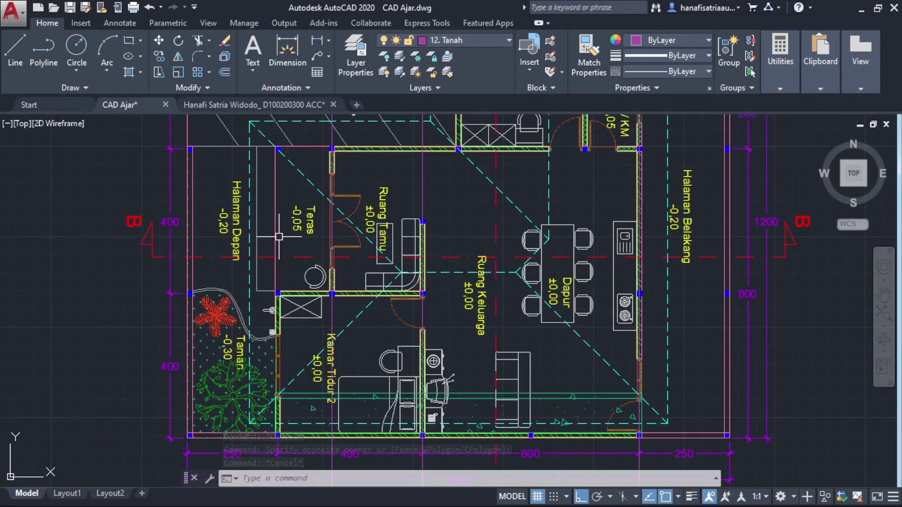
{"action": "scroll", "coordinate": [316, 403], "scroll_direction": "down", "scroll_amount": 2}
{"action": "middle_click_drag", "start_coordinate": [318, 408], "coordinate": [318, 162]}
{"action": "scroll", "coordinate": [271, 377], "scroll_direction": "up", "scroll_amount": 6}
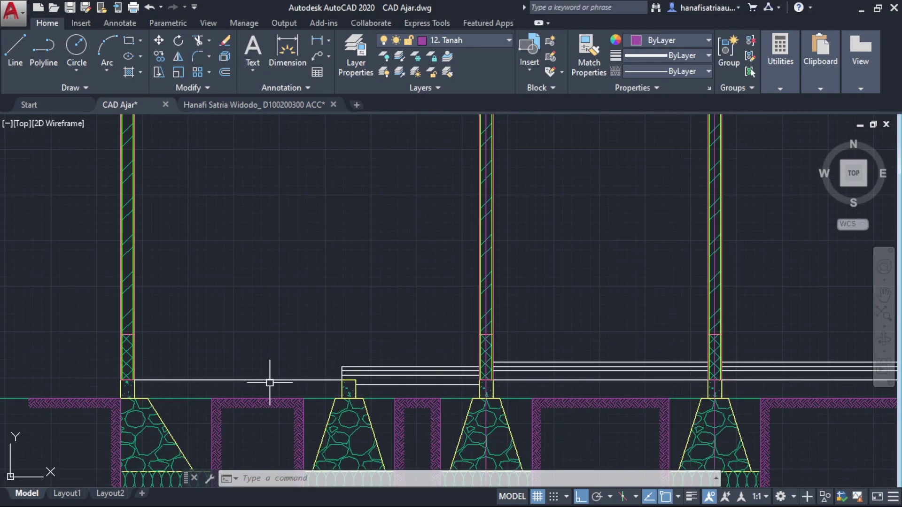
- Copy the front yard line from its rear end to the inner face of the rear boundary wall, at tie beam top level
{"action": "left_click", "coordinate": [270, 381]}
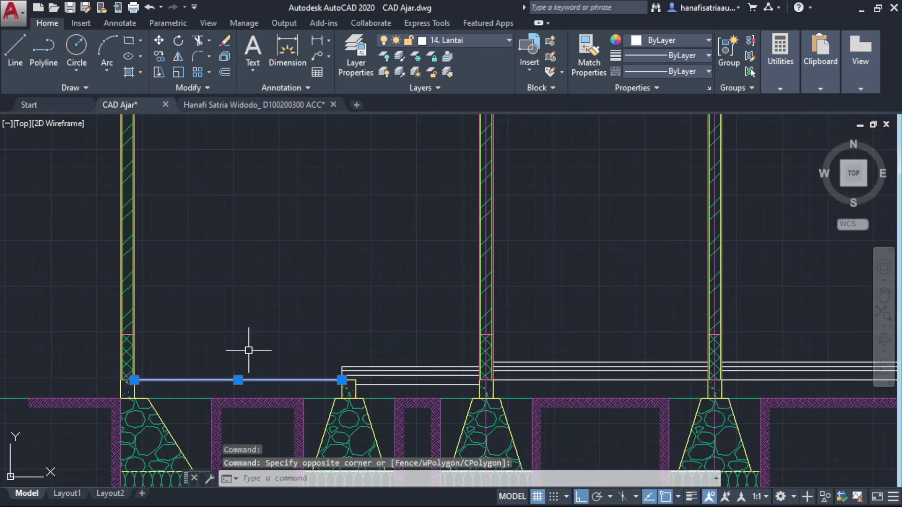
{"action": "middle_click_drag", "start_coordinate": [298, 317], "coordinate": [249, 314]}
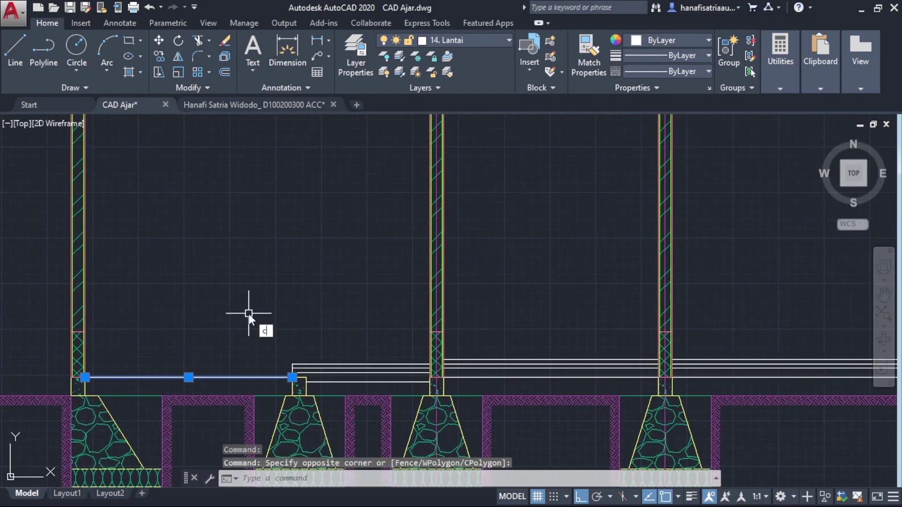
{"action": "type", "text": "co"}
{"action": "key", "text": "Return"}
{"action": "scroll", "coordinate": [282, 369], "scroll_direction": "up", "scroll_amount": 8}
{"action": "left_click", "coordinate": [347, 342]}
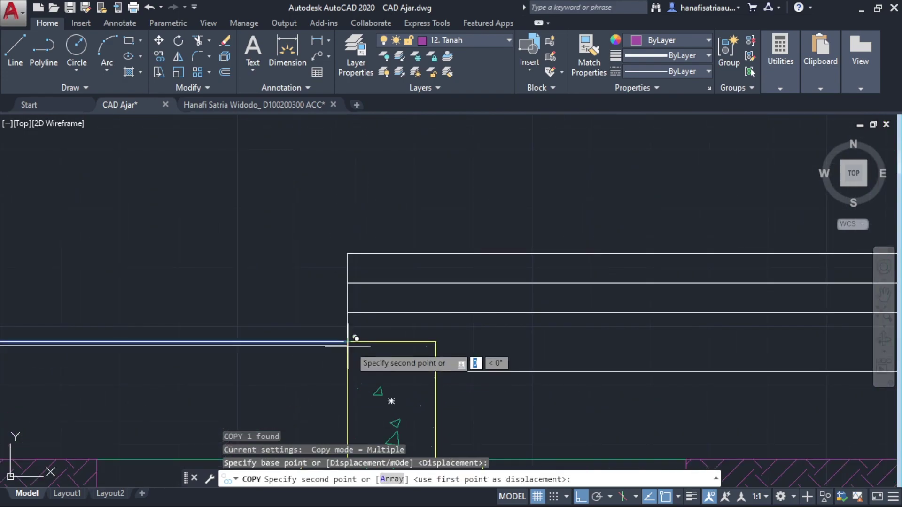
{"action": "scroll", "coordinate": [347, 342], "scroll_direction": "down", "scroll_amount": 6}
{"action": "scroll", "coordinate": [306, 388], "scroll_direction": "up", "scroll_amount": 5}
{"action": "scroll", "coordinate": [507, 350], "scroll_direction": "up", "scroll_amount": 2}
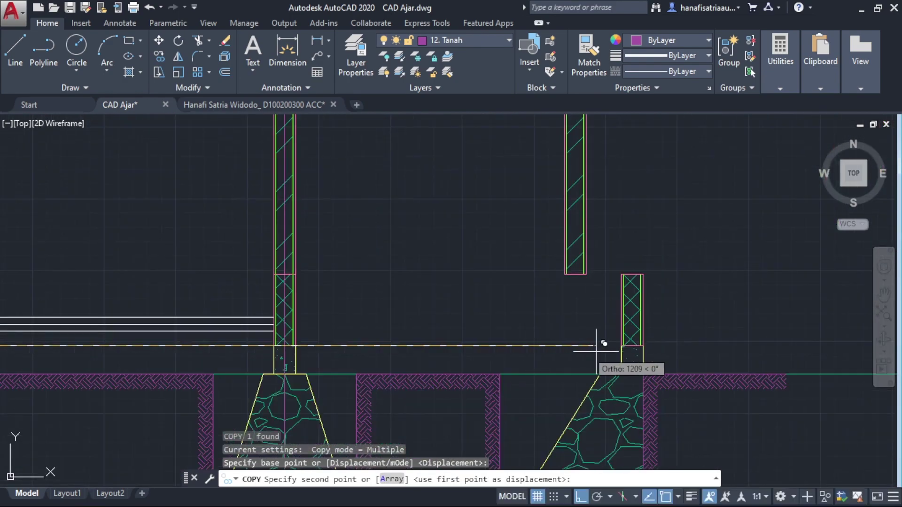
{"action": "scroll", "coordinate": [615, 343], "scroll_direction": "up", "scroll_amount": 3}
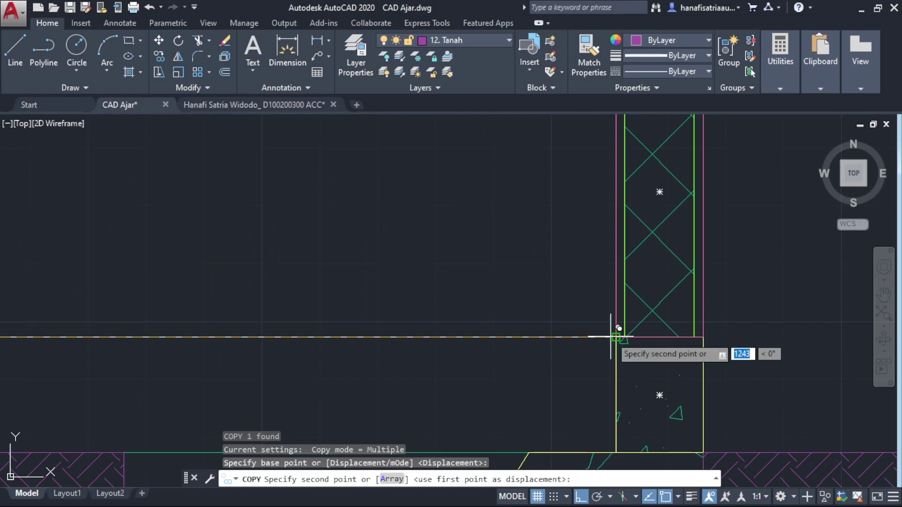
{"action": "left_click", "coordinate": [616, 336]}
{"action": "scroll", "coordinate": [414, 350], "scroll_direction": "down", "scroll_amount": 4}
{"action": "key", "text": "Escape"}
- Stretch the back yard line's inner end to the outer face of the wall above the fifth foundation
{"action": "left_click", "coordinate": [424, 353]}
{"action": "left_click", "coordinate": [386, 291]}
{"action": "scroll", "coordinate": [183, 326], "scroll_direction": "up", "scroll_amount": 5}
{"action": "left_click", "coordinate": [242, 289]}
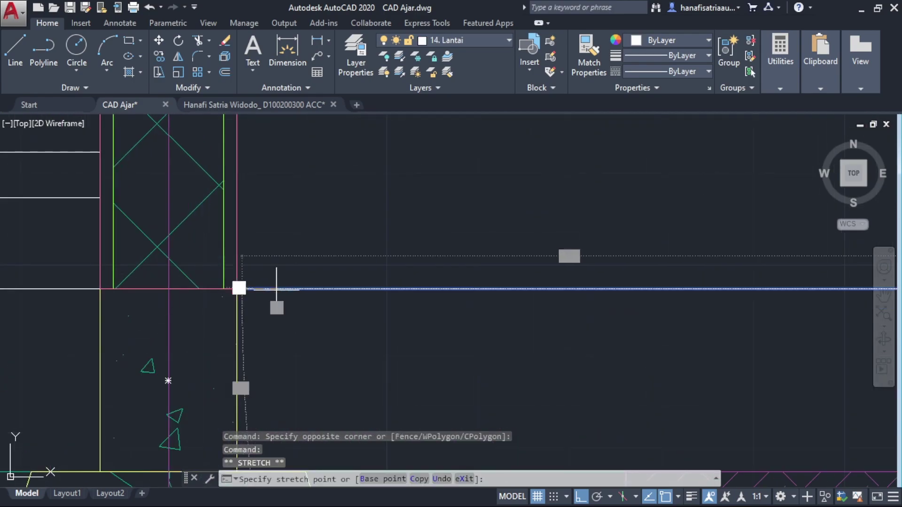